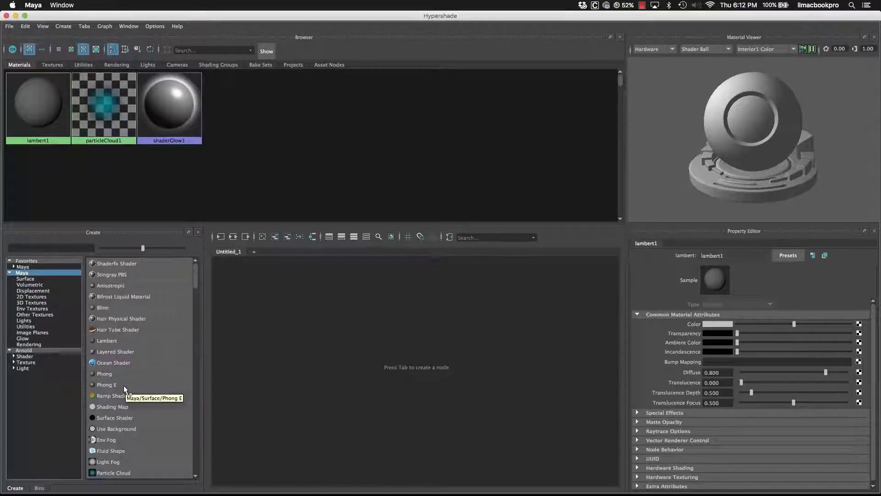
Step: Create a Lambert surface material and place its node beside its shading group node in the work area
click(32, 279)
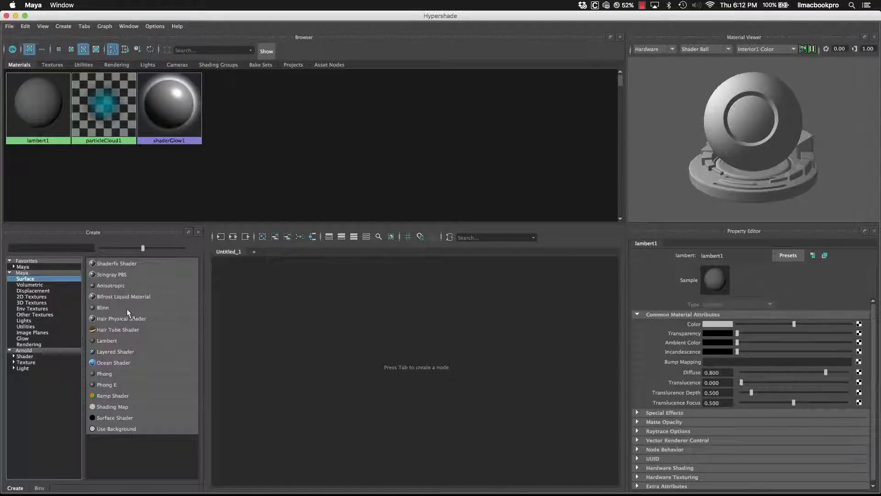
click(110, 342)
drag(313, 342, 357, 329)
drag(493, 323, 515, 317)
drag(364, 324, 395, 323)
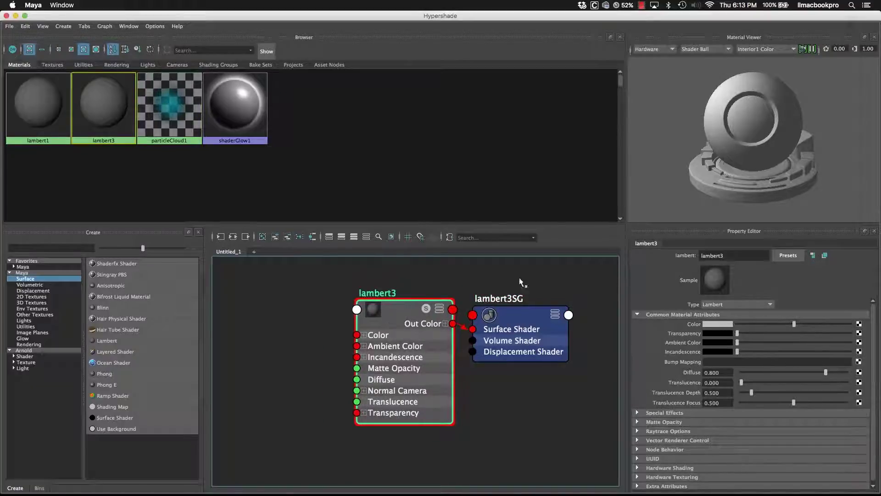
Step: Set the material preview to render with Arnold, using the Shader Ball and the Interior1 Color environment
click(661, 49)
click(656, 69)
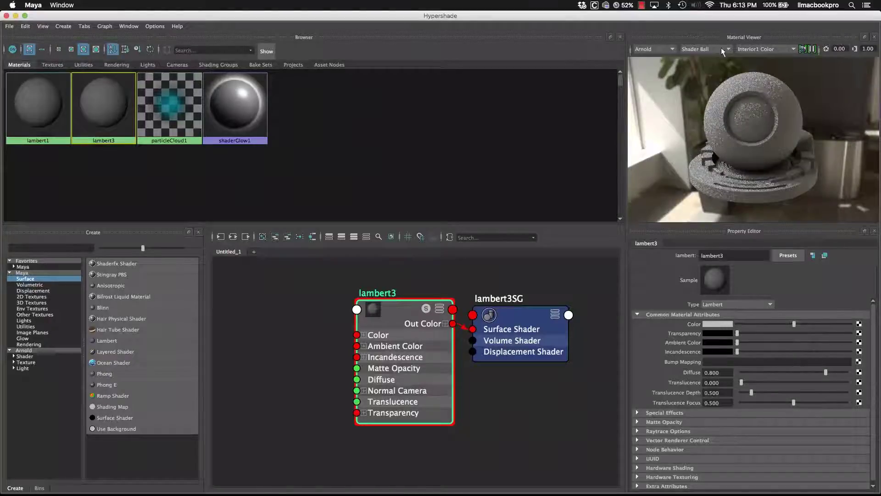
click(762, 49)
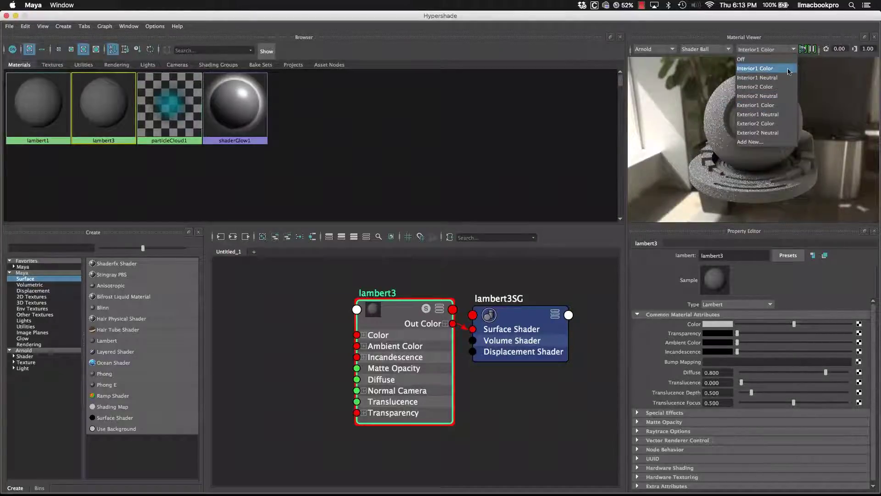
click(787, 70)
click(721, 49)
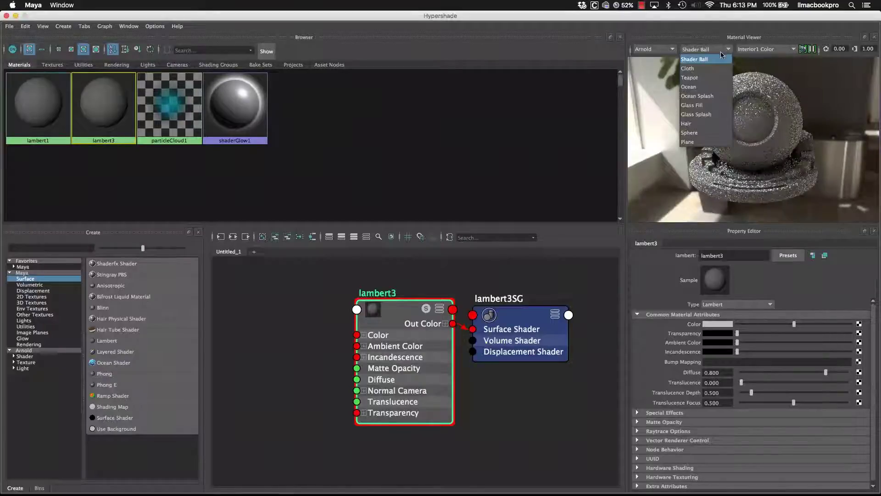
click(716, 59)
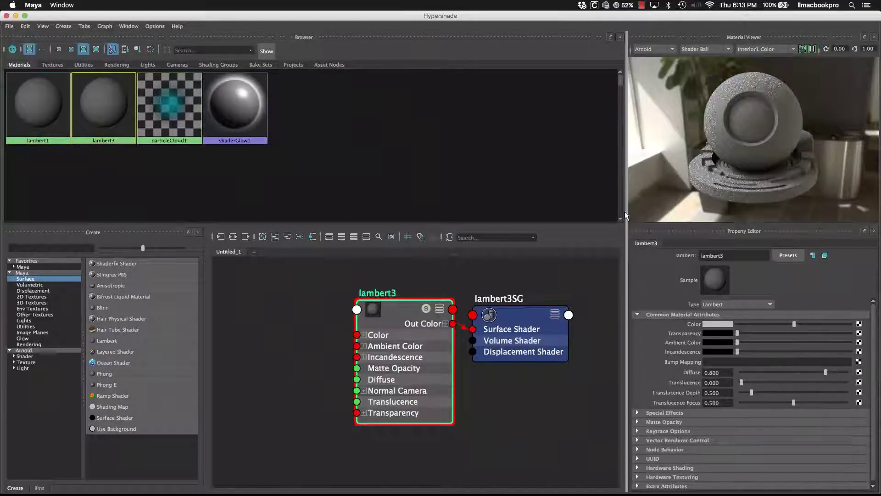
Step: Reposition the lambert3 material node and its lambert3SG shading group node side by side in the work area
drag(395, 337, 394, 317)
key(z)
key(z)
key(z)
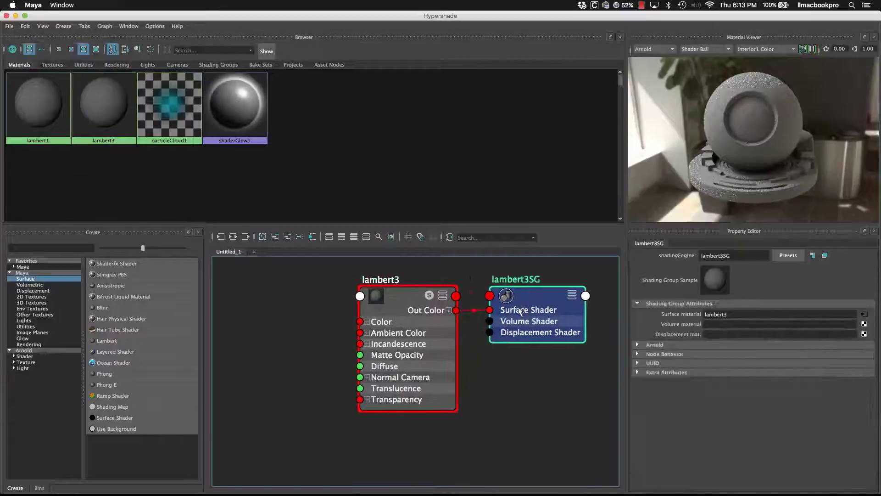
drag(526, 307, 525, 328)
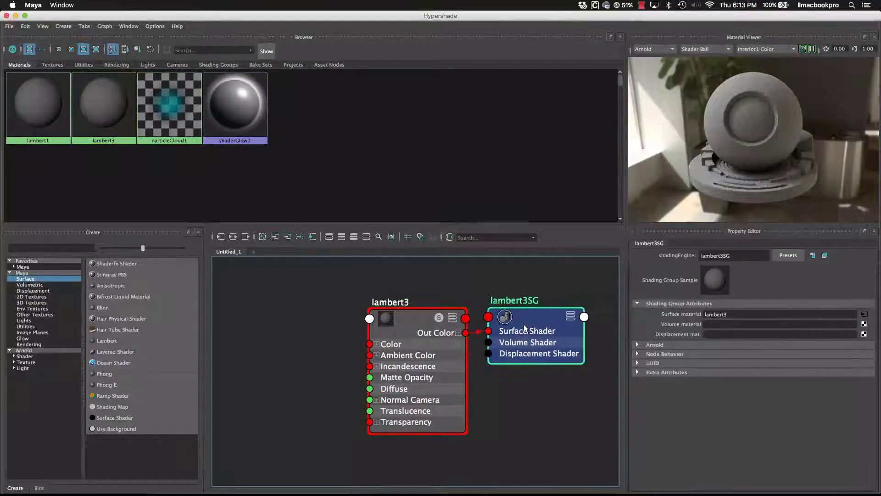
drag(389, 336, 393, 324)
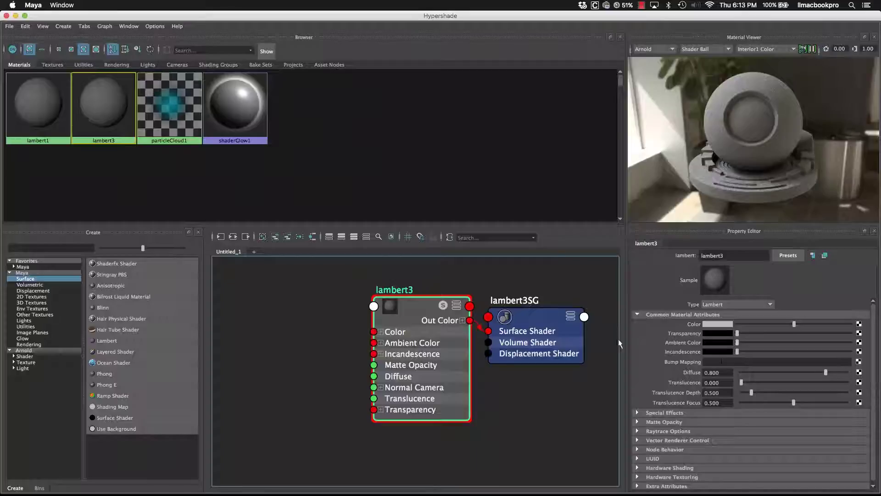
alt+middle_drag(417, 342, 437, 335)
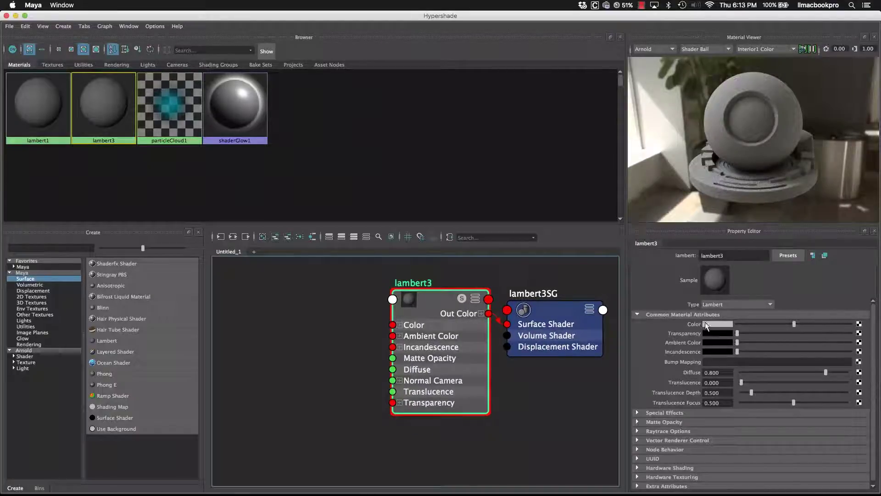
Step: Map a 2D Checker texture to the Color attribute of lambert3 and frame the whole shading network
click(859, 327)
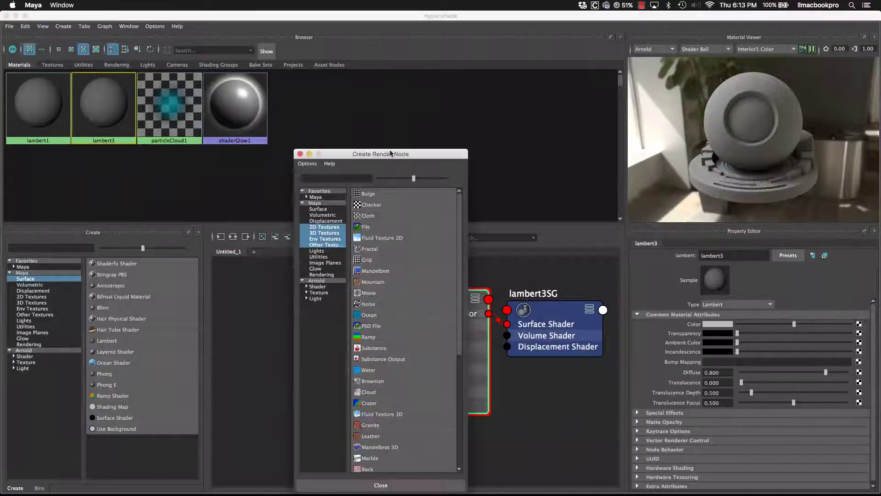
drag(391, 153, 325, 87)
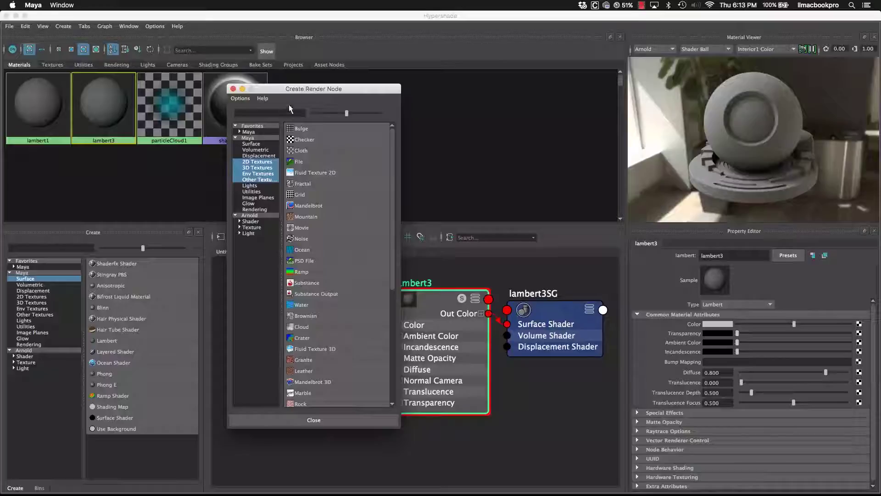
drag(314, 92, 264, 93)
click(202, 165)
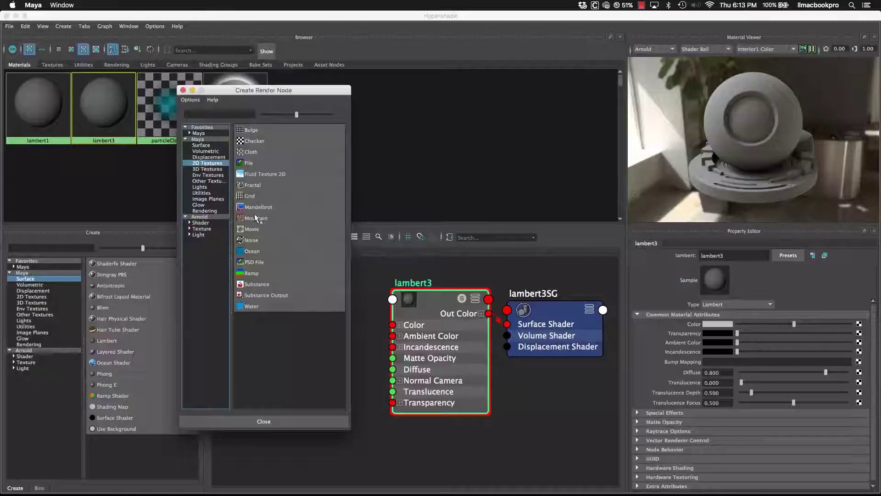
click(257, 140)
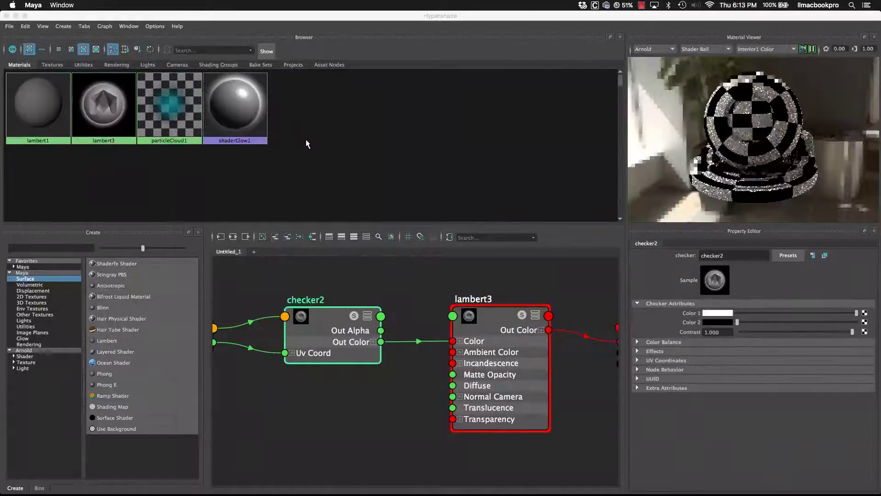
key(a)
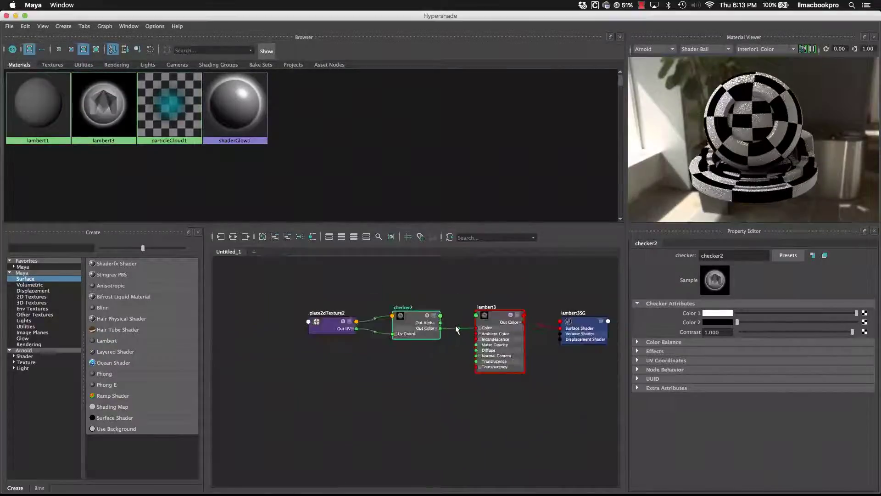
Step: Graph the input and output connections of lambert3 and show the attributes of the texture feeding its Color
click(38, 106)
click(473, 330)
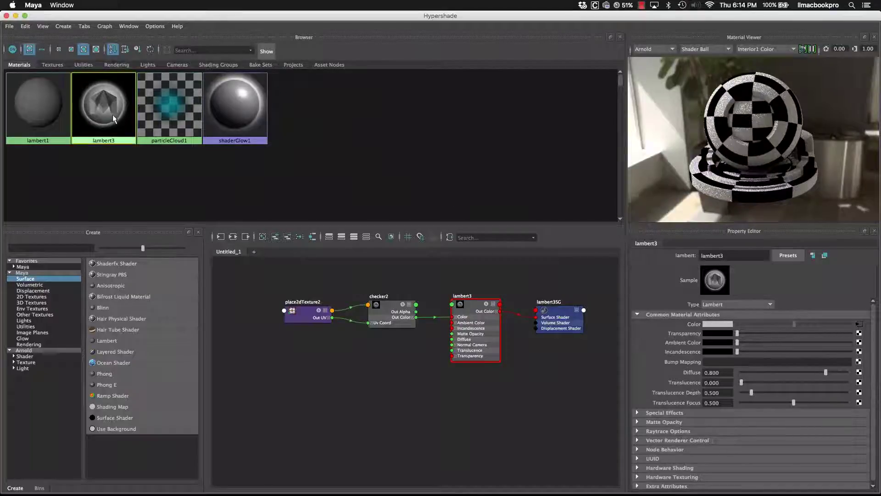
click(233, 237)
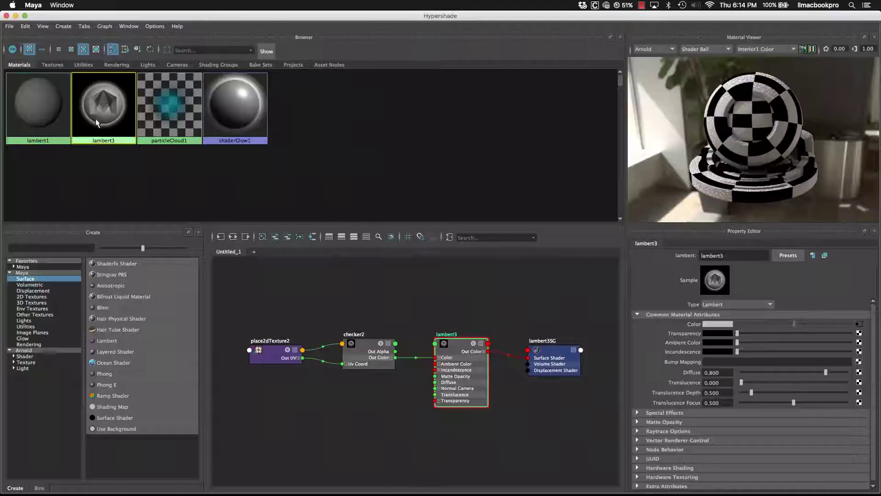
double_click(445, 340)
key(Return)
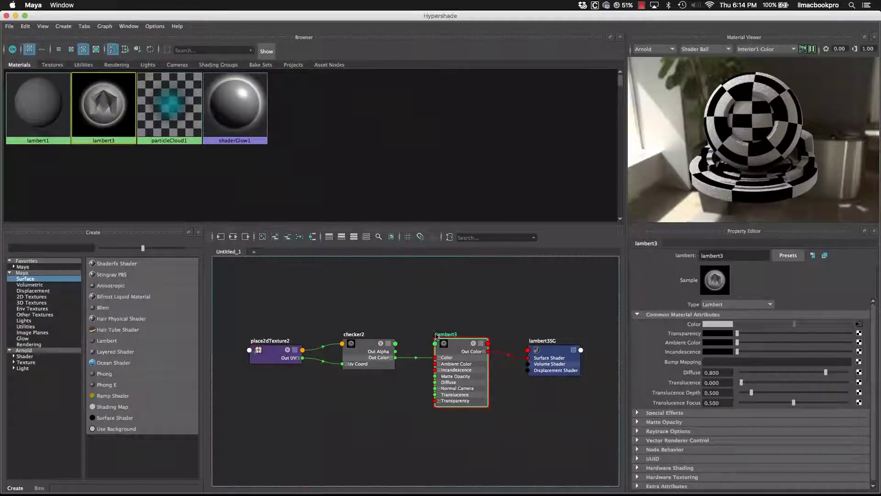
click(859, 325)
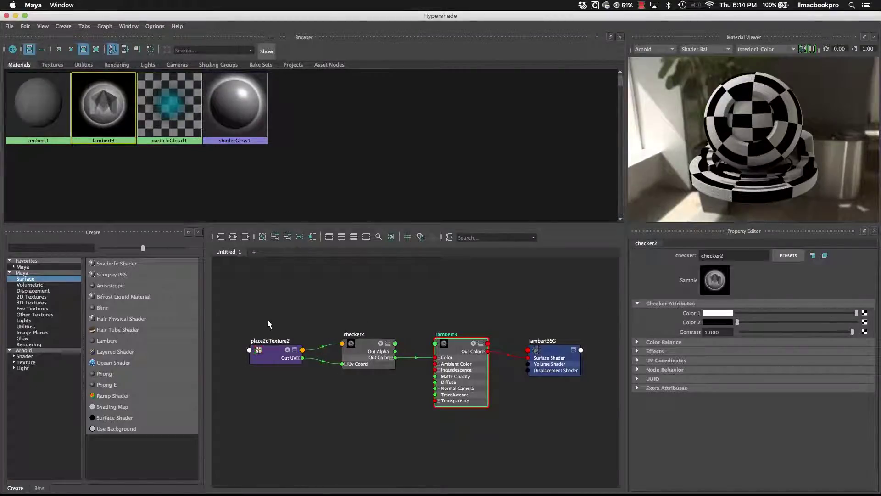
Step: Delete the connection between checker2 and lambert3, and move the lambert3 and lambert3SG nodes slightly up
click(403, 357)
key(Delete)
drag(449, 368, 441, 344)
drag(525, 362, 522, 353)
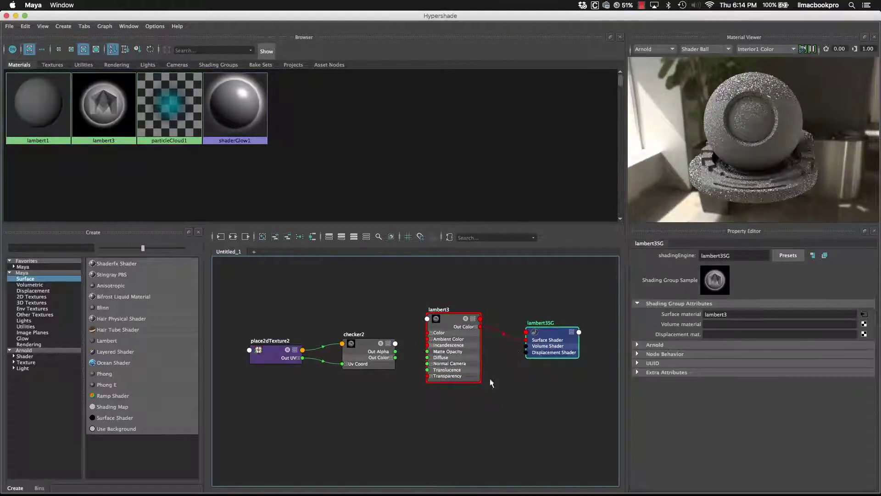
Step: Connect the Out Color of checker2 to the Color input of lambert3
click(467, 379)
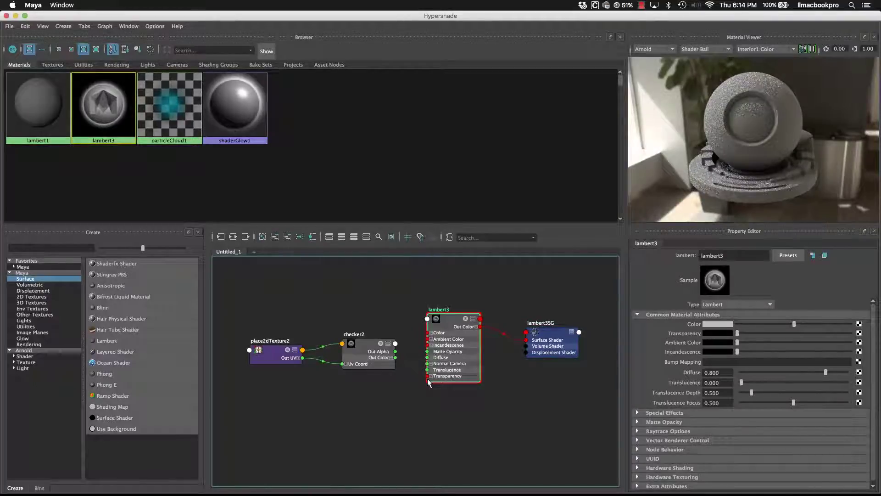
drag(457, 349, 464, 380)
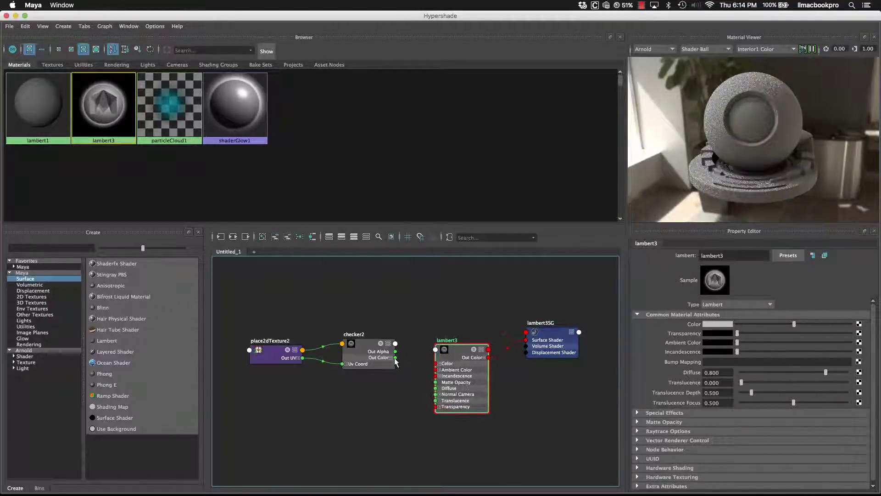
drag(395, 357, 457, 337)
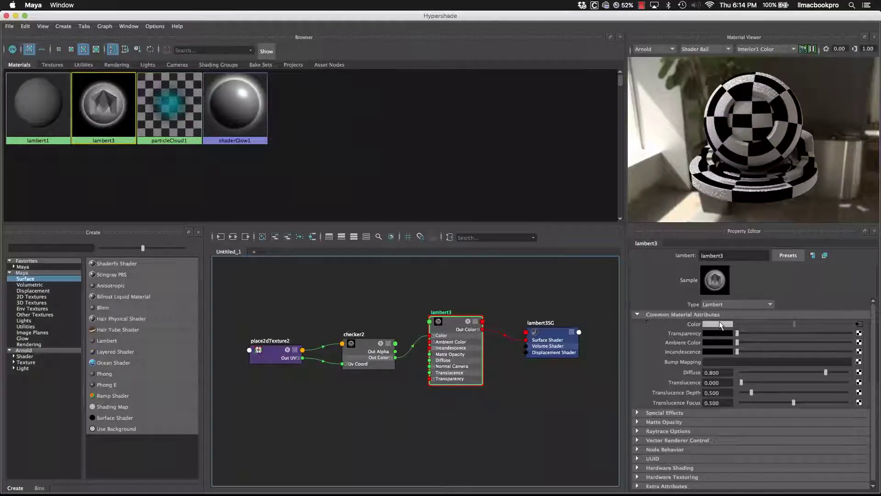
Step: Break the connection on lambert3's Color attribute from its property settings and move the node slightly down
right_click(696, 324)
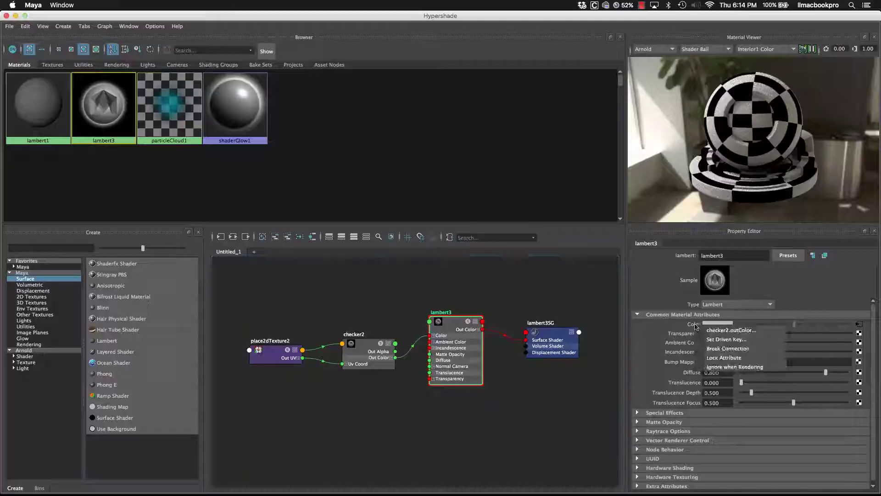
click(759, 350)
drag(451, 342, 451, 351)
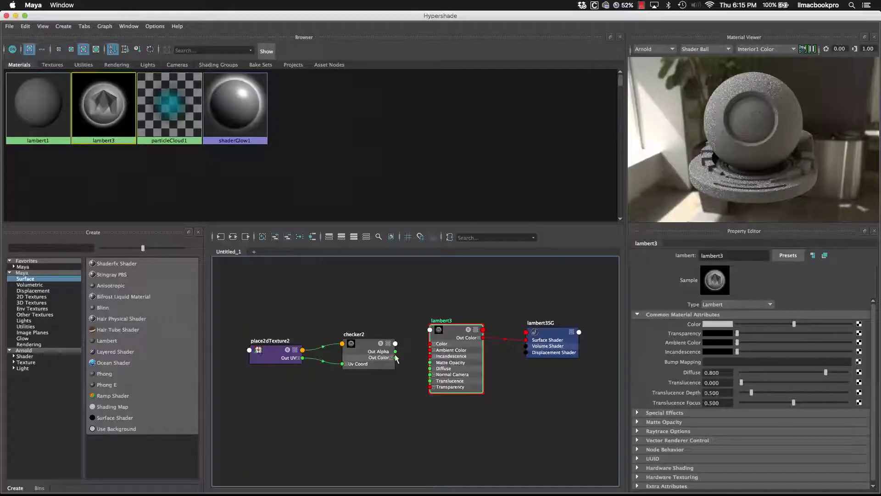
Step: Reconnect checker2's Out Color to lambert3's Color and move the material and shading group nodes closer together
drag(395, 358, 454, 332)
drag(541, 346, 531, 335)
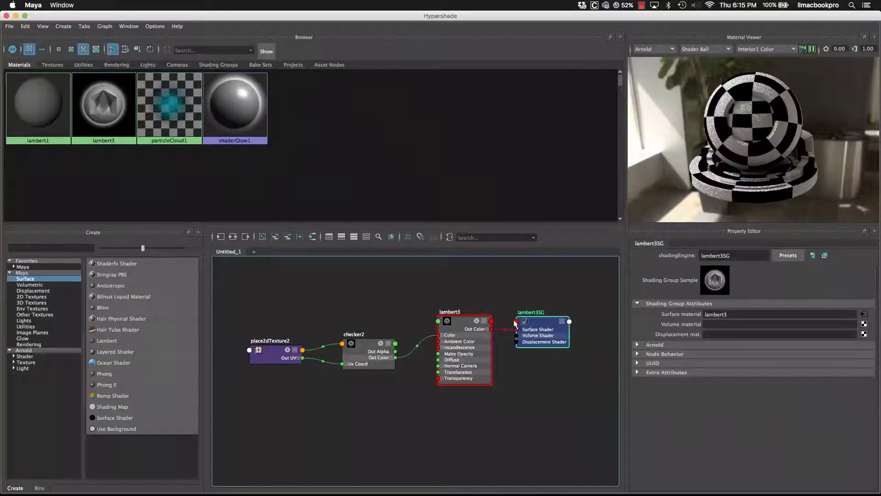
drag(464, 329, 467, 328)
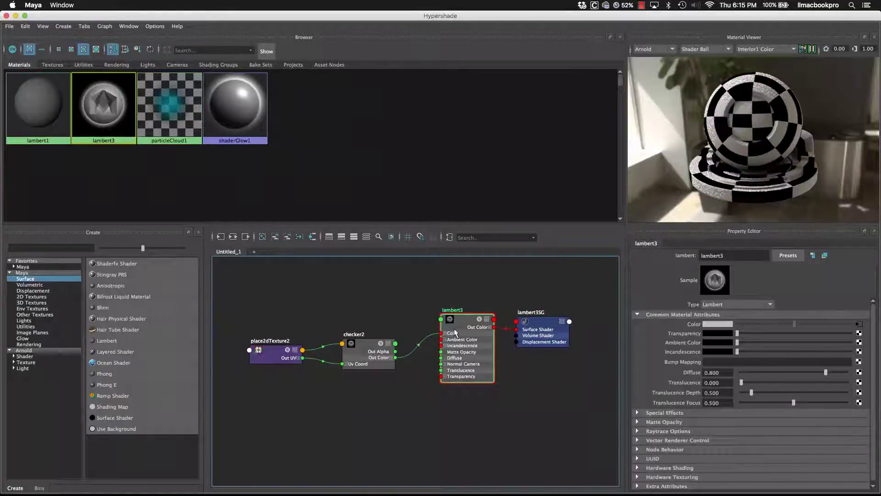
Step: Graph only the input connections of lambert3 and rearrange the checker2 and place2dTexture2 nodes
click(221, 237)
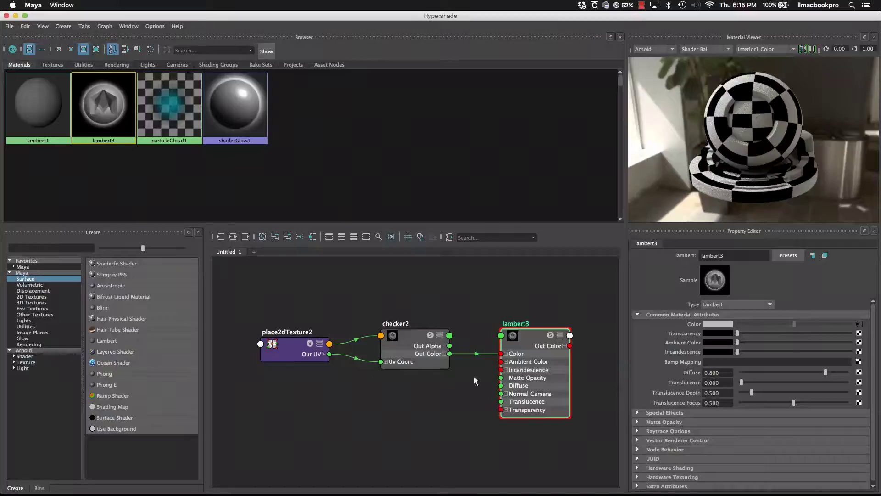
alt+middle_drag(513, 372, 480, 357)
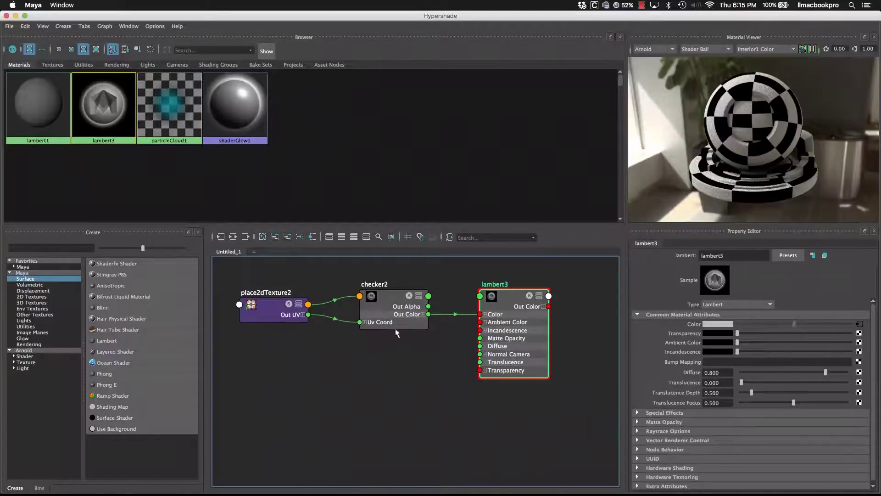
mouse_move(392, 322)
mouse_down()
mouse_move(374, 365)
mouse_move(376, 323)
mouse_move(390, 313)
mouse_move(377, 313)
mouse_up()
mouse_move(254, 302)
mouse_down()
mouse_move(254, 351)
mouse_move(256, 300)
mouse_up()
drag(392, 320, 382, 320)
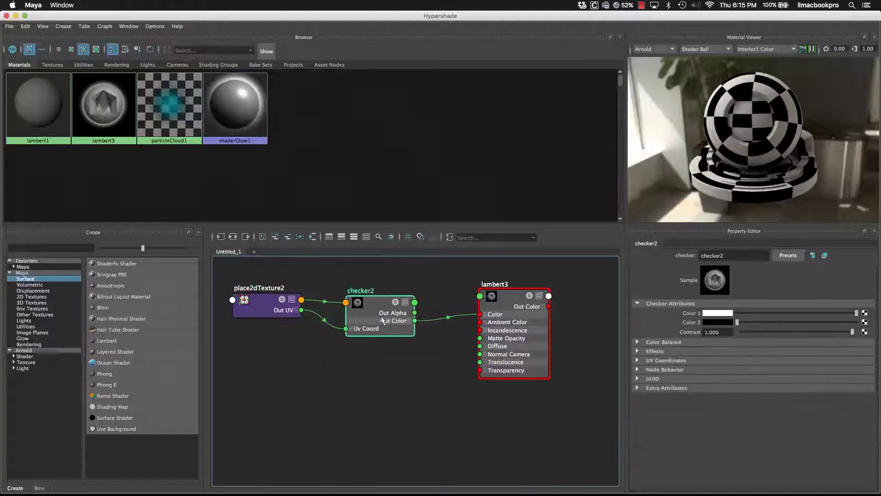
Step: Show the placement attributes of place2dTexture2, and line its node up with the checker2 node
click(265, 308)
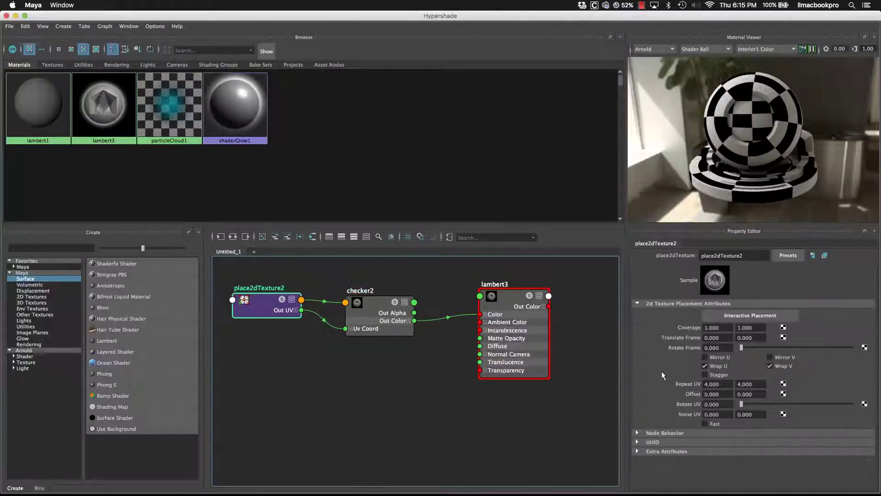
click(705, 365)
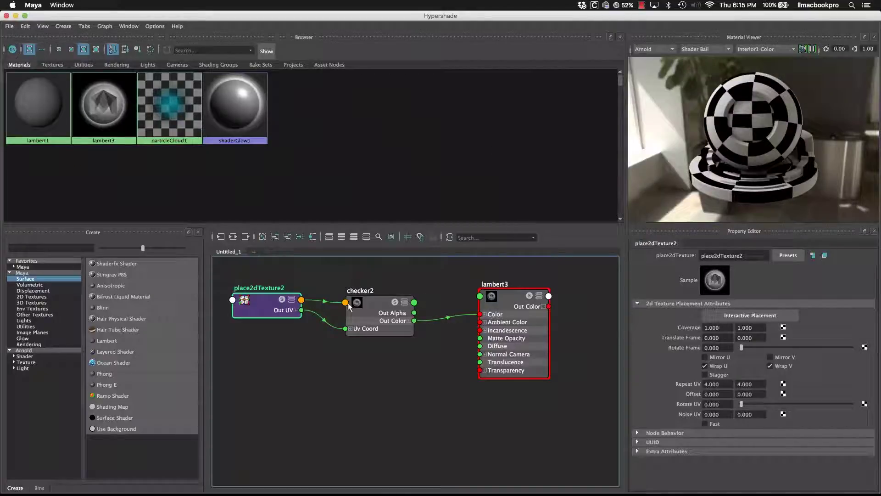
drag(243, 299, 251, 294)
drag(354, 306, 369, 295)
Step: Set both Coverage values of the place2dTexture2 node to 0.5
click(282, 307)
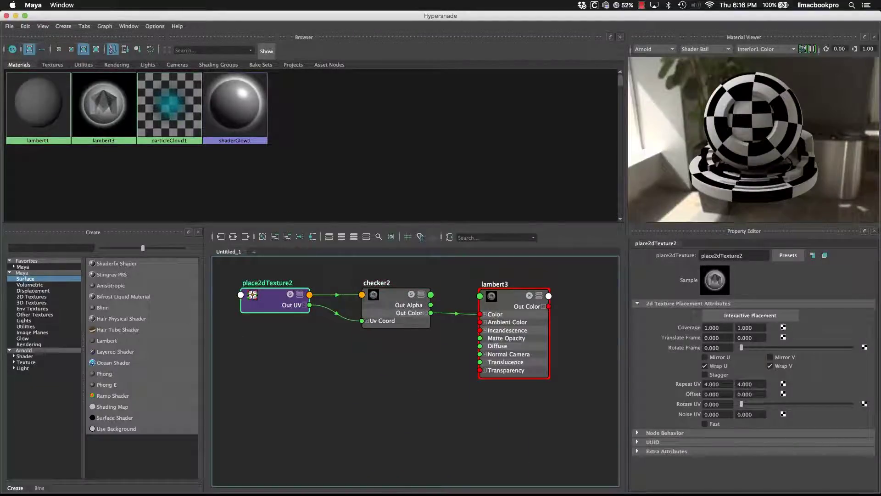
click(710, 327)
text(0.5)
key(Return)
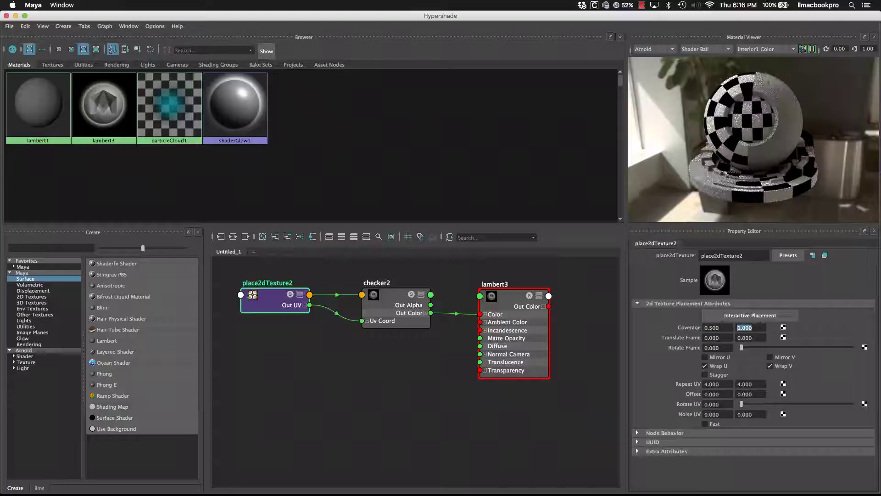
key(Tab)
key(BackSpace)
text(0.5)
key(Return)
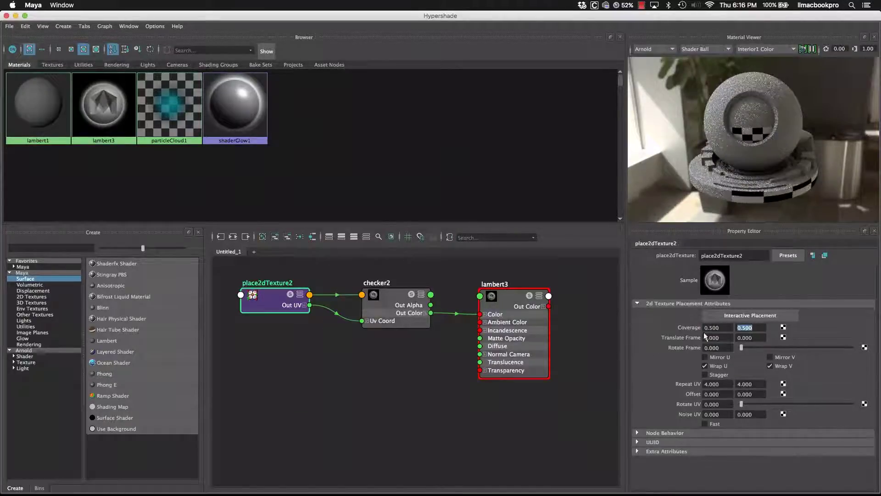
Step: Set both Coverage values of the place2dTexture2 node to 1
key(shift+Tab)
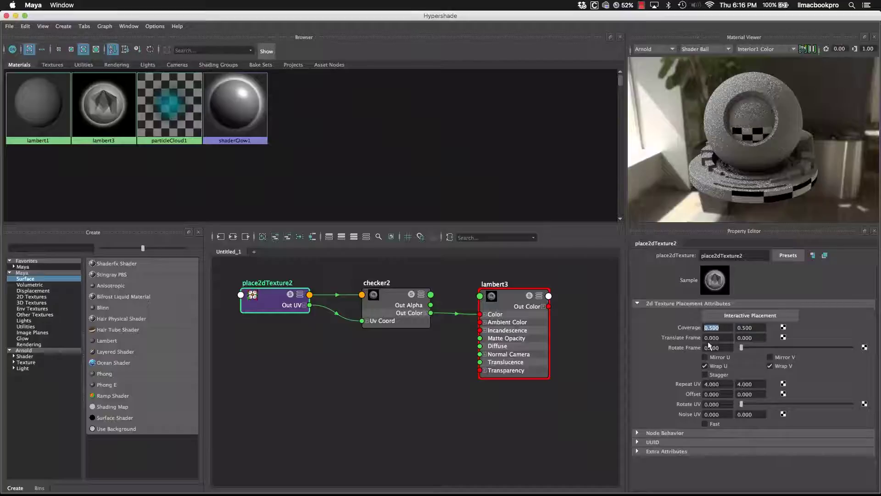
text(1)
key(Return)
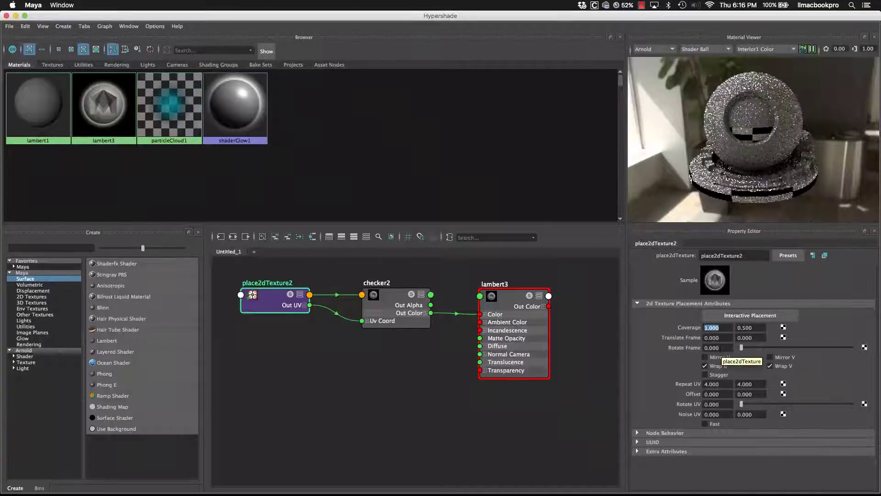
key(Tab)
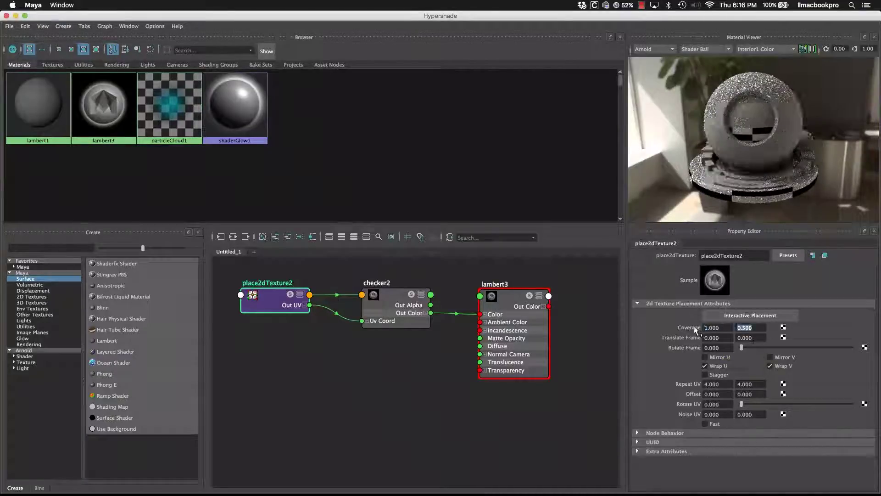
text(1)
key(Return)
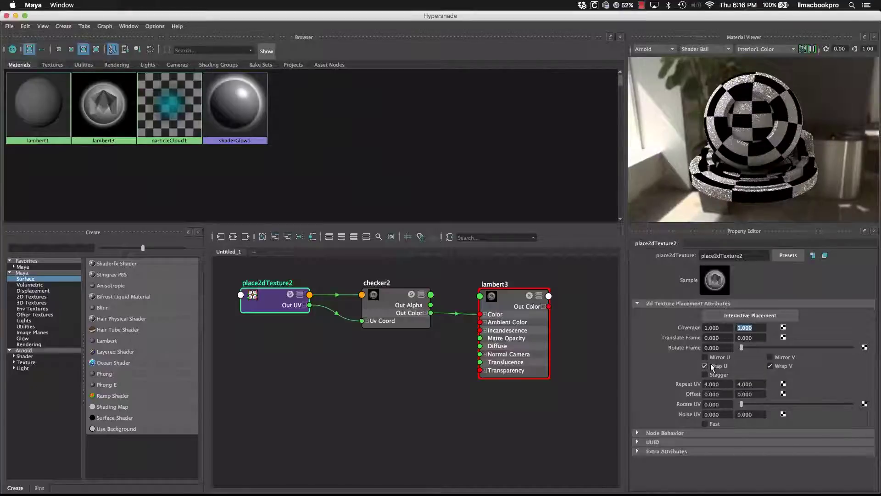
Step: Try rotating the texture frame of place2dTexture2 and set Rotate Frame back to 0
drag(746, 349, 794, 349)
double_click(722, 347)
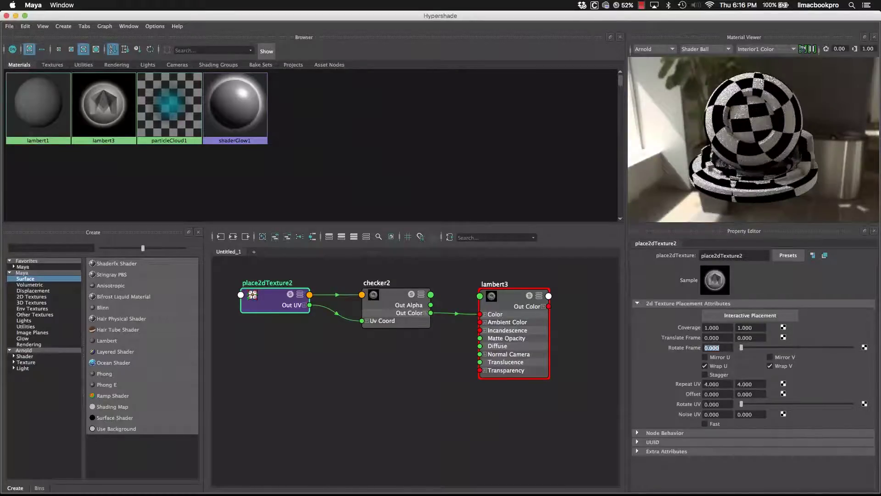
text(0)
key(Return)
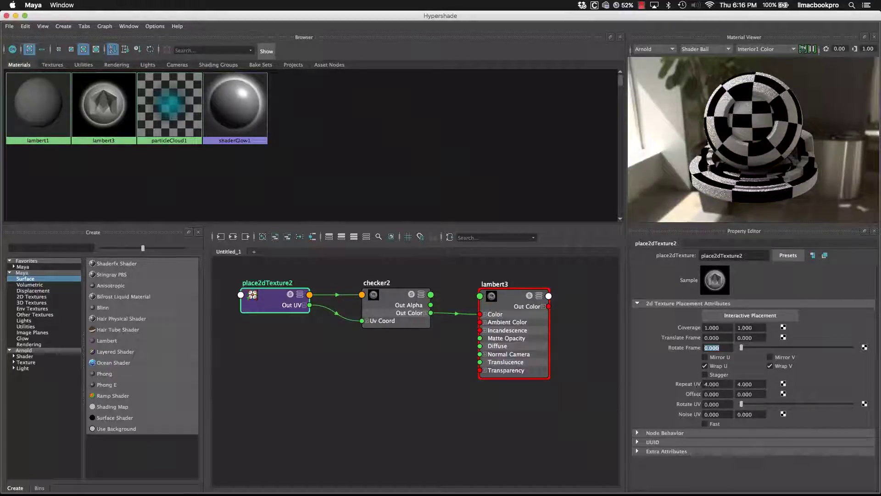
Step: Set both Repeat UV values of the place2dTexture2 node to 1
key(Tab)
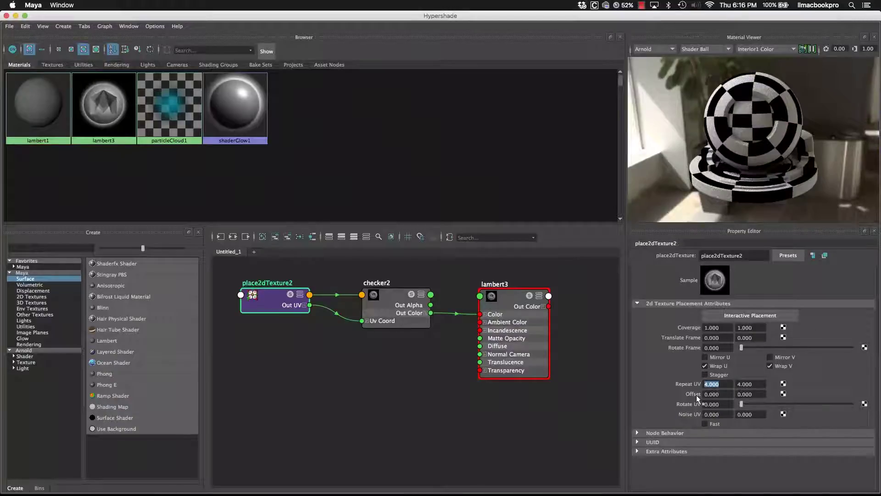
text(1)
key(Return)
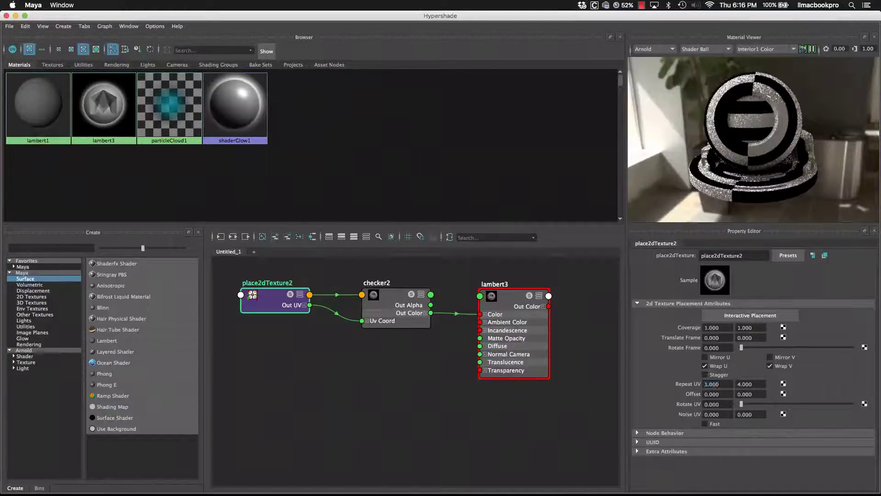
key(Tab)
text(1)
key(Return)
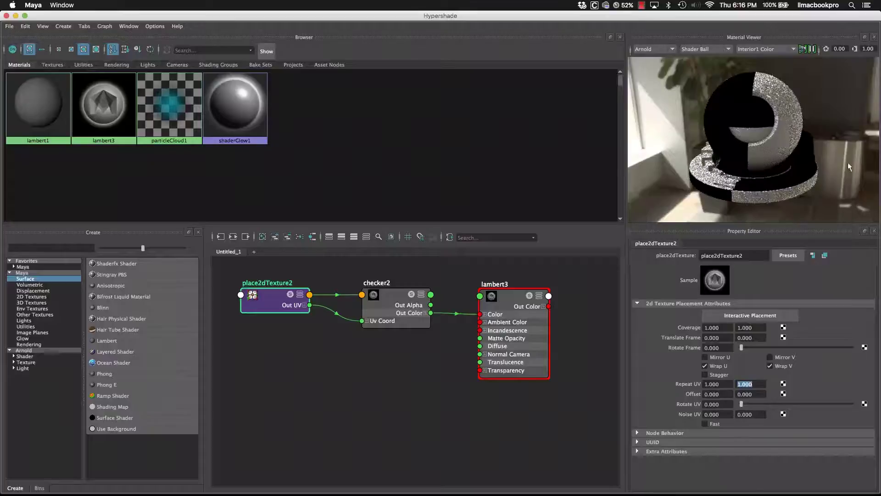
Step: Preview the material on the Sphere and on the Plane, with the whole plane in view
click(717, 49)
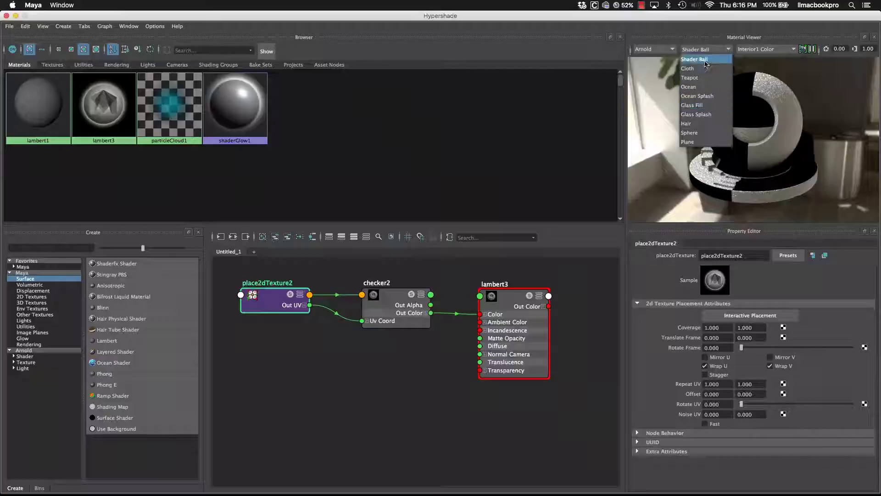
click(697, 133)
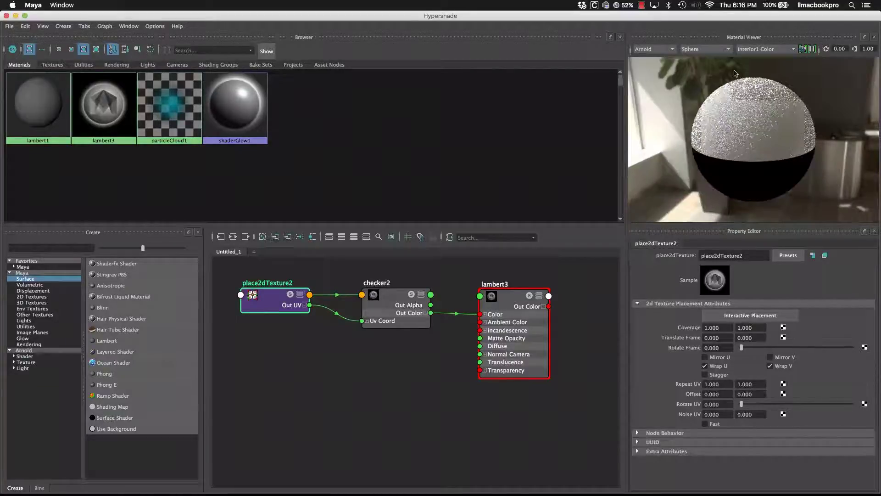
click(703, 49)
click(691, 142)
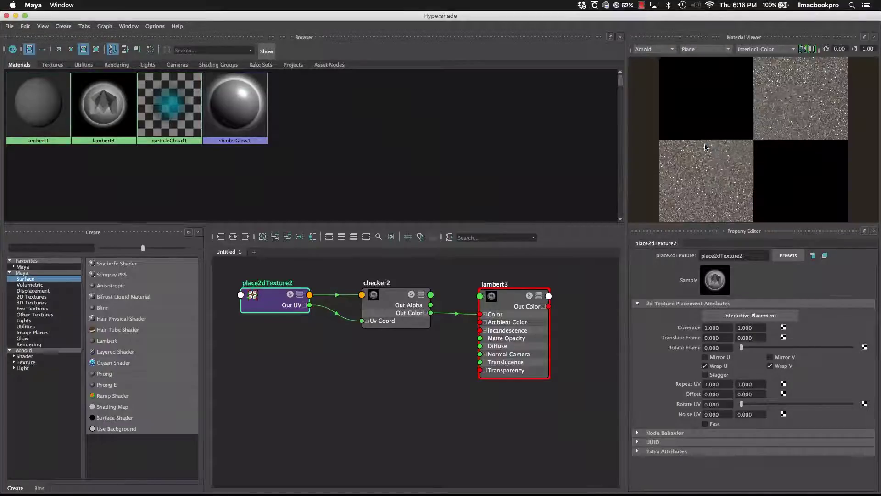
scroll(769, 153, up, 5)
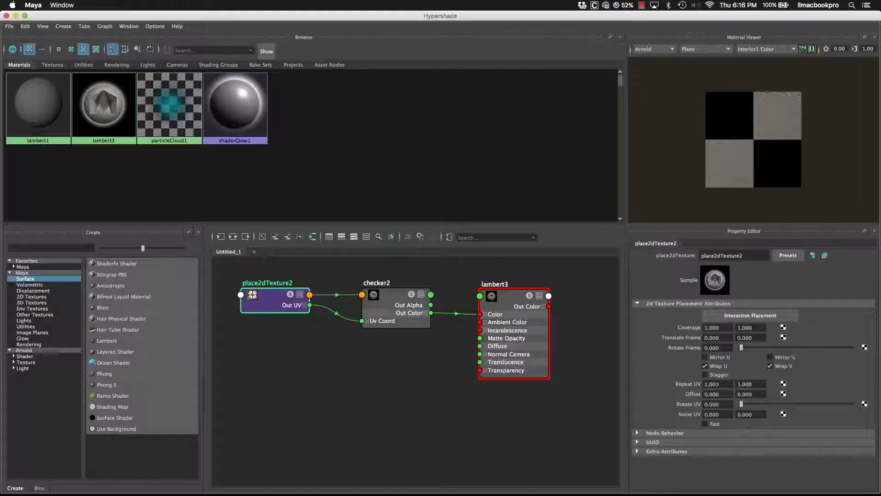
Step: Set both Repeat UV values of place2dTexture2 to 12 and preview the material on the Shader Ball
double_click(710, 384)
text(12)
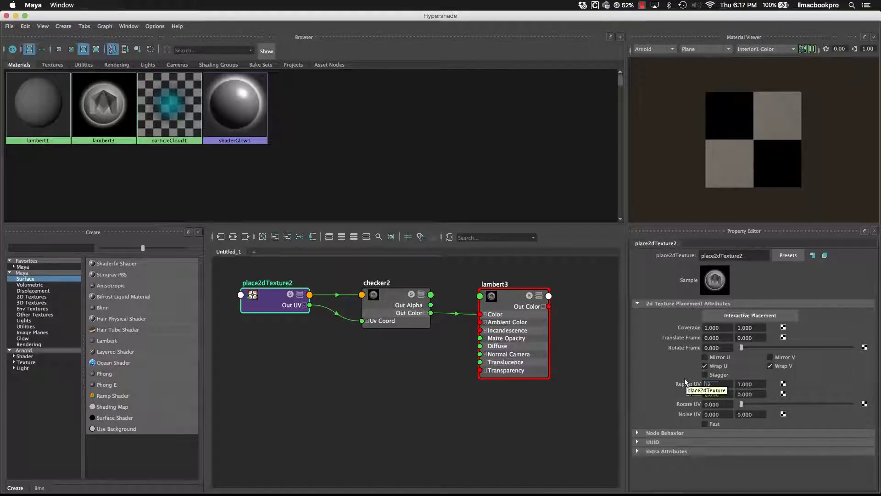
key(Return)
key(Tab)
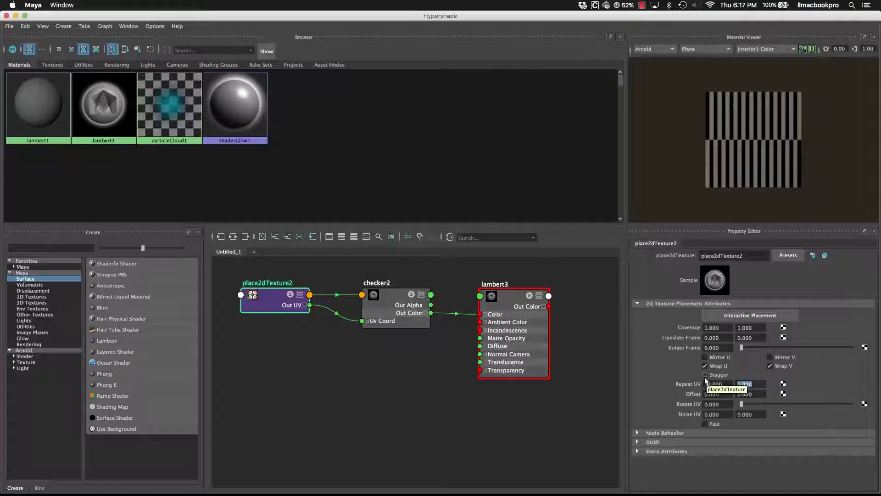
text(12)
key(Return)
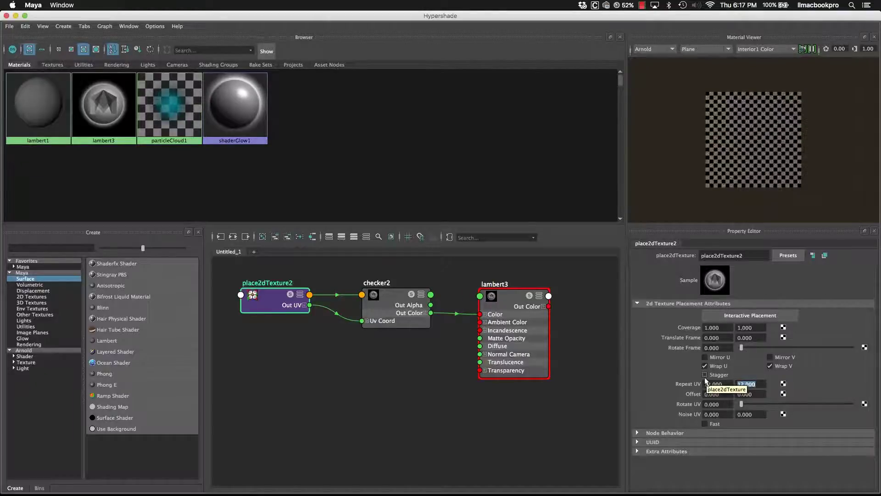
click(707, 50)
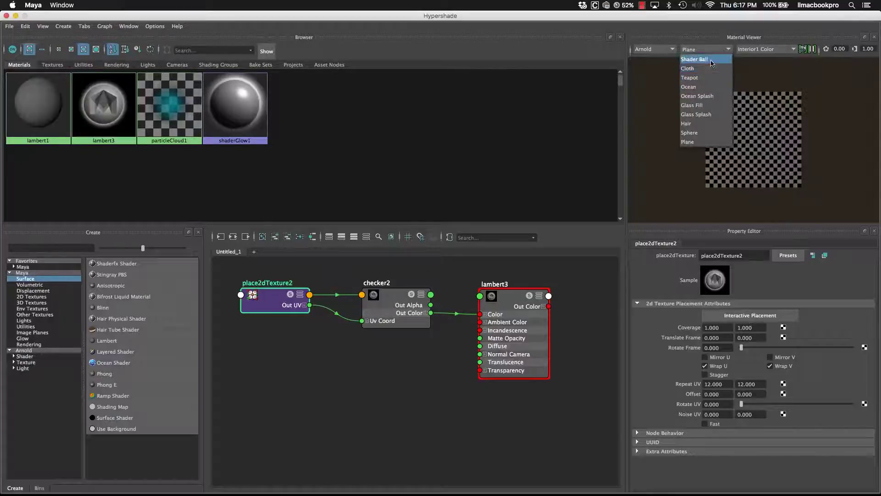
click(695, 60)
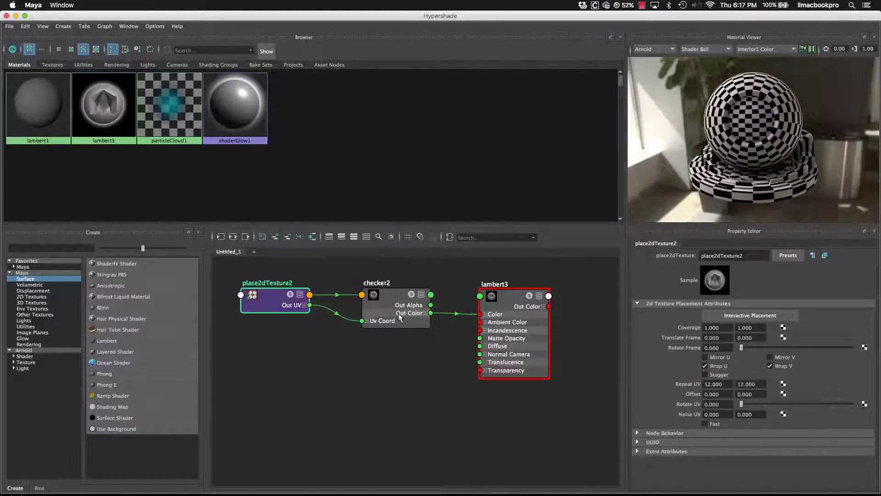
Step: Set the checker2 texture's Color 1 to yellow and Color 2 to dark yellow, with Contrast at 1
click(391, 303)
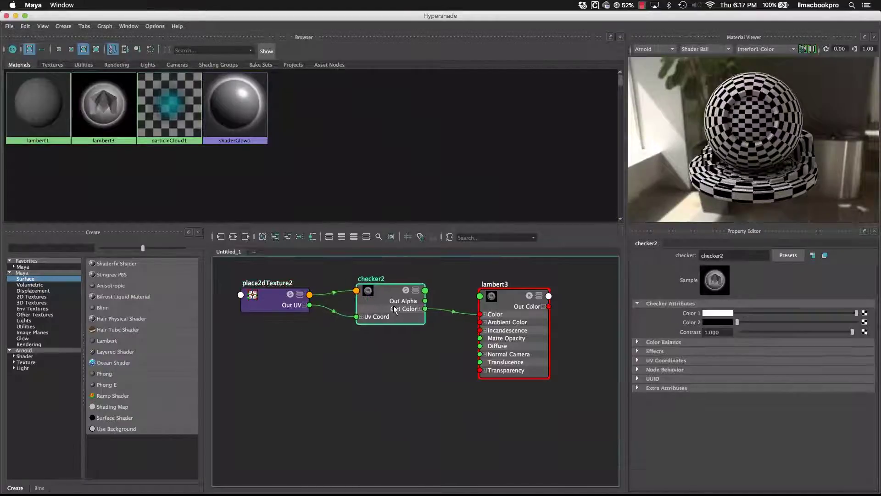
mouse_move(391, 304)
mouse_down()
mouse_move(382, 375)
mouse_move(364, 334)
mouse_move(388, 303)
mouse_up()
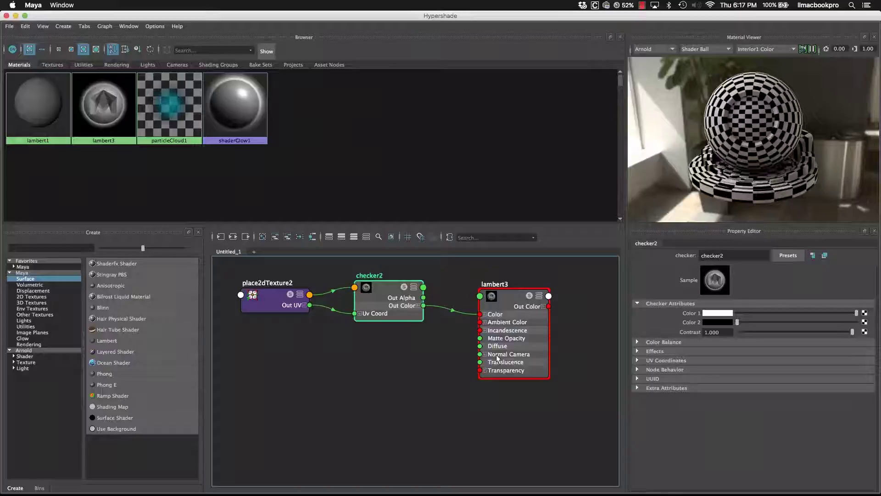
click(721, 313)
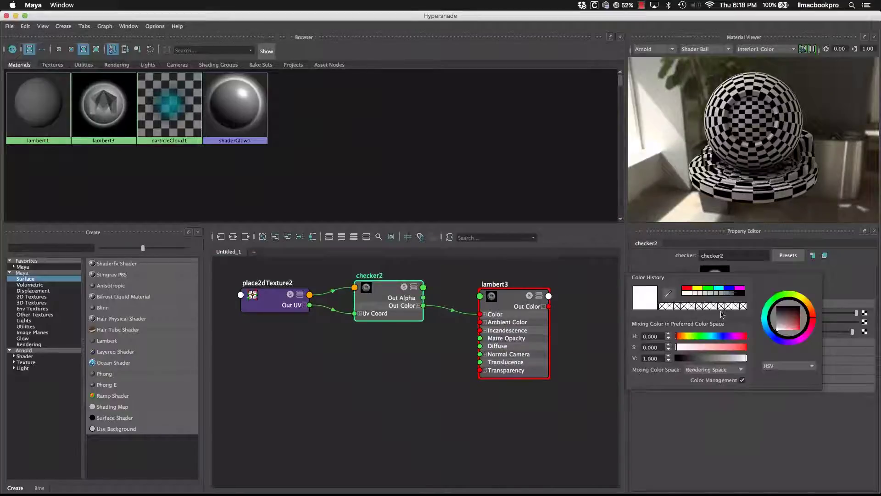
click(699, 288)
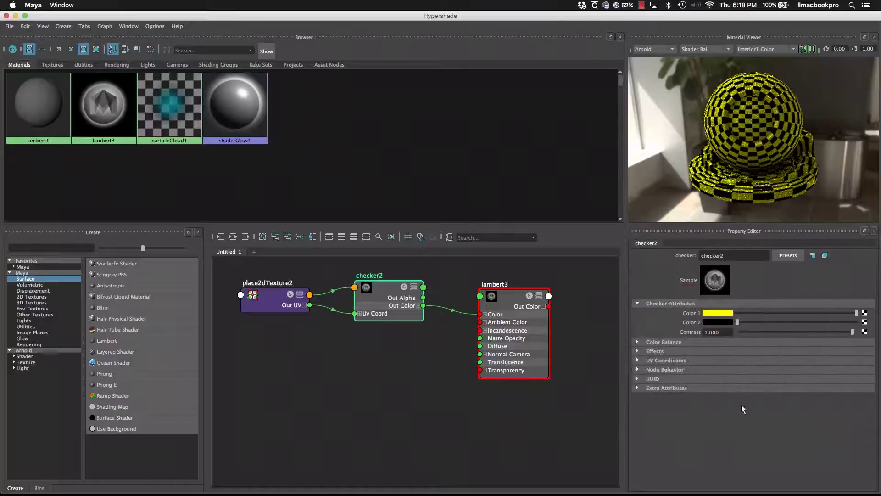
click(716, 321)
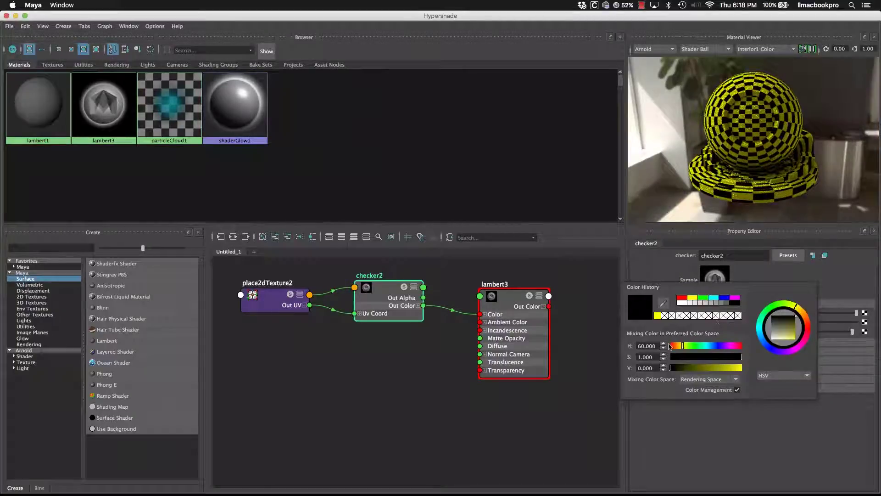
drag(672, 368, 701, 369)
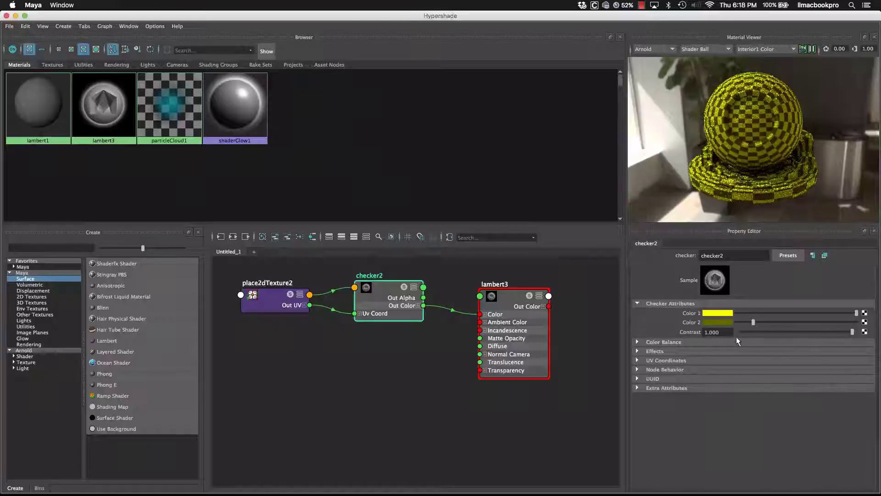
drag(834, 332, 859, 345)
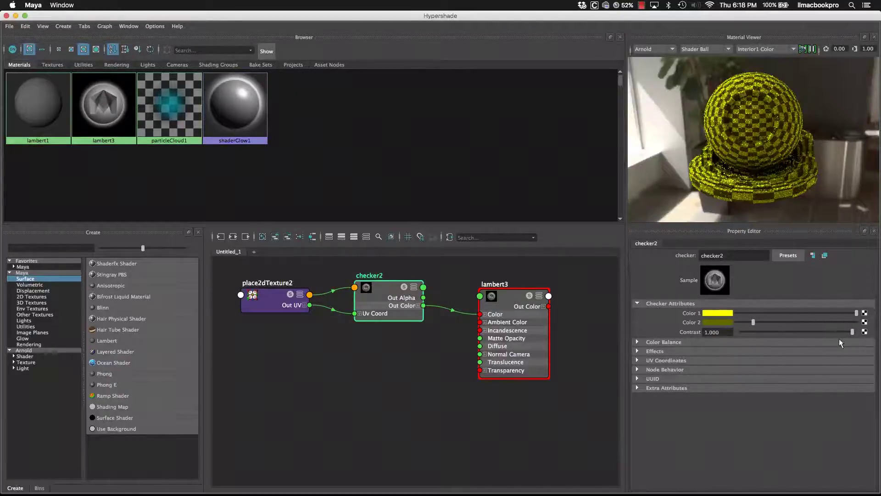
Step: Expand checker2's Color Balance and Effects attributes and adjust Alpha Gain to about 1.018
click(637, 343)
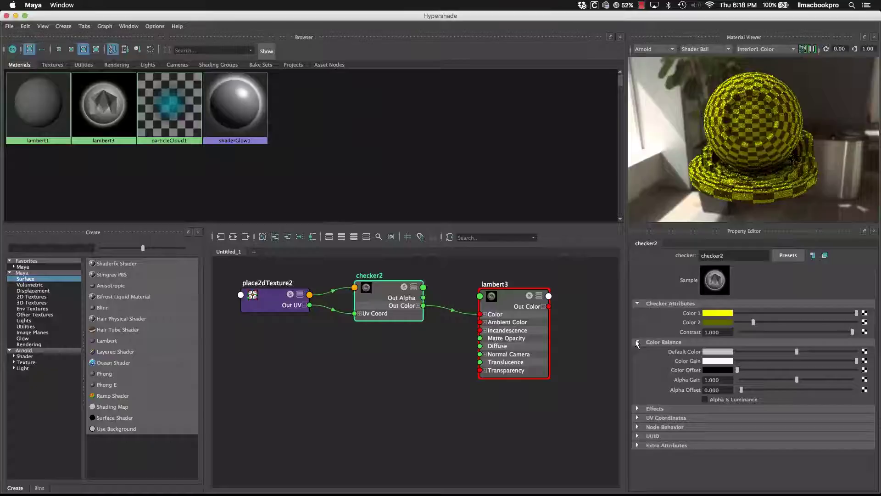
click(638, 409)
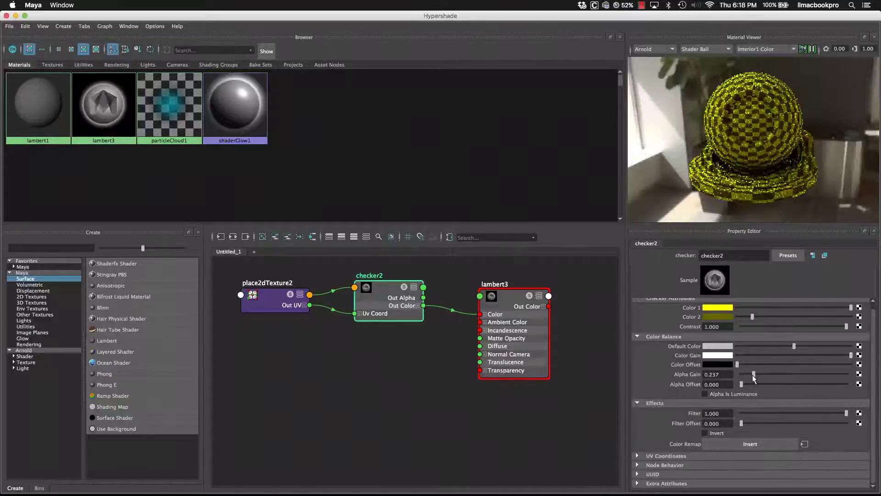
drag(795, 378, 796, 379)
click(795, 376)
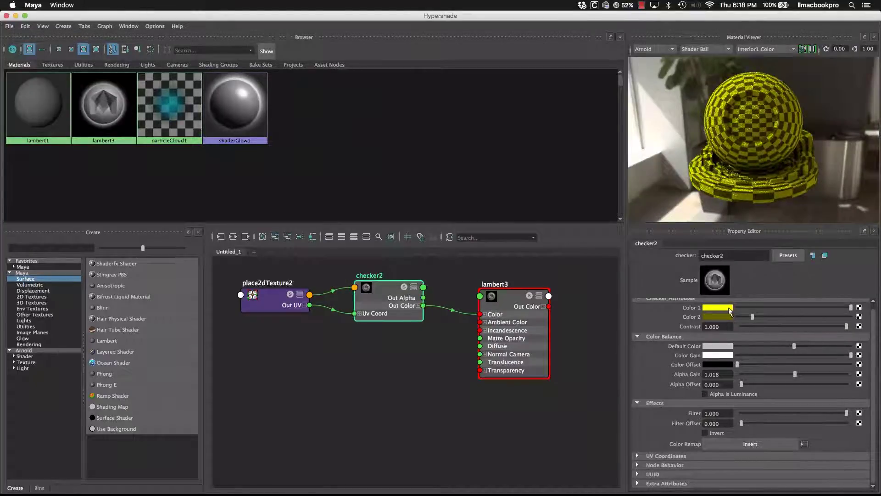
scroll(751, 376, up, 1)
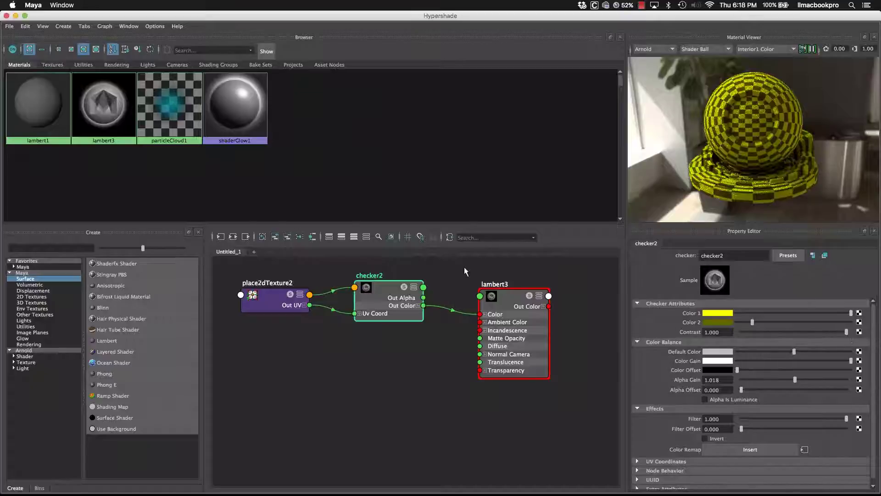
Step: Rearrange the checker2 and lambert3 nodes in the graph, leaving checker2 closer to place2dTexture2
drag(392, 289, 410, 292)
drag(524, 319, 526, 313)
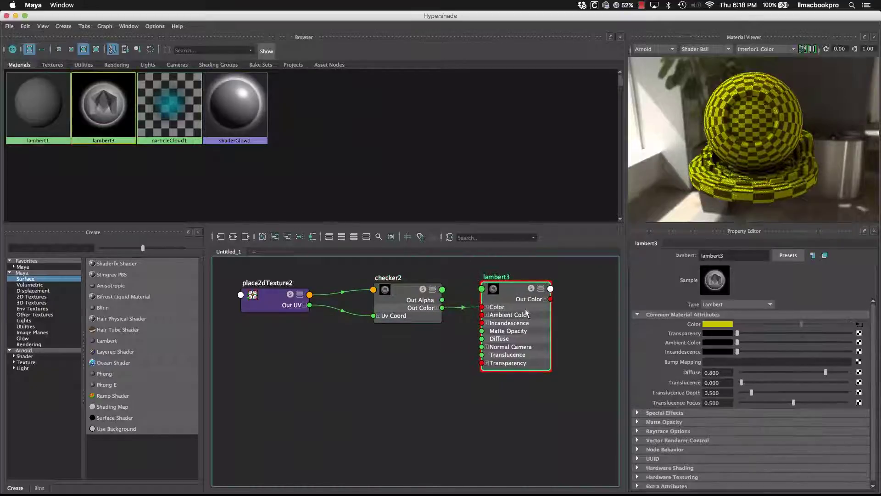
drag(414, 307, 392, 303)
Step: Create a second Lambert material in the same graph as the lambert3 network
click(103, 104)
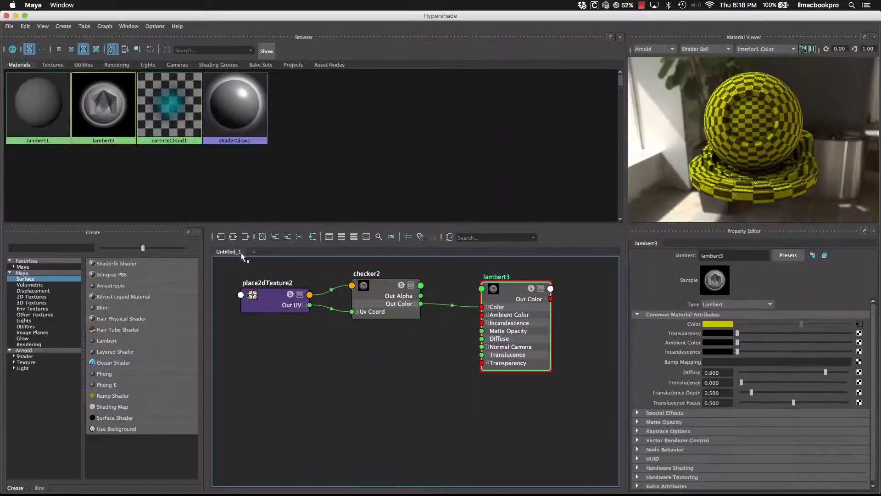
click(104, 26)
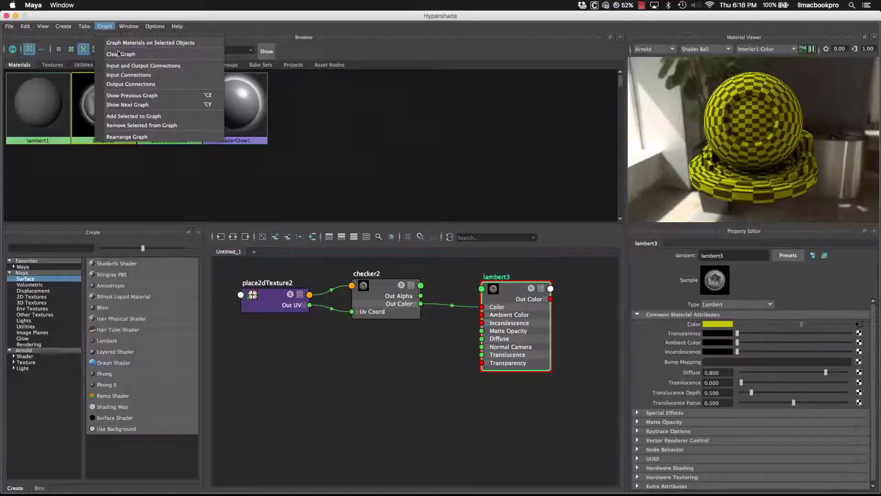
mouse_move(85, 25)
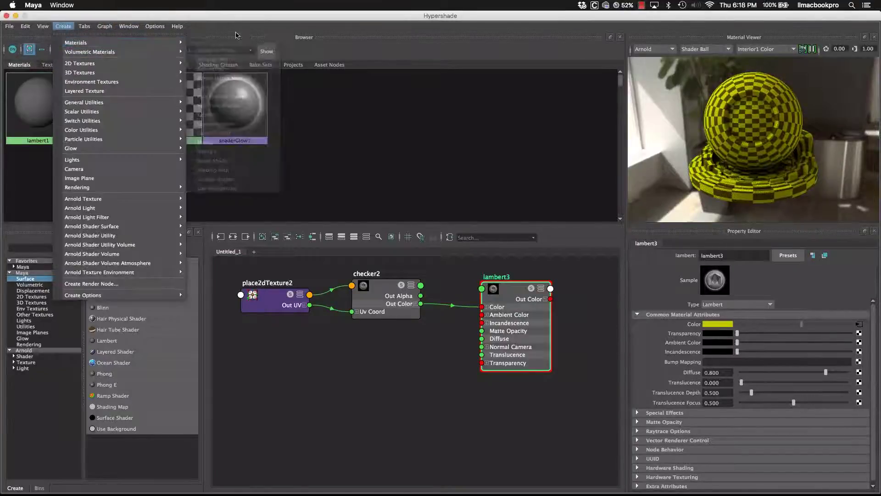
mouse_move(146, 45)
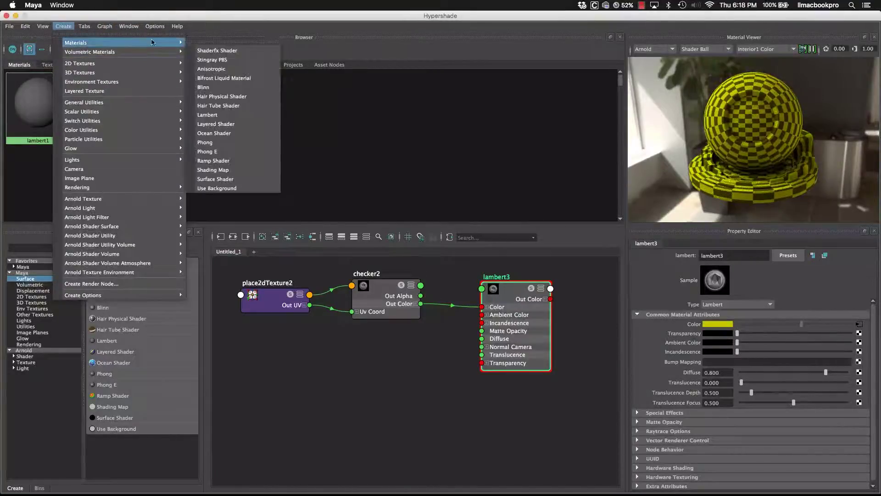
click(238, 115)
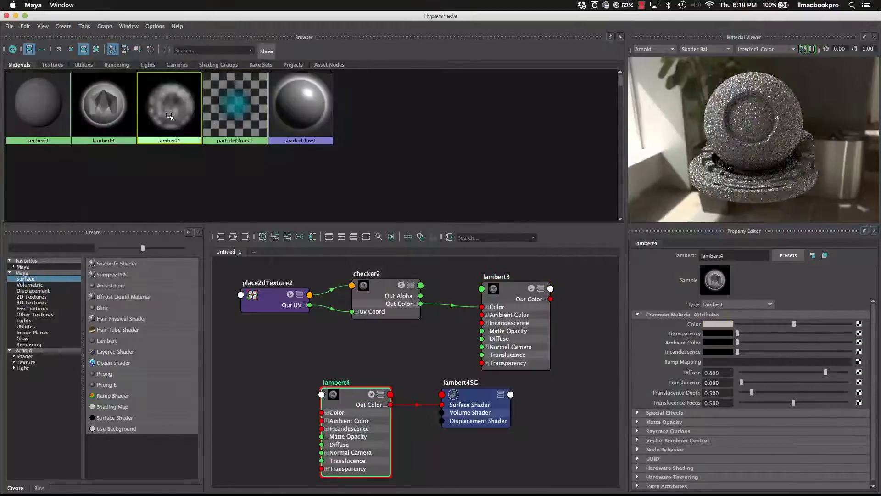
Step: Isolate lambert4 in the graph by graphing only its input connections, leaving out the lambert4SG shading group
key(2)
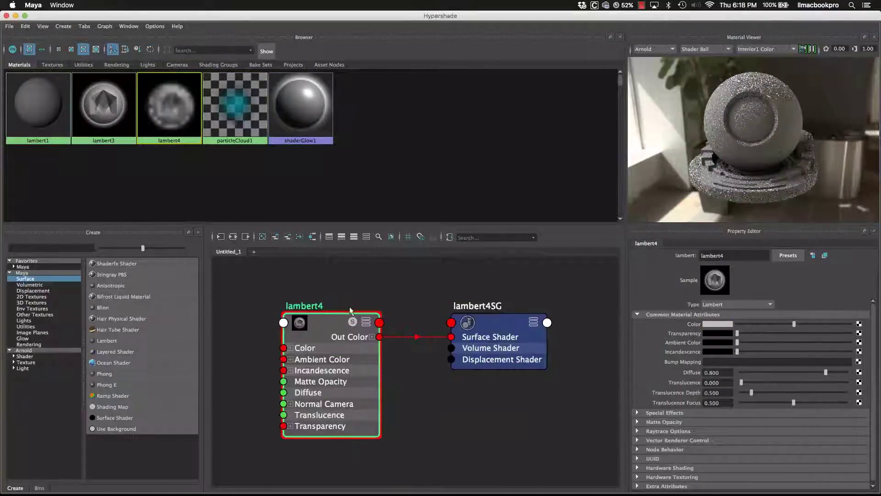
click(486, 335)
click(286, 314)
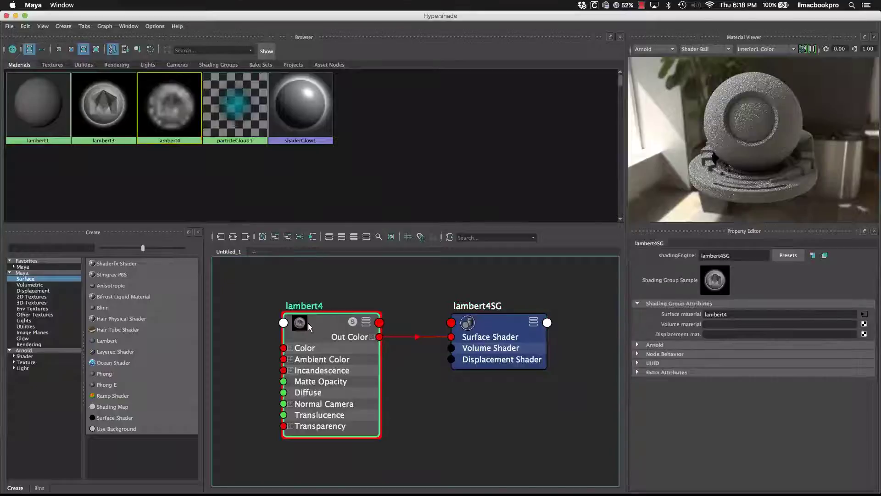
click(221, 236)
click(221, 237)
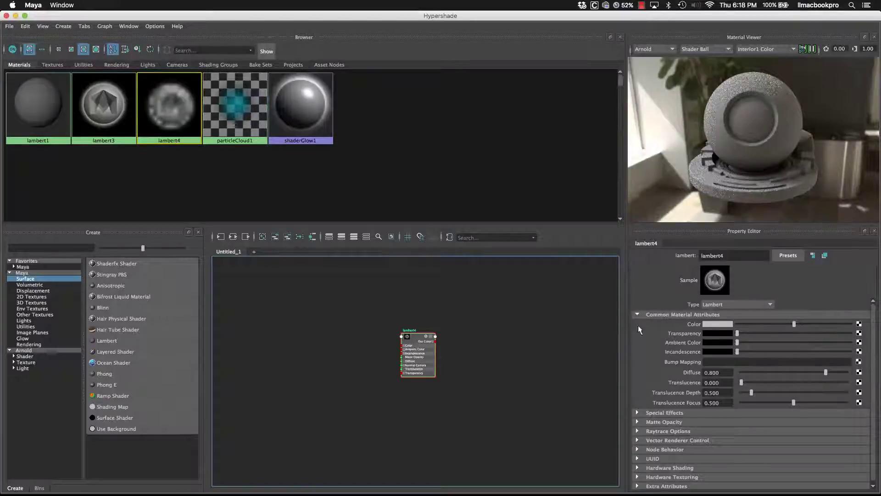
Step: Create a Bulge 2D texture and adjust its U Width to about 0.425 and V Width to about 0.092
click(42, 297)
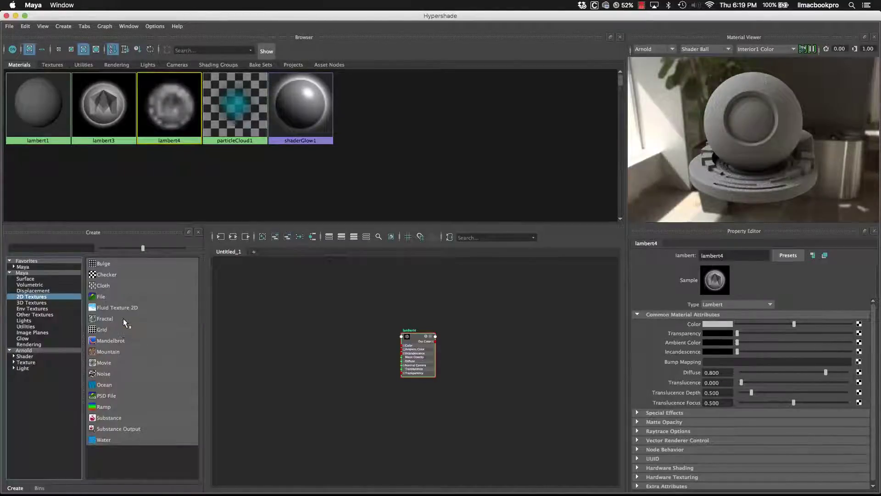
click(115, 262)
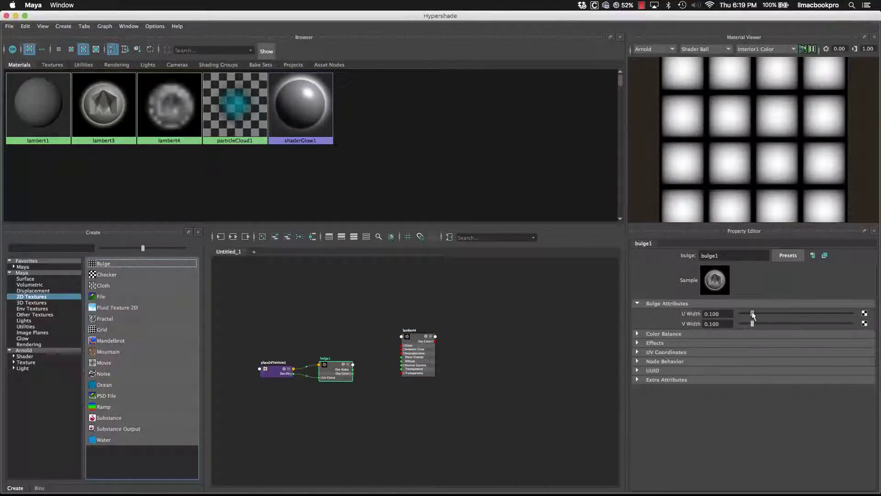
mouse_move(752, 315)
mouse_down()
mouse_move(784, 314)
mouse_move(757, 323)
mouse_up()
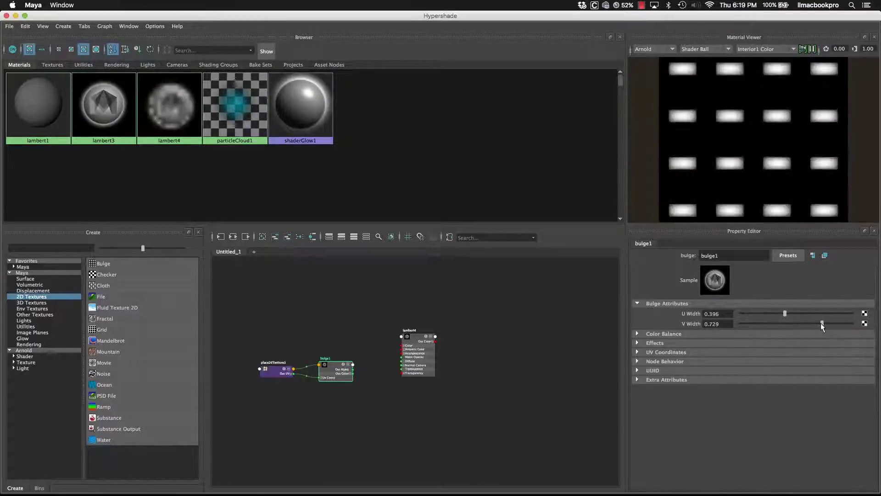
drag(822, 324, 788, 313)
Step: Expand bulge1's Color Balance attributes and set its Color Offset to red
click(673, 335)
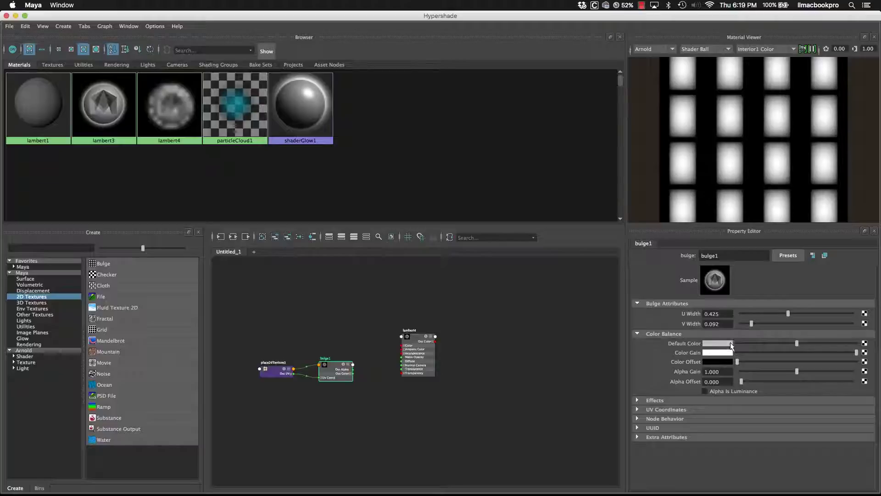
mouse_move(737, 361)
mouse_down()
mouse_move(780, 363)
mouse_move(747, 362)
mouse_up()
click(723, 363)
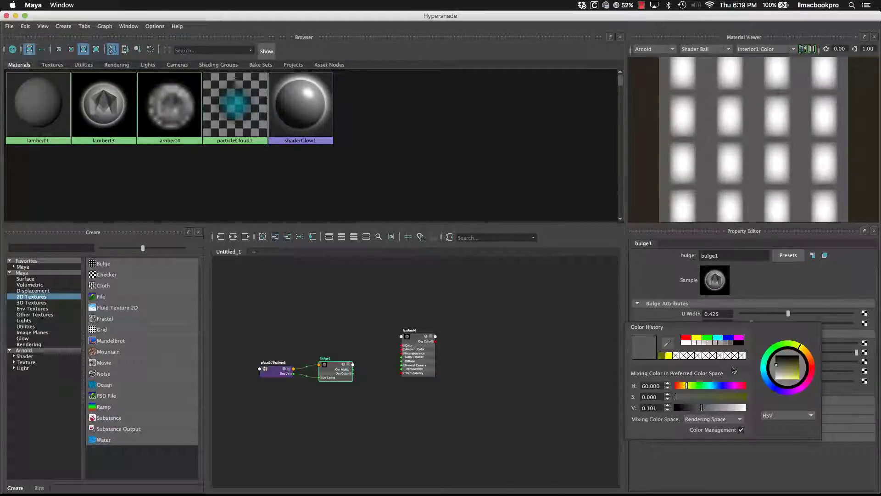
click(690, 340)
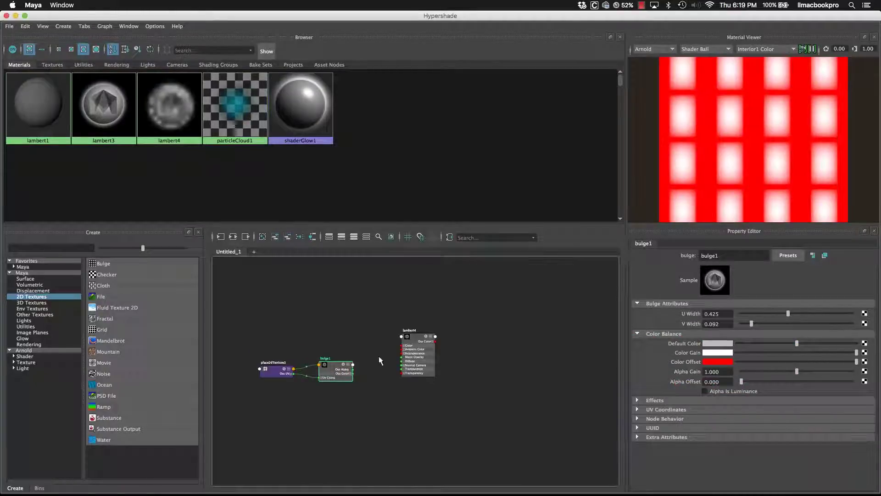
Step: Inspect the bulge's place2dTexture3 Repeat UV setting, and delete both bulge1 and place2dTexture3 from the graph
click(276, 370)
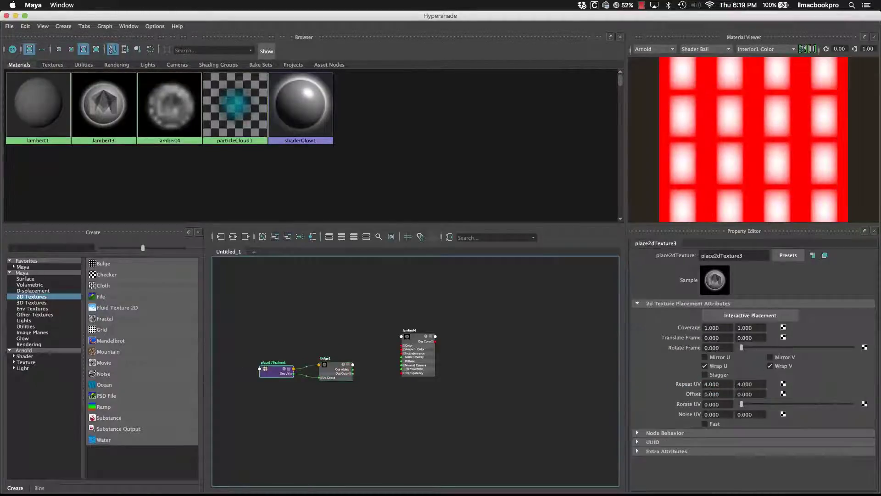
drag(715, 384, 661, 382)
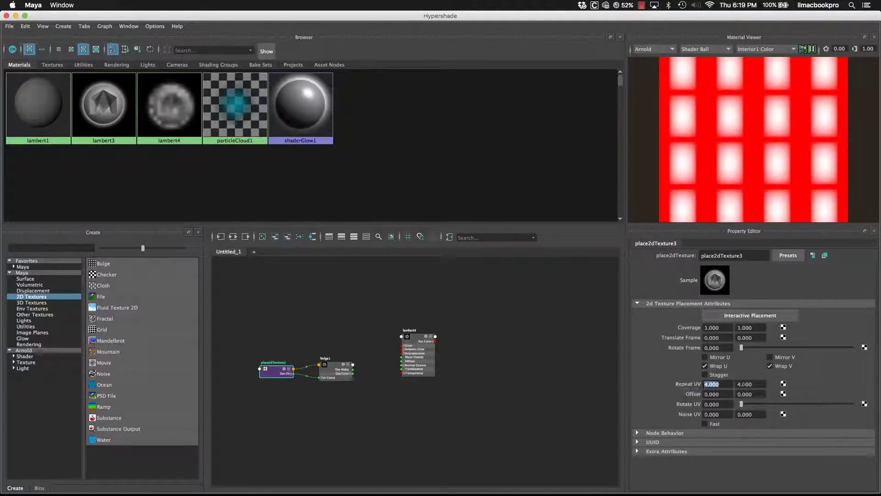
click(585, 310)
drag(239, 321, 390, 398)
key(Delete)
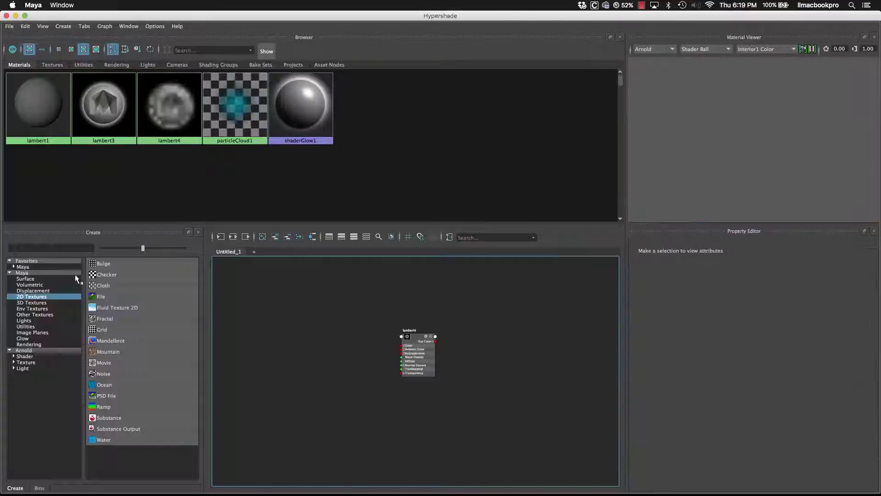
Step: Create a Cloth 2D texture and line up its place2dTexture3 and cloth1 nodes beside lambert4
click(147, 285)
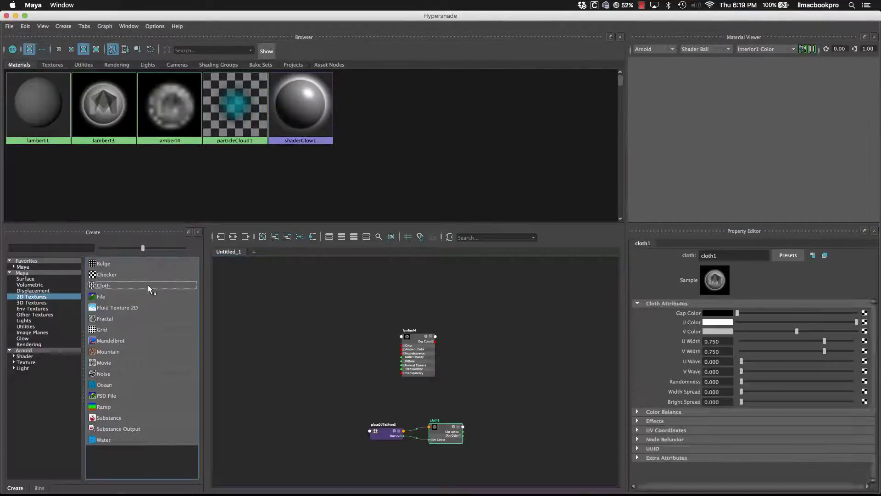
drag(387, 432, 321, 361)
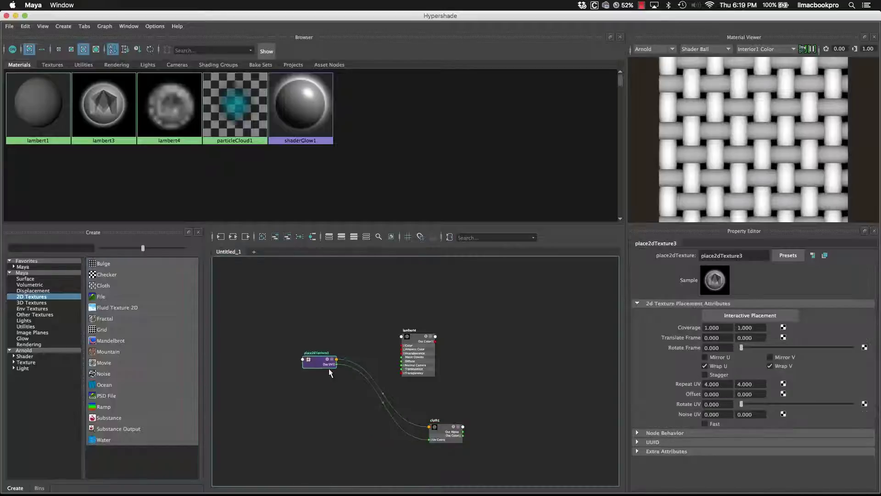
drag(454, 431, 366, 351)
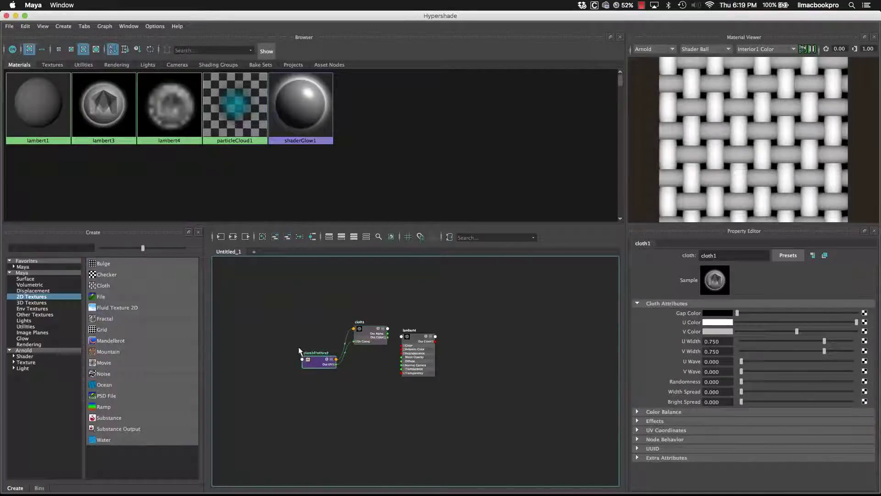
drag(303, 356, 288, 342)
drag(370, 333, 370, 348)
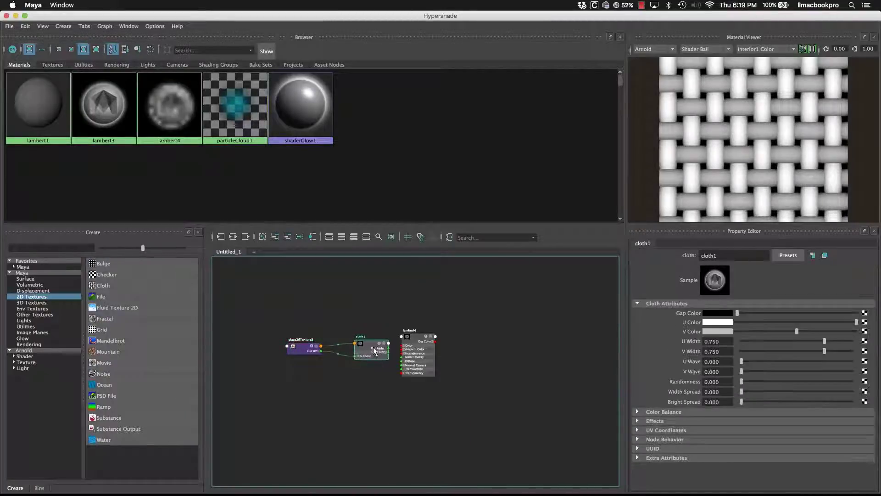
Step: Set the cloth texture's Repeat UV to 24 in both directions on place2dTexture3
click(308, 350)
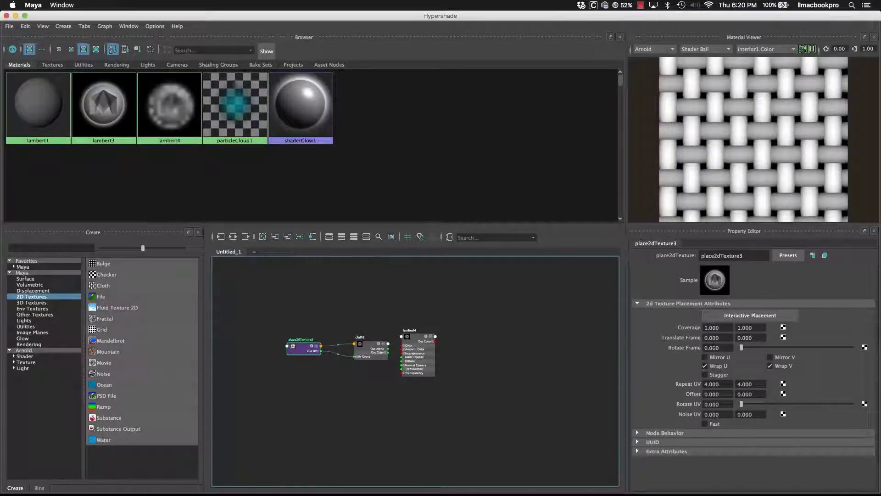
click(711, 383)
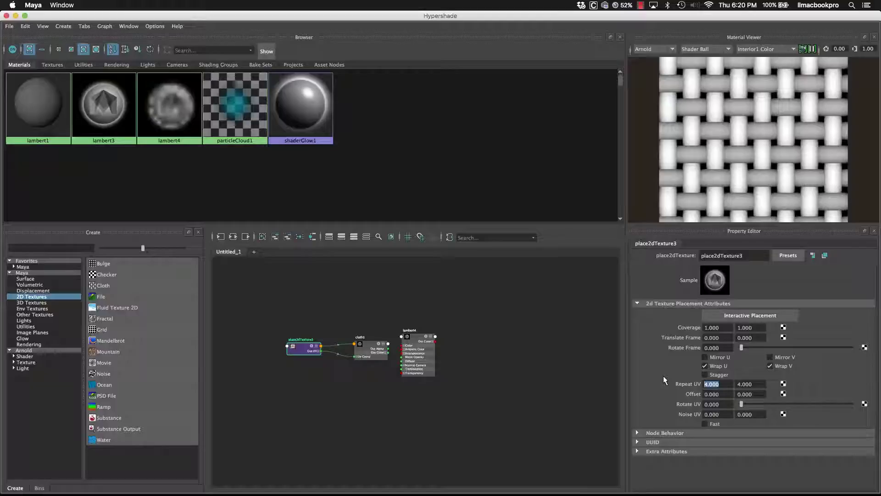
text(24)
key(Return)
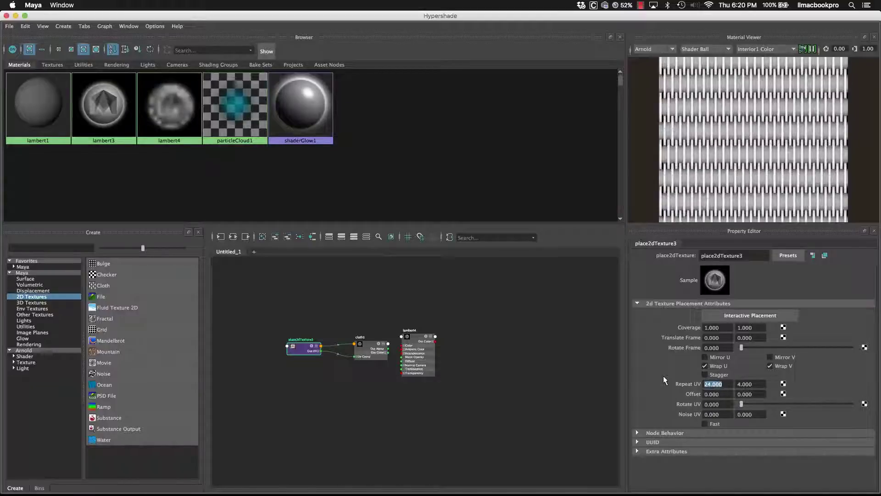
click(742, 384)
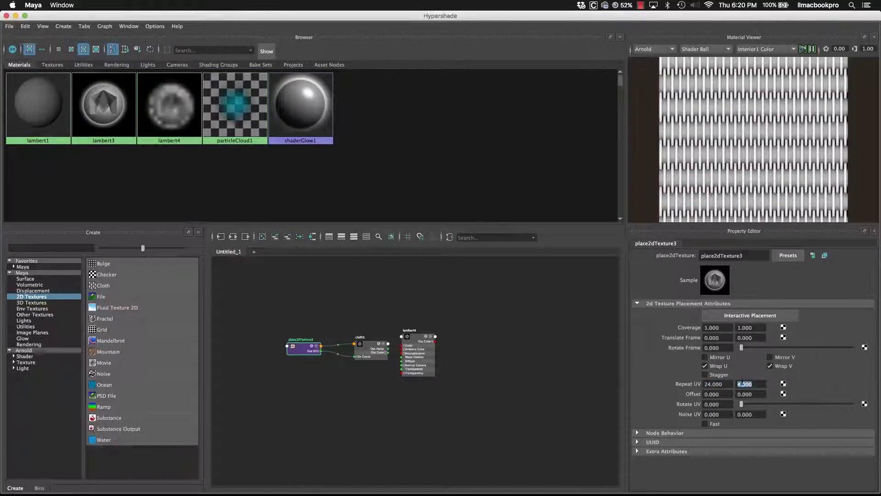
text(24)
key(Return)
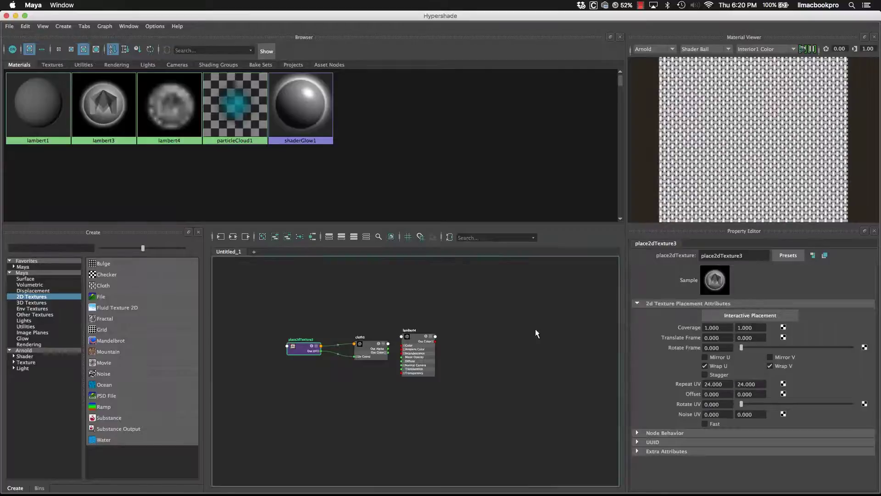
Step: Move lambert4 away from the cloth nodes and connect cloth1's Out Color to lambert4's Color
click(421, 350)
drag(421, 349, 465, 336)
scroll(437, 387, up, 5)
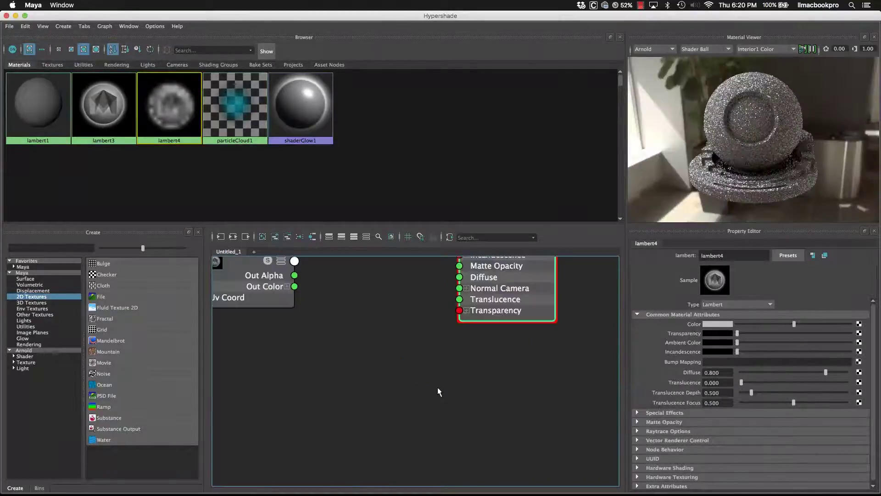
scroll(440, 390, down, 4)
alt+middle_drag(439, 378, 458, 422)
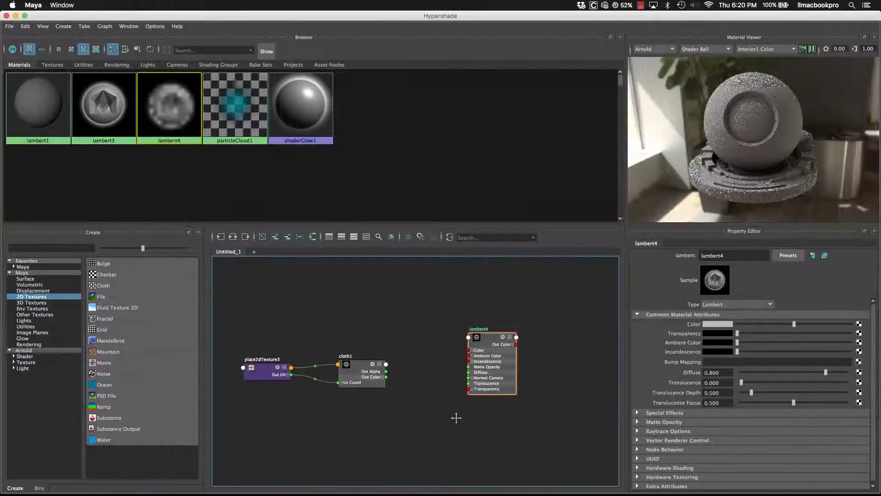
drag(387, 377, 472, 350)
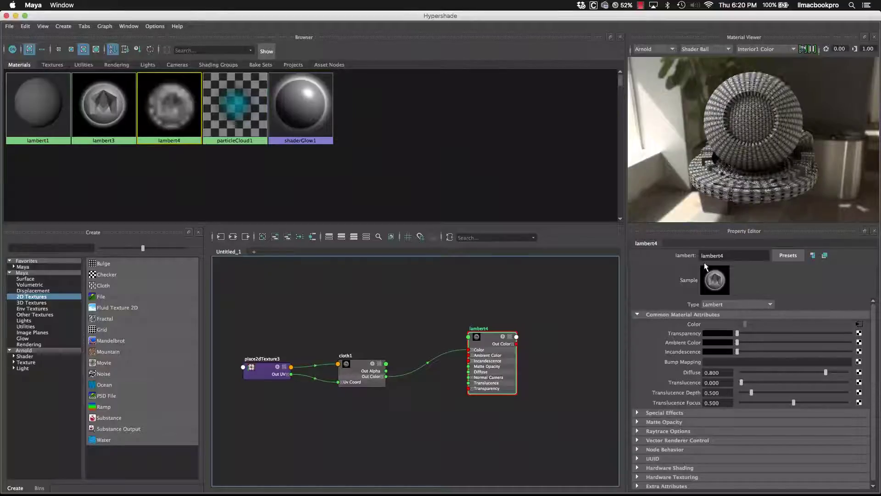
Step: Group the place2dTexture3 and cloth1 nodes above their wires and delete both from the graph
click(414, 318)
drag(280, 368, 317, 322)
drag(358, 365, 382, 312)
drag(281, 289, 421, 351)
key(Delete)
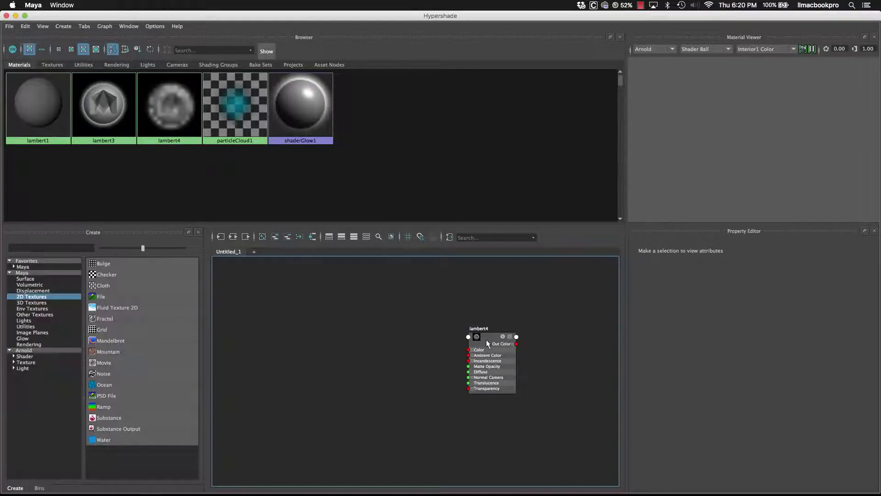
Step: Reposition the lambert4 node near the middle of the graph
drag(485, 340, 364, 313)
scroll(297, 362, up, 2)
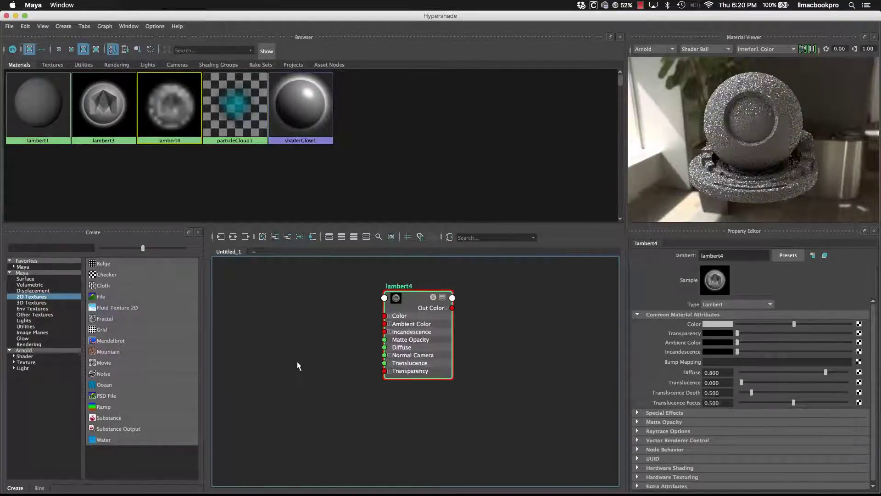
scroll(296, 361, up, 2)
drag(453, 283, 427, 315)
Step: Create an unconnected Fractal 2D texture, move it below place2dTexture3, and delete both nodes
click(135, 318)
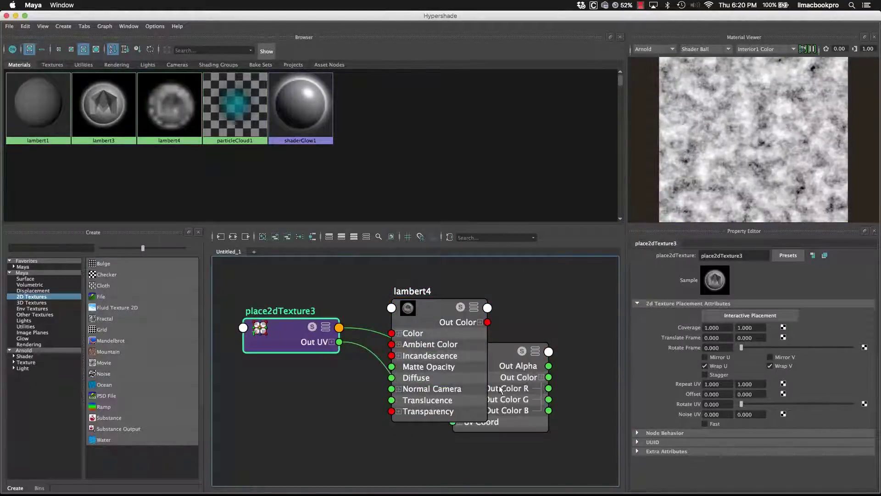
drag(540, 378, 344, 400)
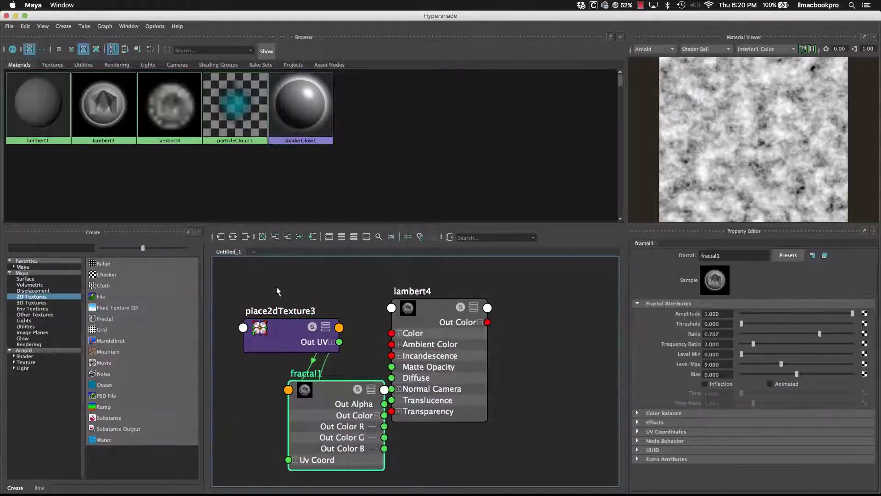
drag(282, 272, 292, 469)
key(Delete)
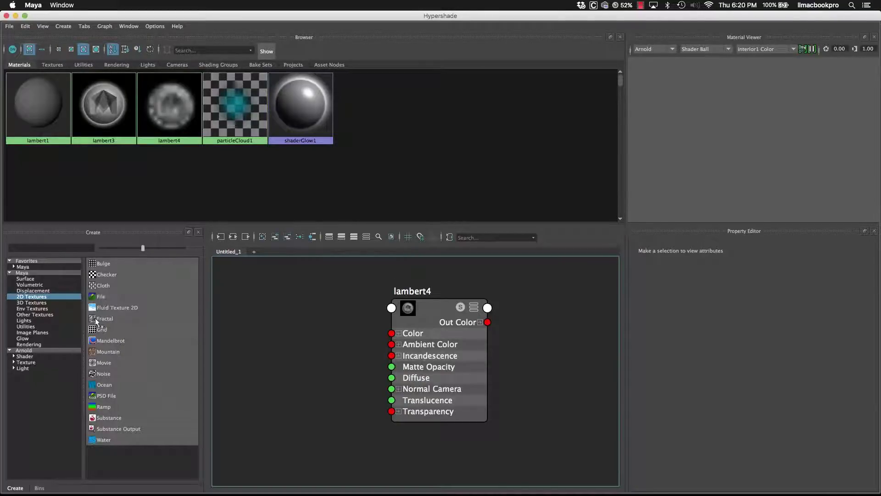
Step: Try to add a Fractal texture directly onto the lambert4 node, and remove the fractal1 and place2dTexture3 nodes
drag(105, 319, 390, 321)
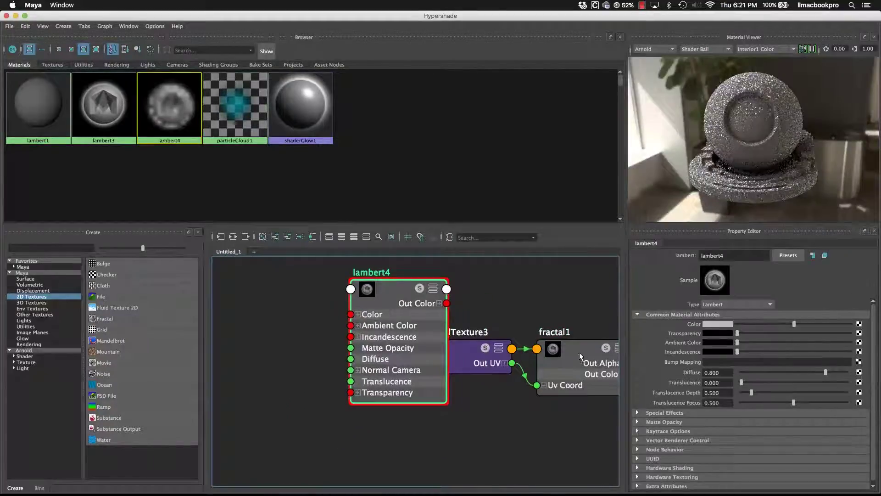
drag(548, 363, 298, 449)
drag(534, 389, 457, 458)
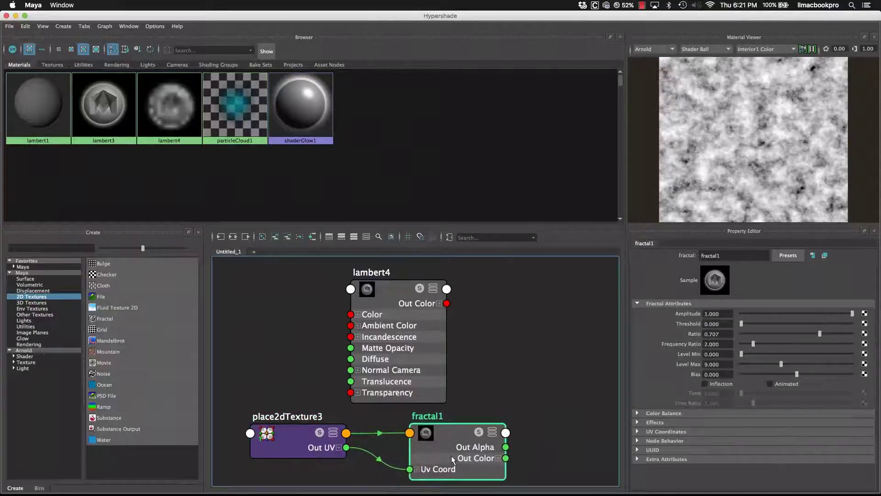
key(Delete)
click(283, 442)
key(Delete)
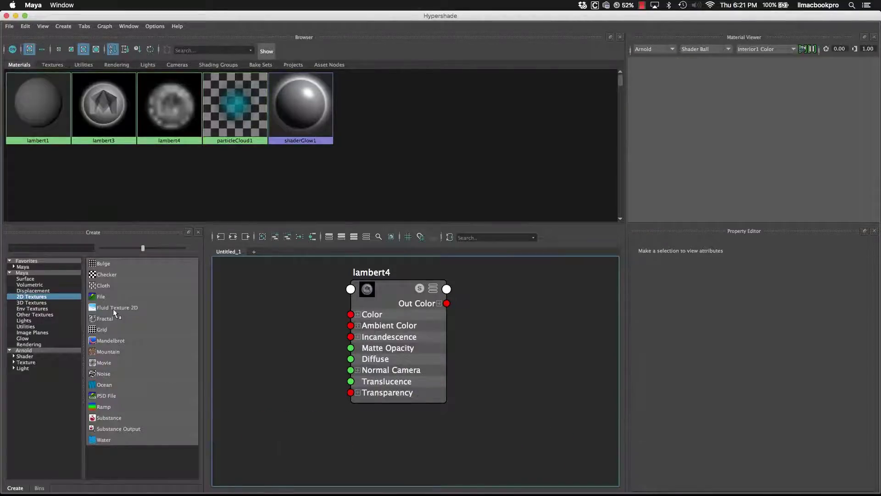
Step: Assign a Fractal texture to lambert4's Color attribute and arrange the fractal1 node directly beside lambert4 on its input side
click(391, 293)
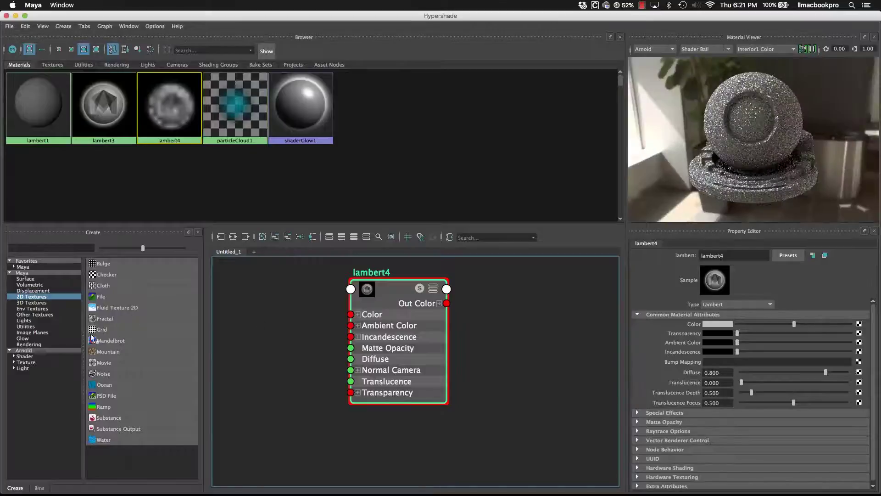
drag(117, 317, 766, 327)
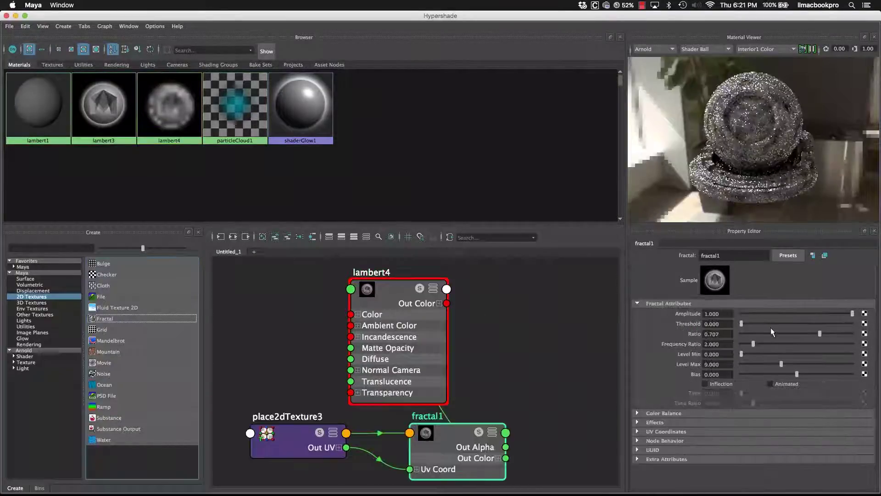
drag(411, 450, 233, 311)
drag(399, 294, 464, 300)
drag(283, 304, 346, 297)
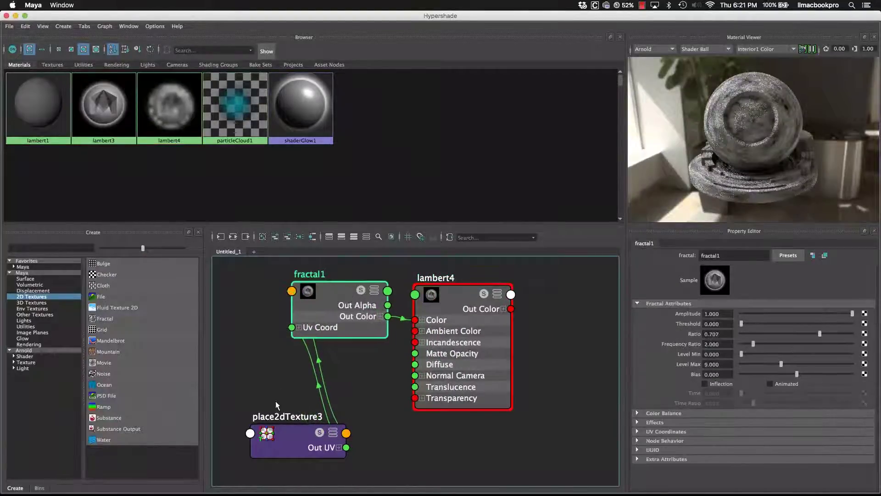
Step: Lower fractal1's Amplitude to about 0.683 and raise its Threshold to about 0.138, saving the scene along the way
drag(292, 448, 271, 387)
click(344, 329)
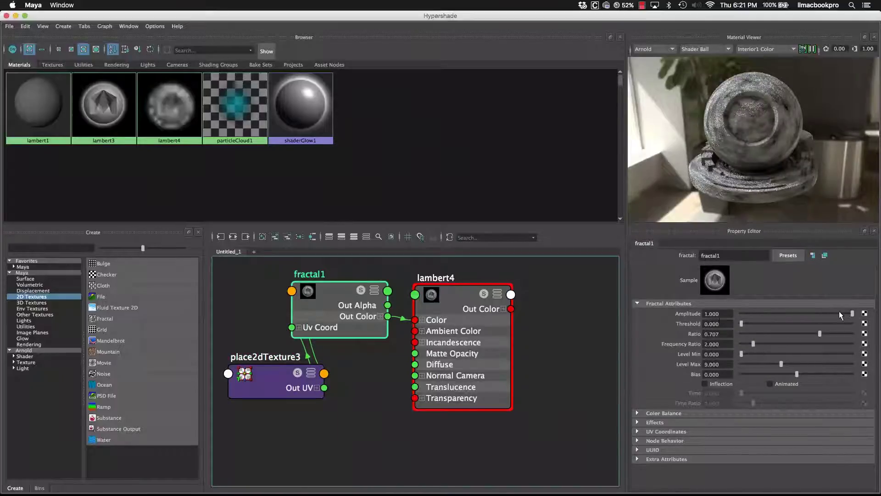
drag(839, 313, 812, 314)
key(super+s)
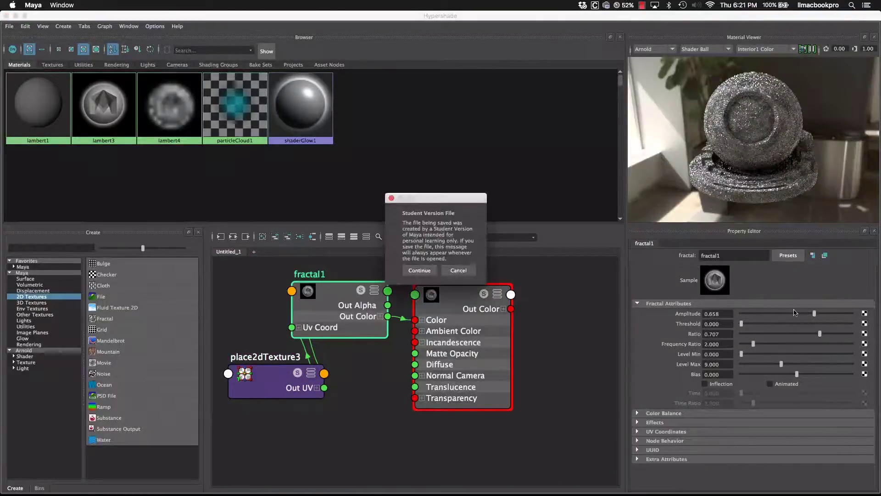
key(Return)
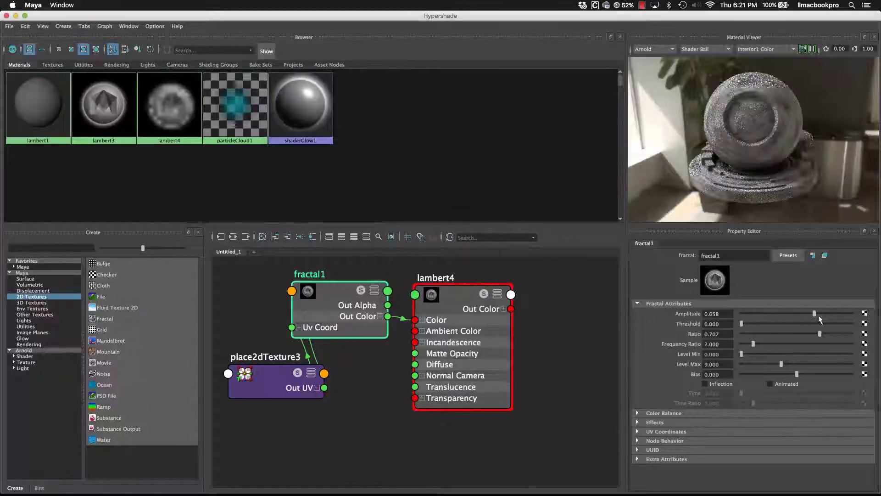
mouse_move(819, 311)
mouse_down()
mouse_move(772, 310)
mouse_move(817, 313)
mouse_up()
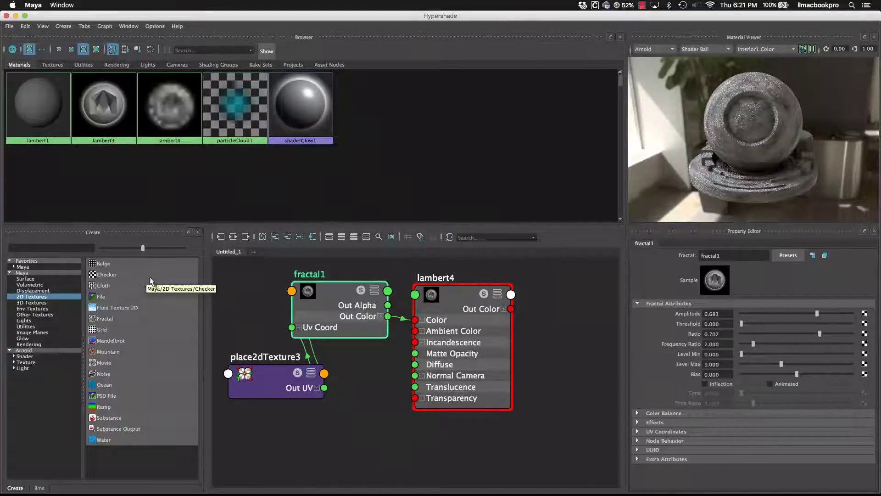
mouse_move(758, 323)
mouse_down()
mouse_move(779, 318)
mouse_move(756, 322)
mouse_up()
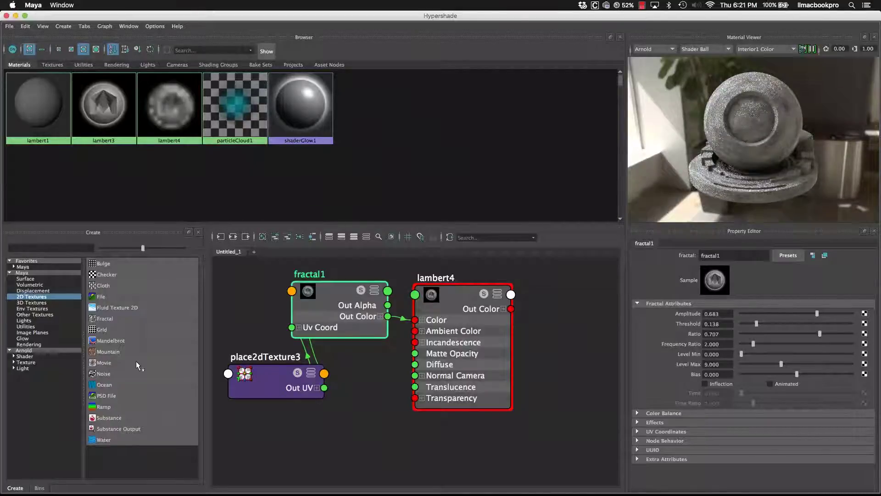
Step: Delete the fractal1 and place2dTexture3 nodes from the graph, leaving only lambert4
drag(321, 343, 314, 345)
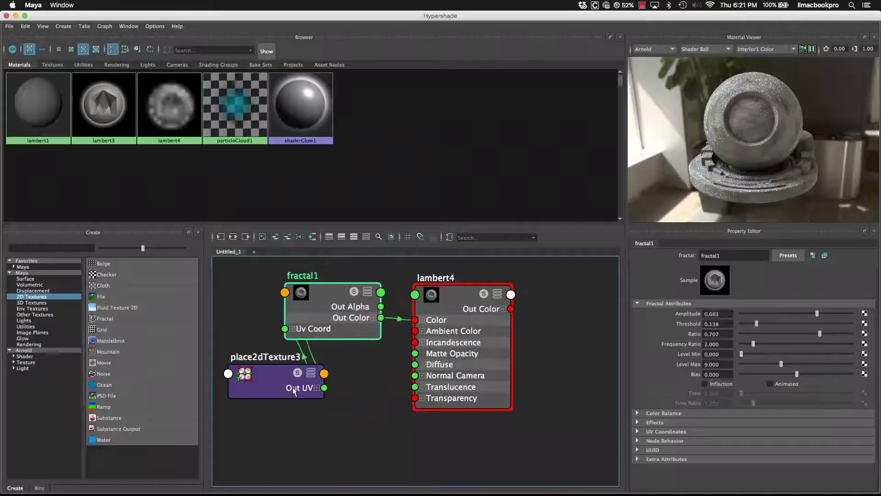
key(Delete)
click(285, 373)
key(Delete)
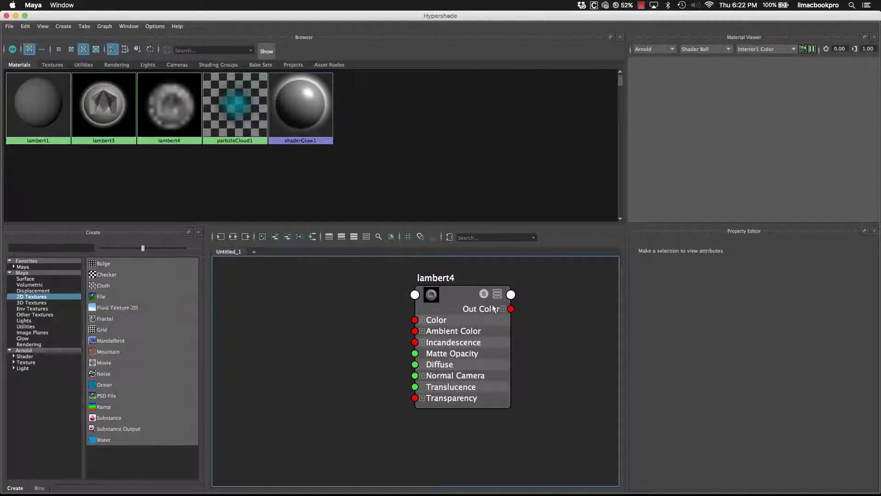
Step: Create a File 2D texture, connect its Out Color to lambert4's Color, and place file1 below place2dTexture3
drag(485, 301, 468, 290)
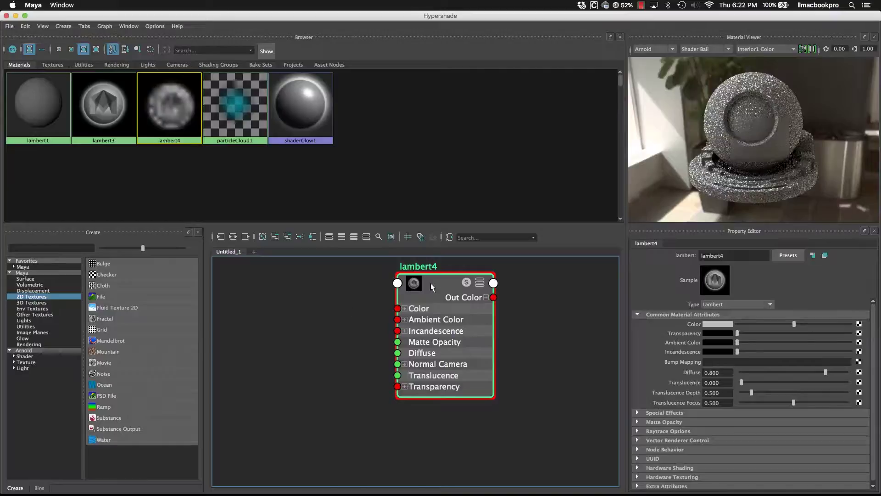
drag(397, 299, 408, 310)
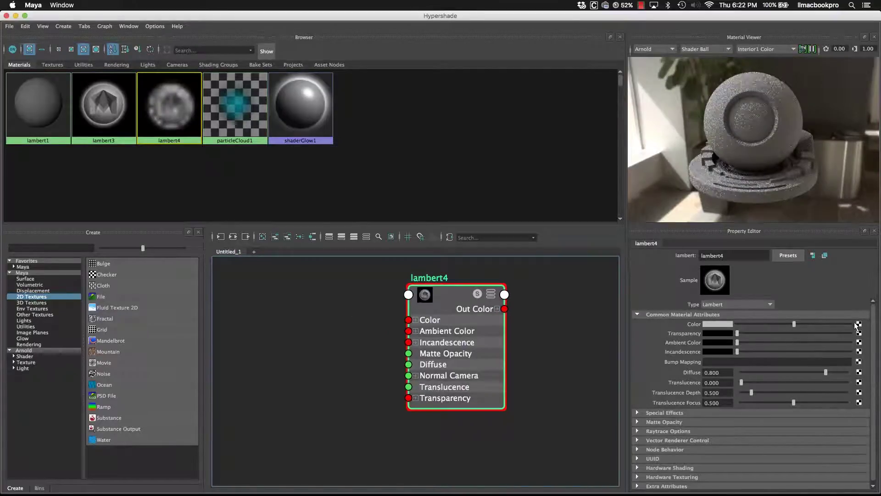
click(124, 298)
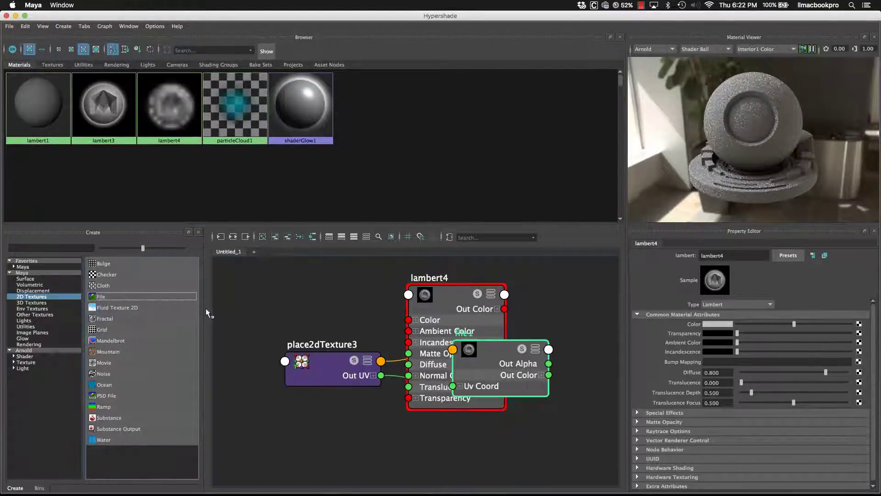
drag(346, 365, 272, 321)
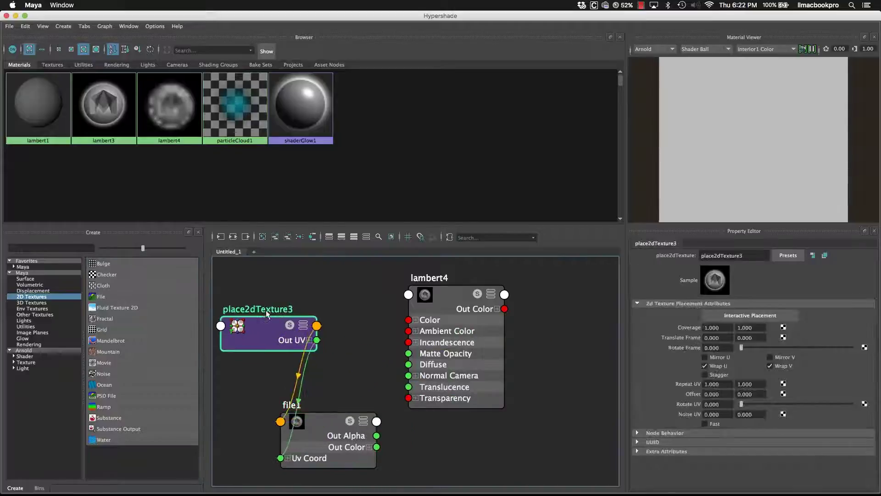
drag(377, 446, 408, 320)
click(338, 446)
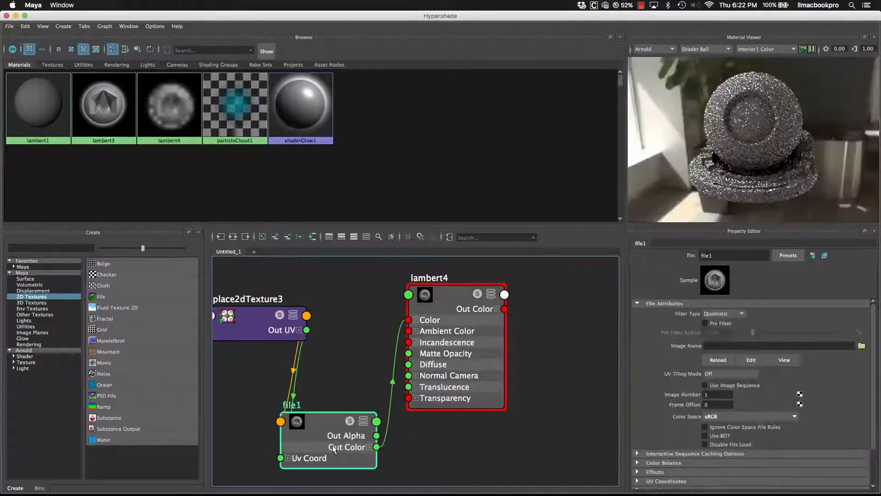
drag(339, 430, 335, 392)
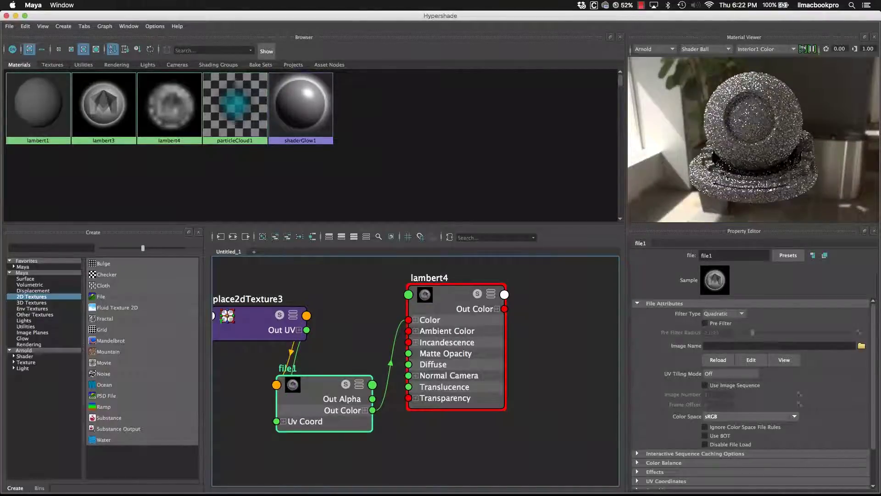
Step: Load hypercolor_kids-575x403.jpg from the Desktop's HyperShader_Tute folder as file1's image
click(861, 345)
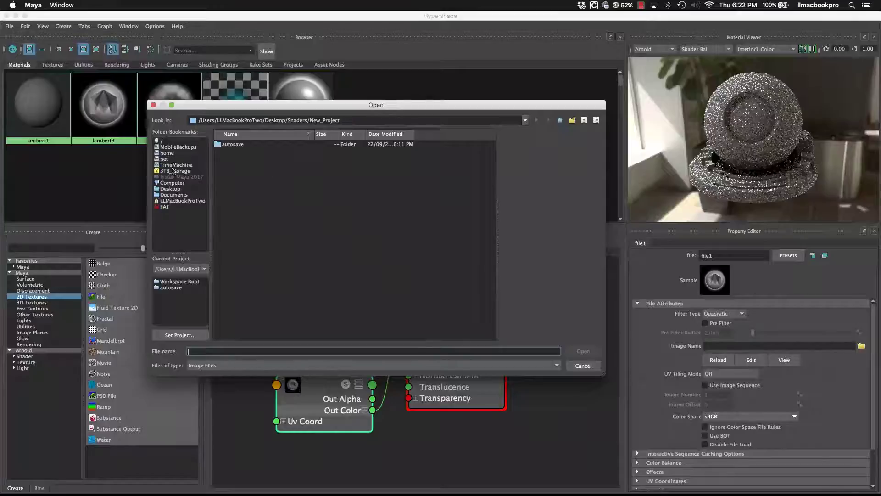
click(176, 189)
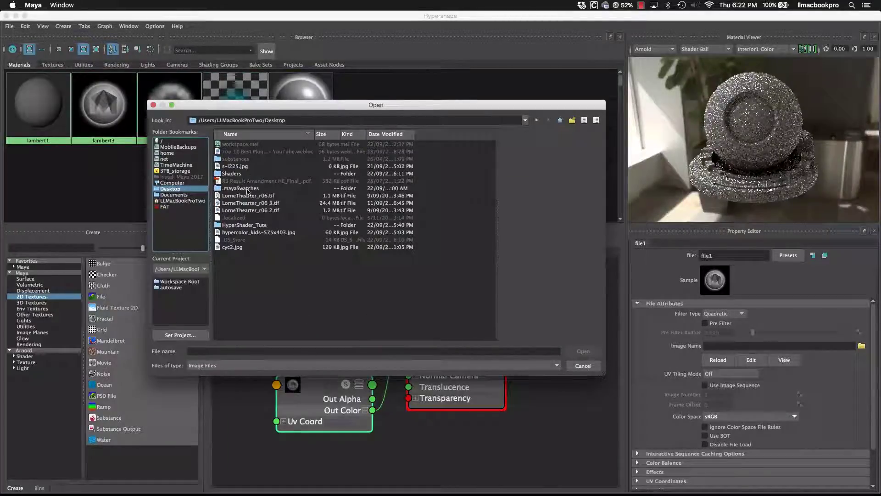
double_click(246, 224)
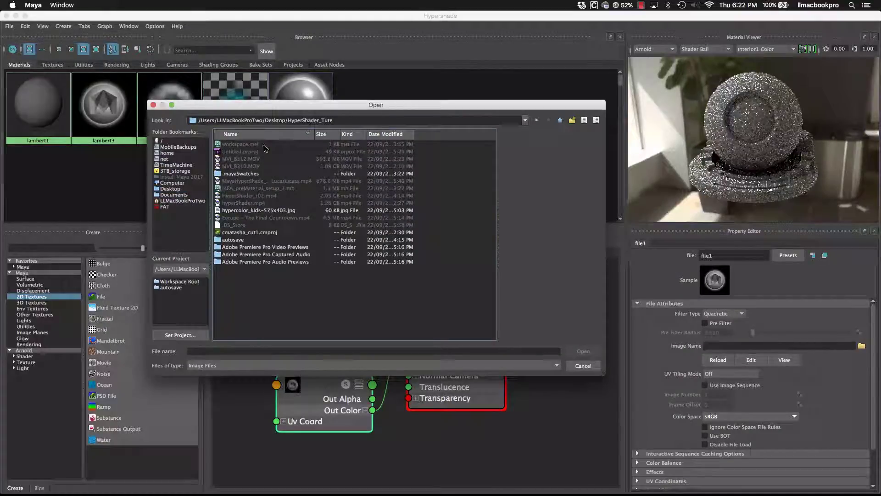
click(257, 211)
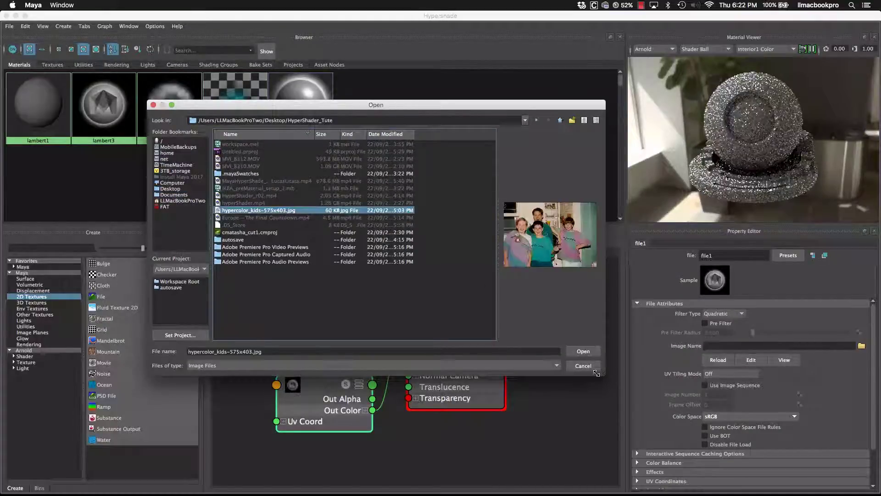
click(592, 353)
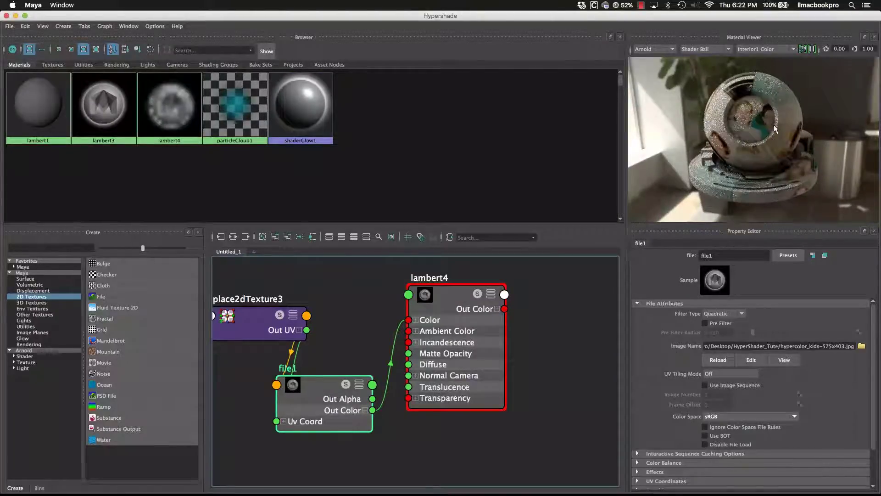
Step: Arrange place2dTexture3, file1 and lambert4 in a row following the flow of their connections
drag(487, 316, 518, 307)
drag(347, 376, 377, 354)
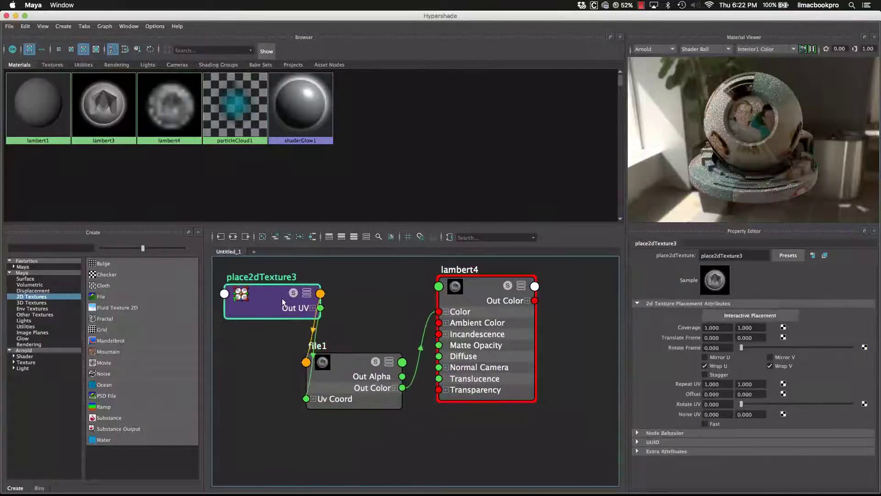
drag(337, 381, 342, 349)
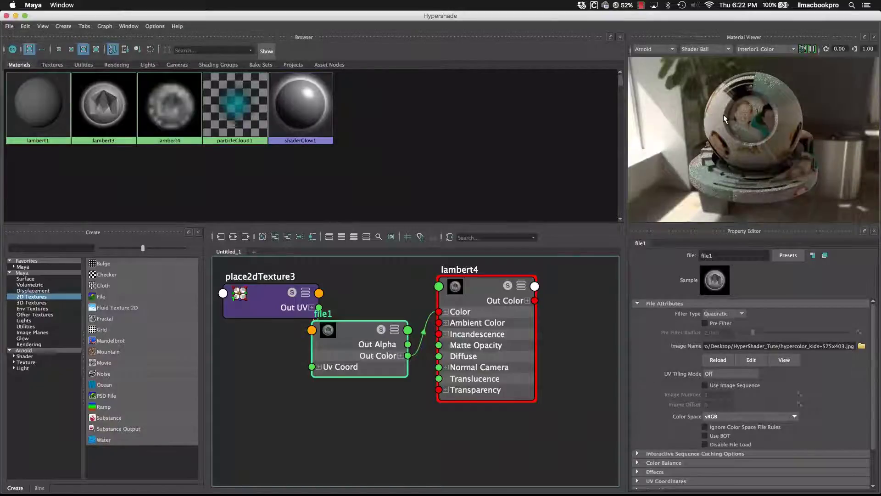
drag(494, 319, 509, 315)
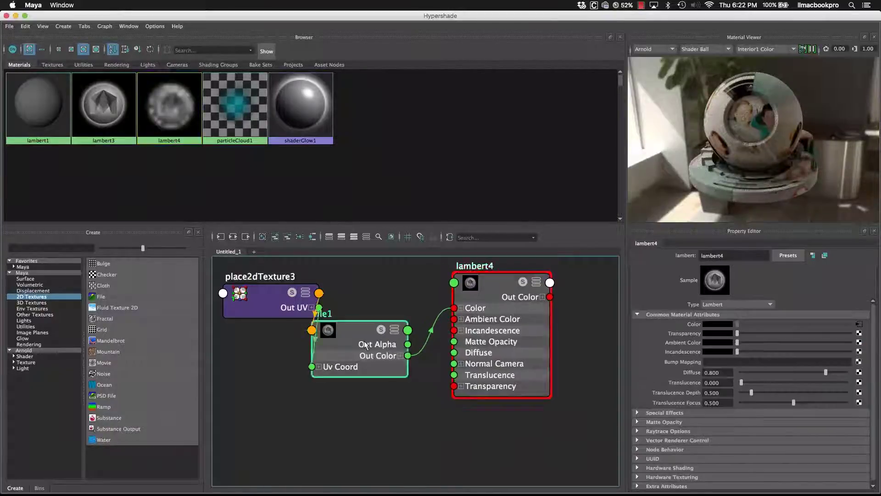
drag(367, 344, 380, 335)
drag(284, 307, 249, 334)
drag(351, 335, 355, 330)
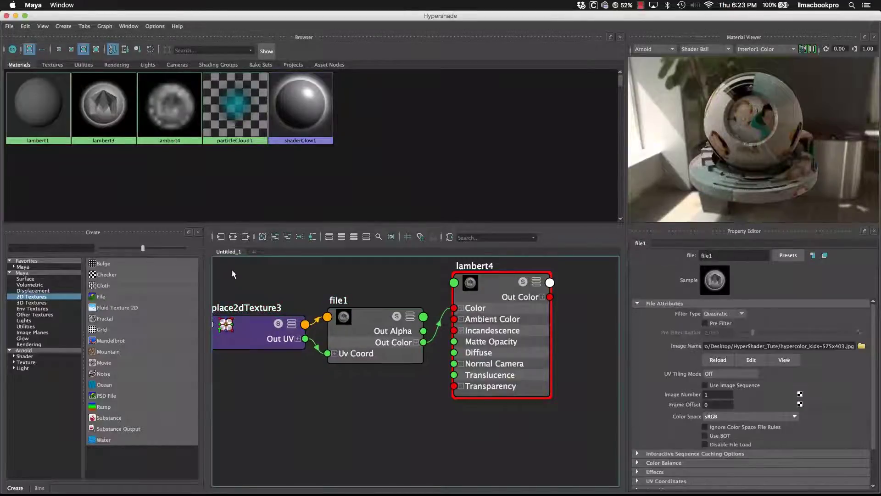
Step: Delete the file1 and place2dTexture3 nodes together
drag(232, 271, 425, 378)
key(Delete)
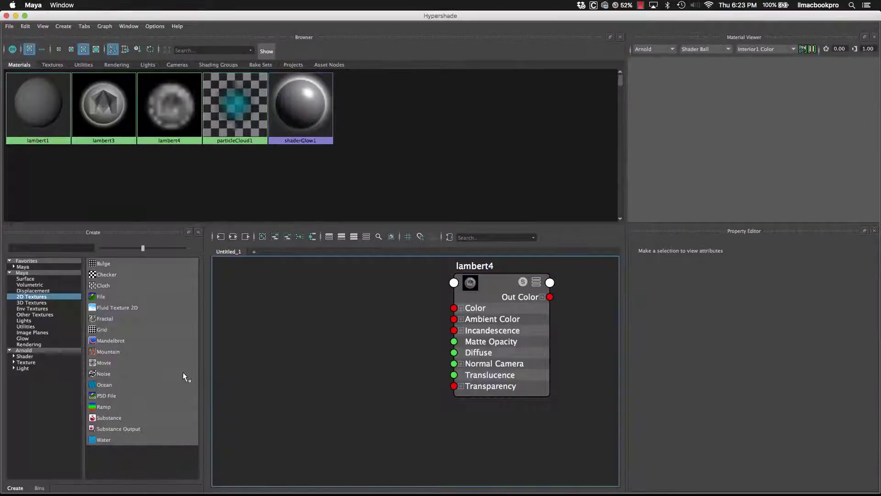
Step: Create a Ramp 2D texture, arrange its nodes on lambert4's input side, and connect ramp1's Out Color to lambert4's Color
click(123, 406)
drag(321, 446, 285, 295)
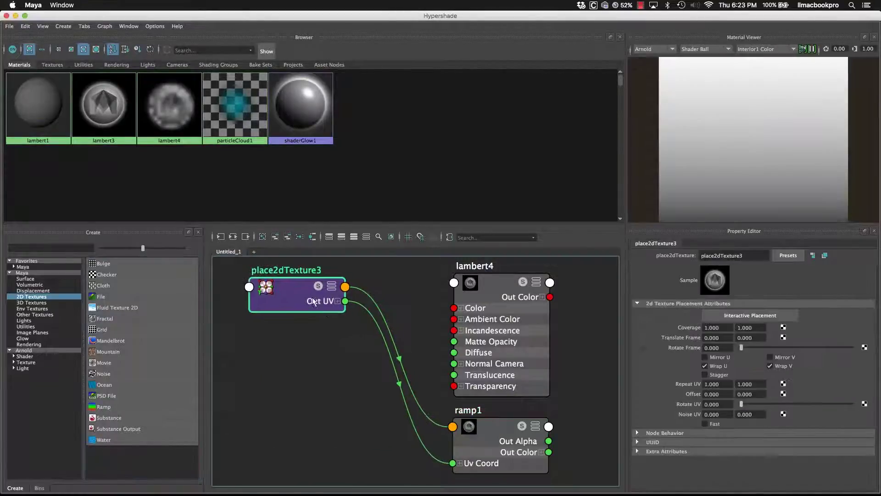
drag(503, 472, 383, 399)
drag(294, 300, 277, 303)
drag(373, 385, 351, 372)
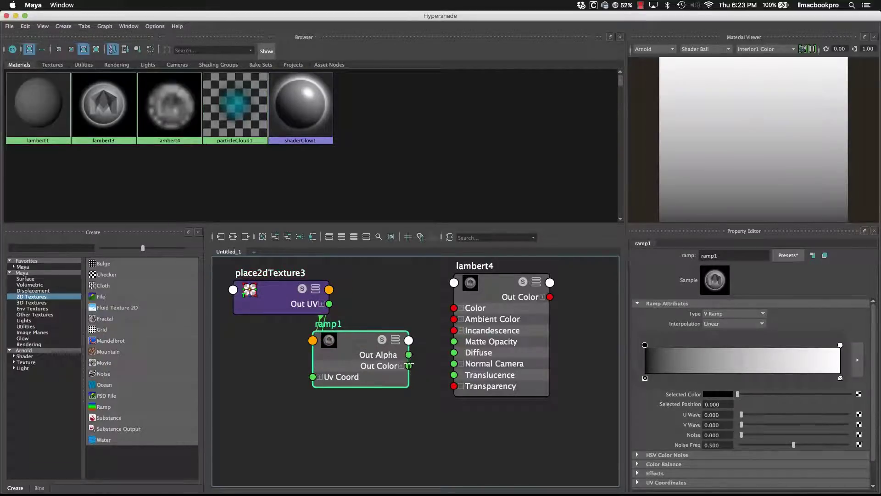
drag(408, 366, 463, 309)
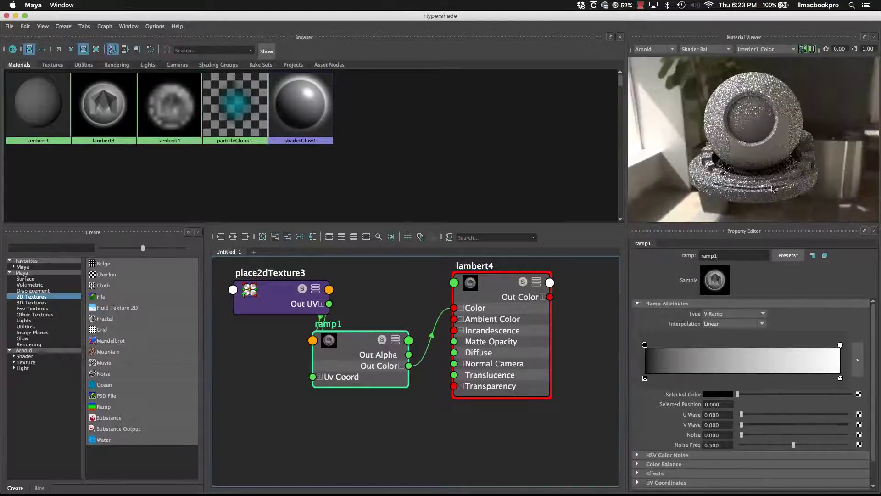
Step: Slide the ramp's black color marker to about position 0.514 and bring it back to about 0.254
drag(644, 348, 745, 354)
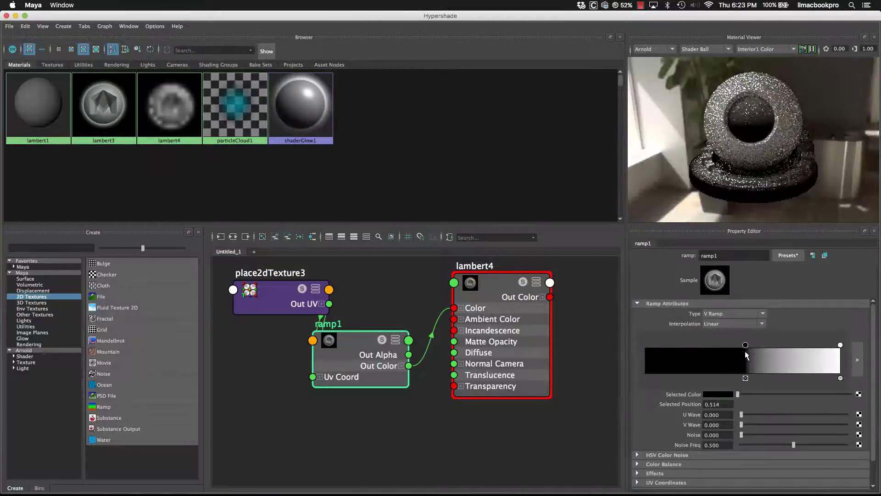
click(840, 345)
drag(745, 344, 694, 345)
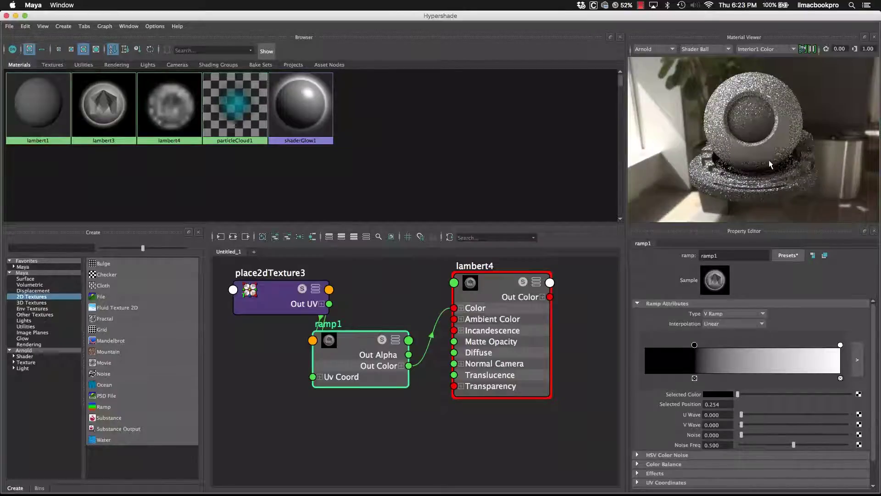
Step: Try magenta on the ramp's white end marker, and settle on cyan with its saturation reduced to a pale tint
click(840, 345)
drag(843, 392, 879, 393)
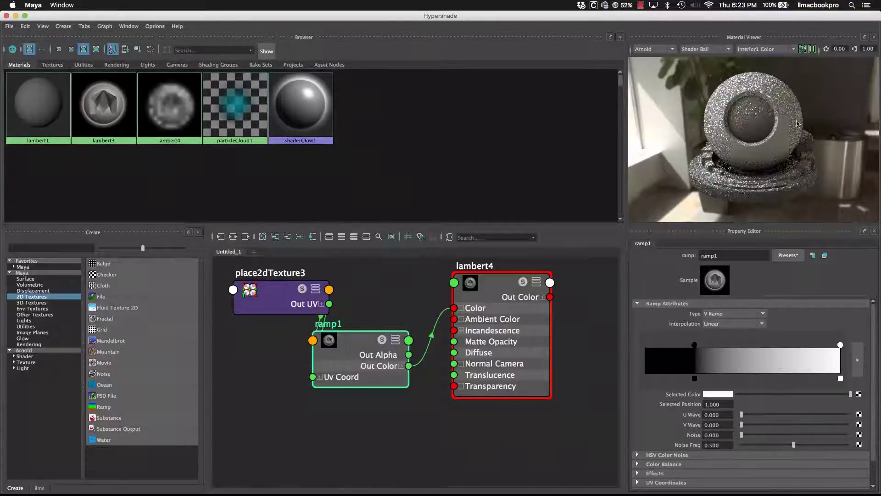
click(715, 394)
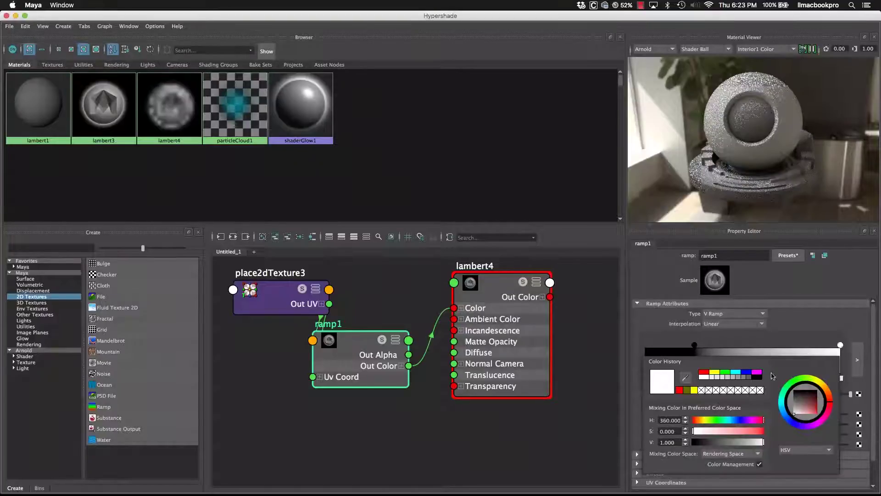
click(755, 374)
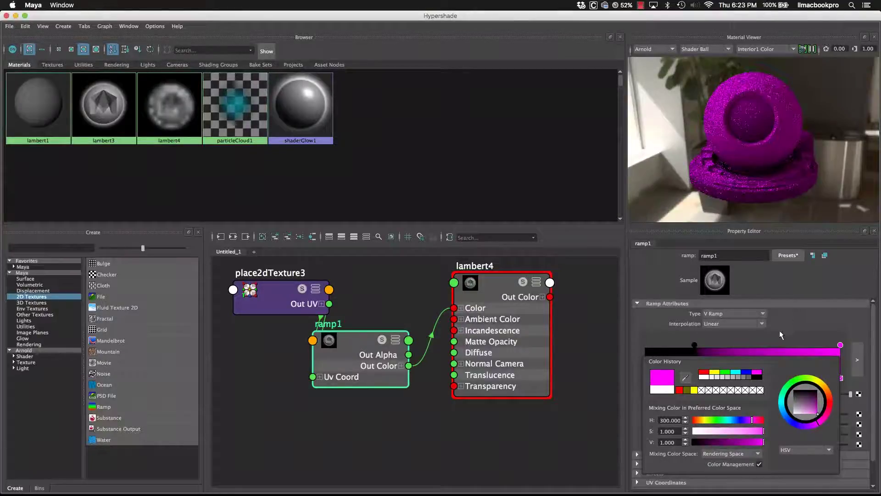
click(736, 377)
click(736, 372)
drag(739, 430, 711, 430)
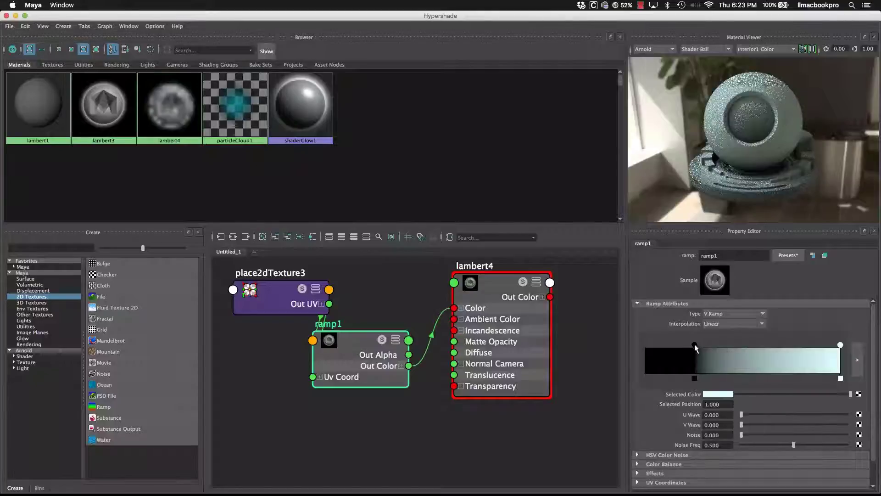
Step: Remove the ramp's black marker, and add a pale cyan marker moved to position 0.000
mouse_move(695, 345)
mouse_down()
mouse_move(762, 348)
mouse_move(687, 348)
mouse_move(831, 348)
mouse_move(663, 349)
mouse_move(680, 349)
mouse_up()
click(680, 379)
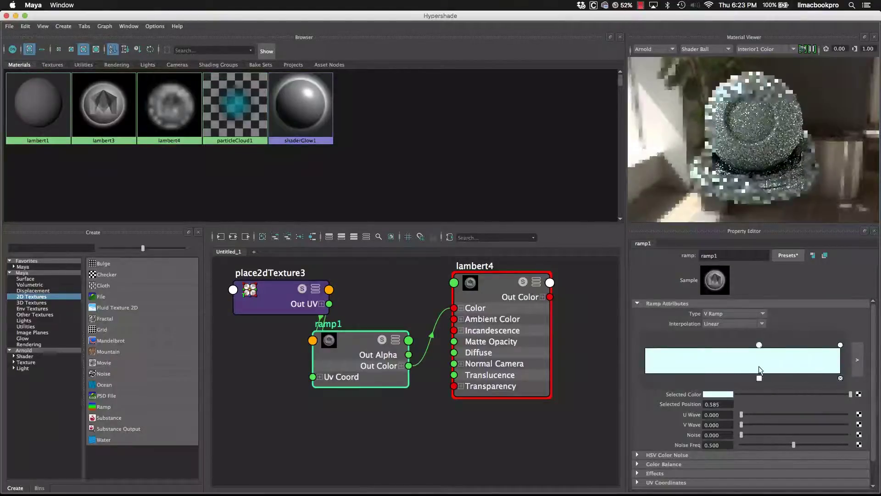
drag(805, 362, 587, 372)
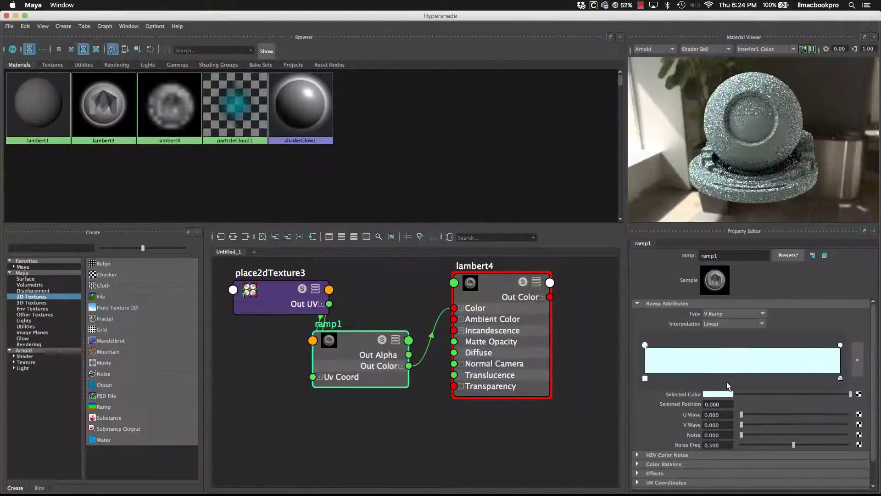
click(645, 345)
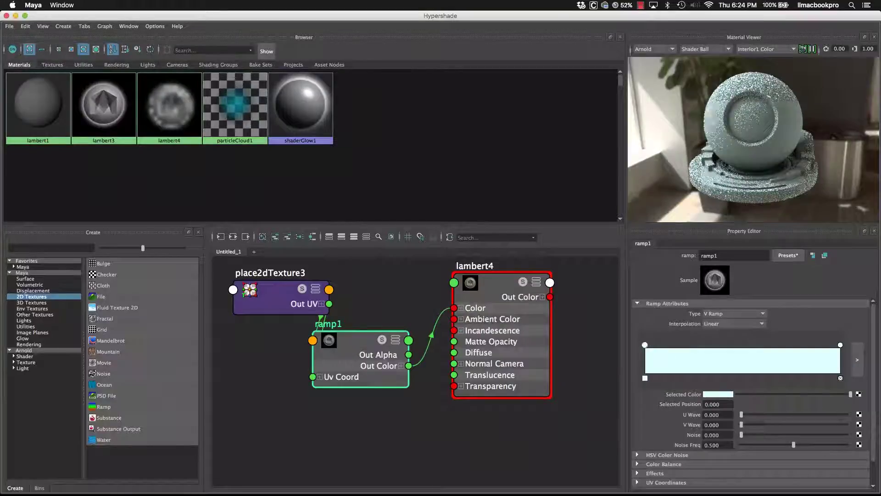
Step: Try a darker value on the ramp's 0.000 marker, and settle on magenta as its color
click(728, 395)
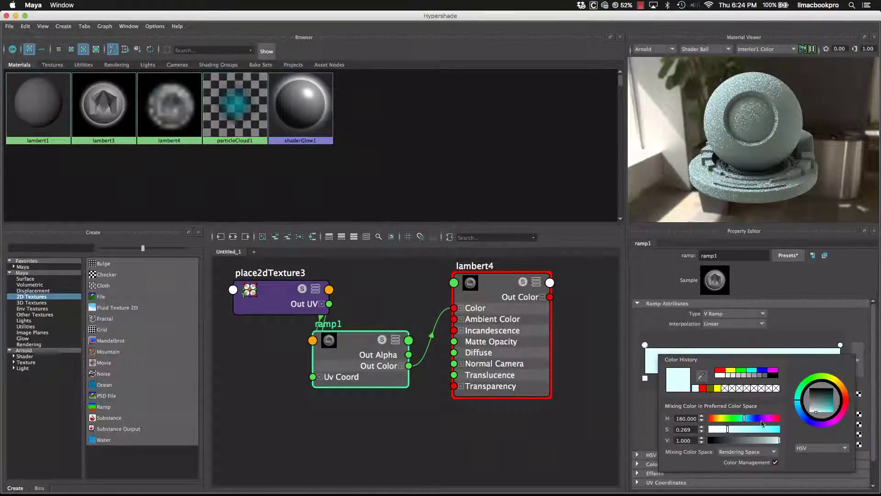
drag(739, 439, 721, 440)
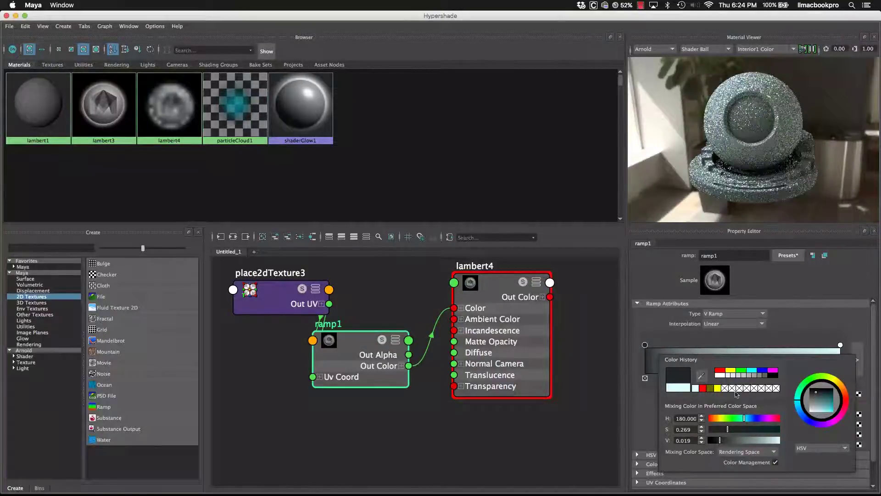
click(776, 371)
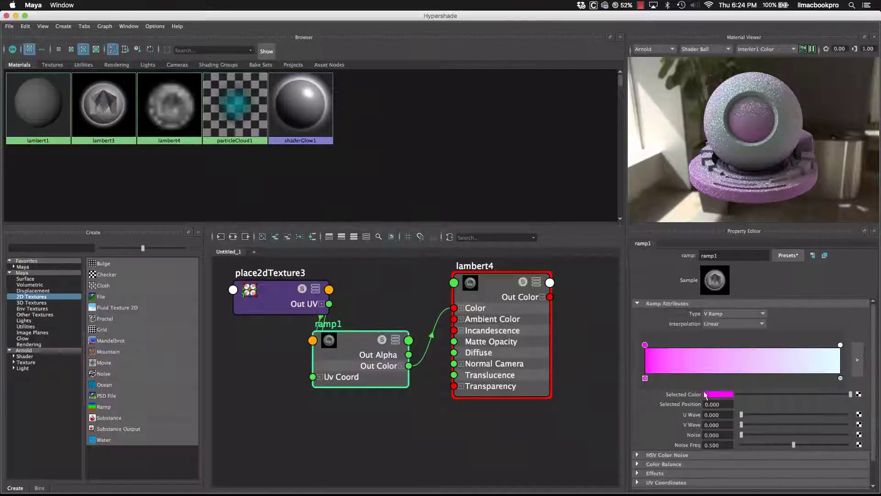
click(645, 345)
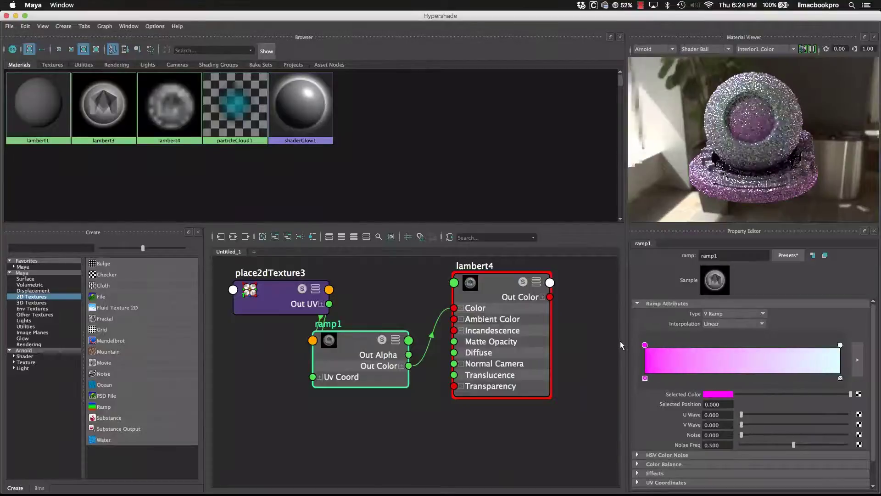
Step: Add a marker at about position 0.505 on the ramp and color it blue
click(743, 363)
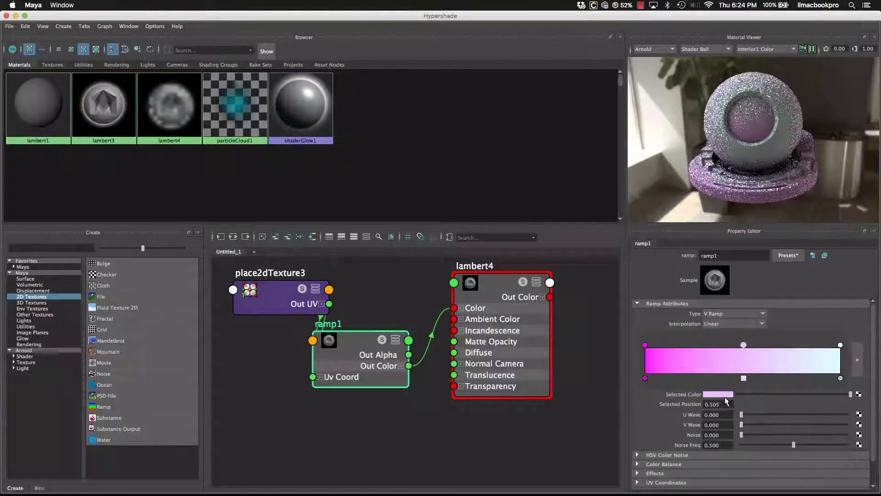
click(723, 394)
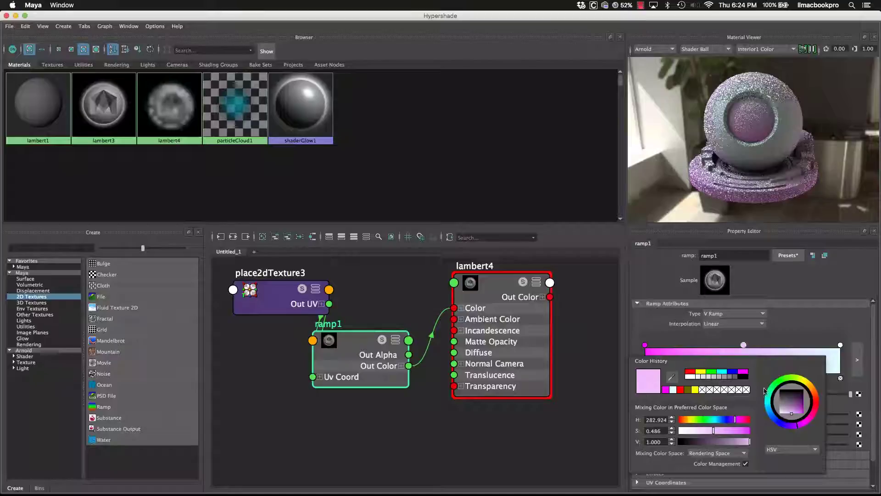
click(733, 373)
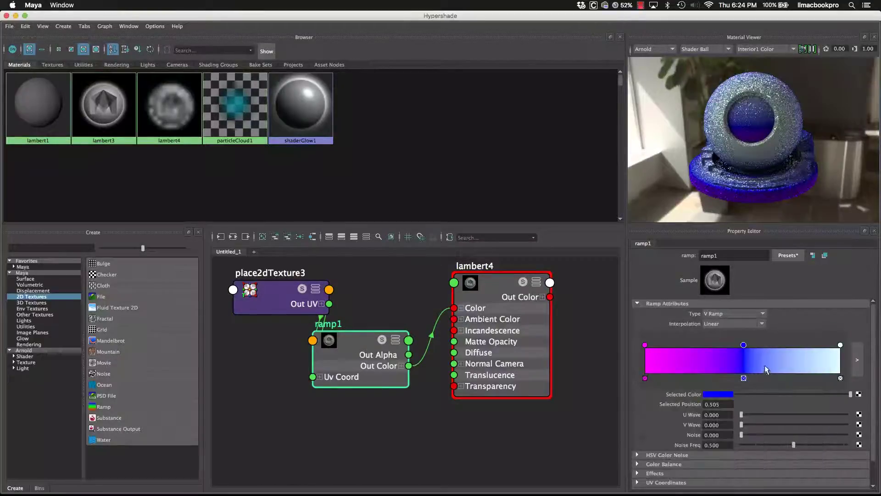
Step: Add a marker on either side of the ramp's blue marker, shift one to about 0.613, and remove both
click(769, 360)
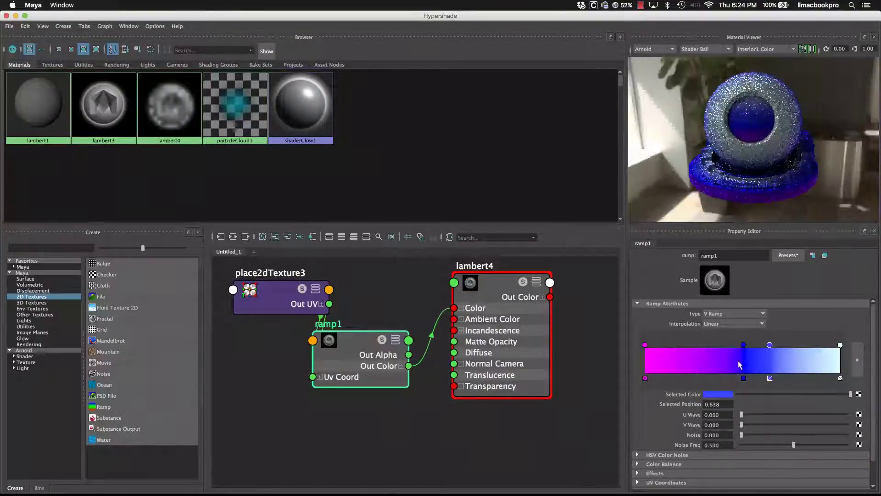
click(716, 362)
drag(770, 345, 766, 345)
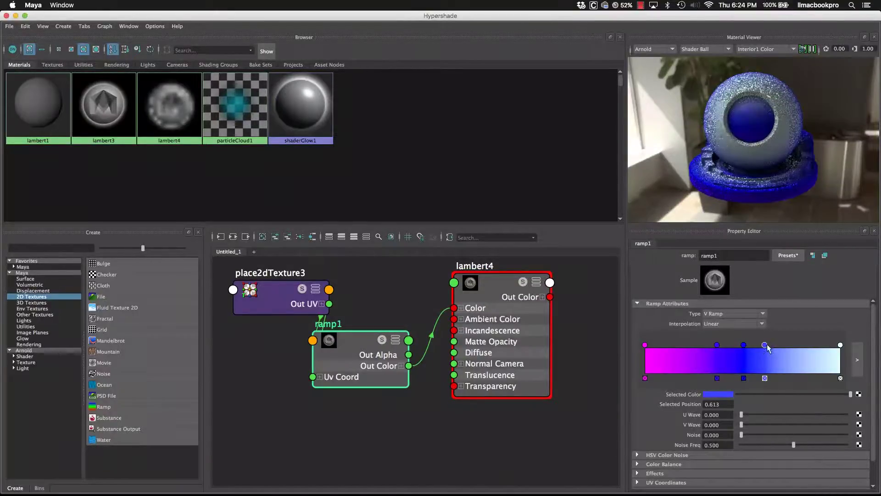
click(717, 378)
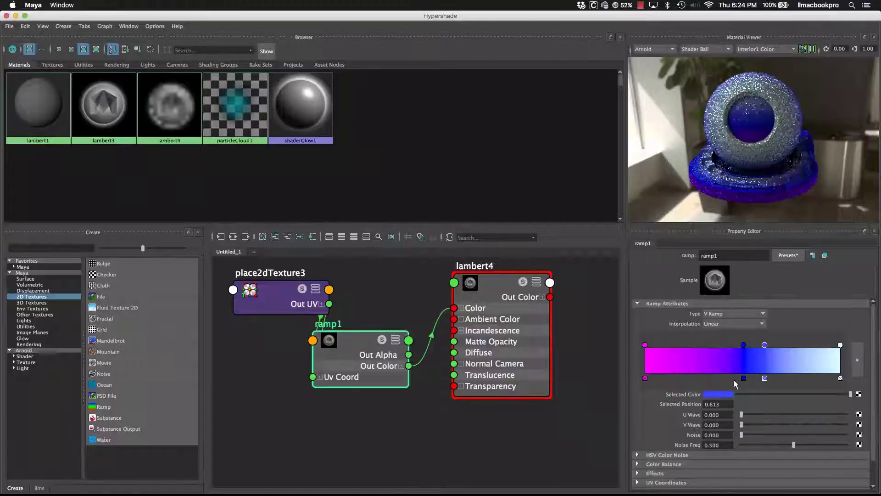
click(764, 378)
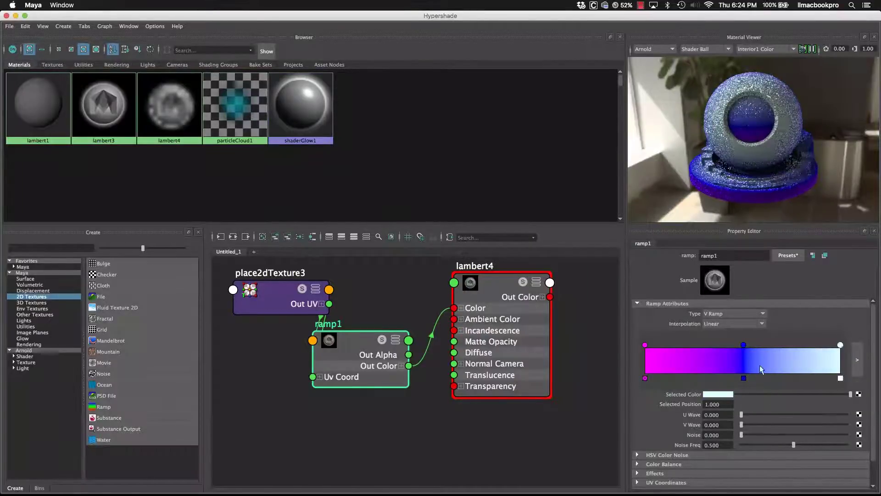
Step: Try a ramp Noise of about 0.434 with the material previewed on a Plane, and settle on a Noise of about 0.070
click(743, 345)
drag(742, 435, 787, 434)
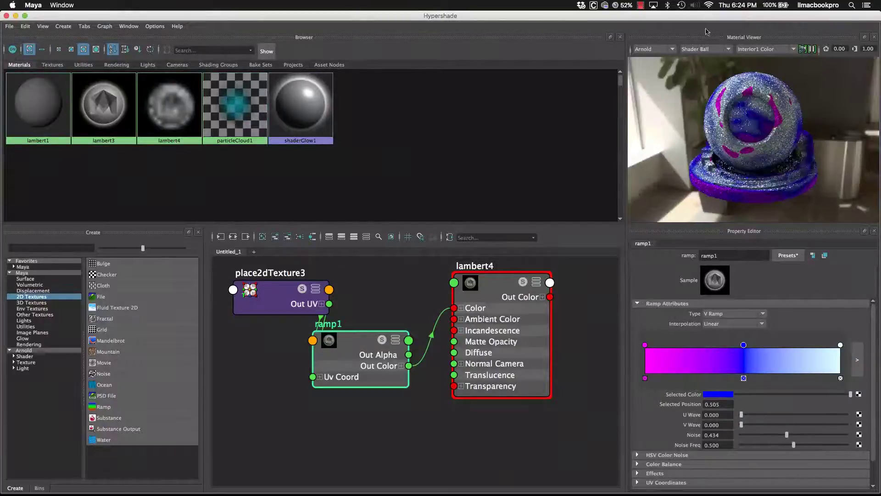
click(696, 51)
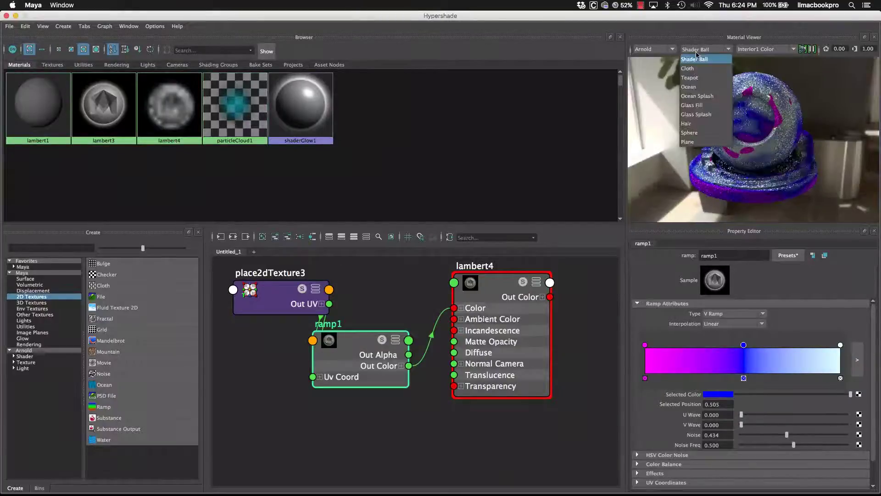
click(687, 142)
scroll(734, 157, down, 5)
scroll(755, 156, up, 2)
scroll(757, 156, up, 3)
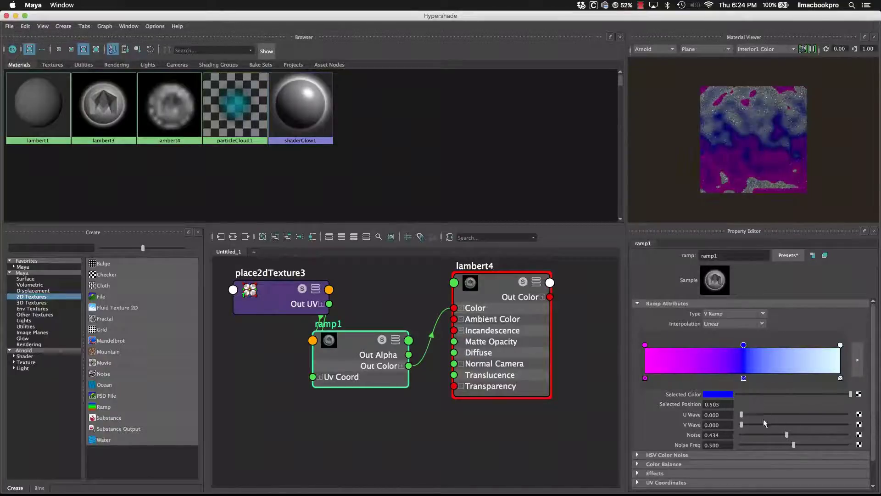
drag(783, 435, 748, 434)
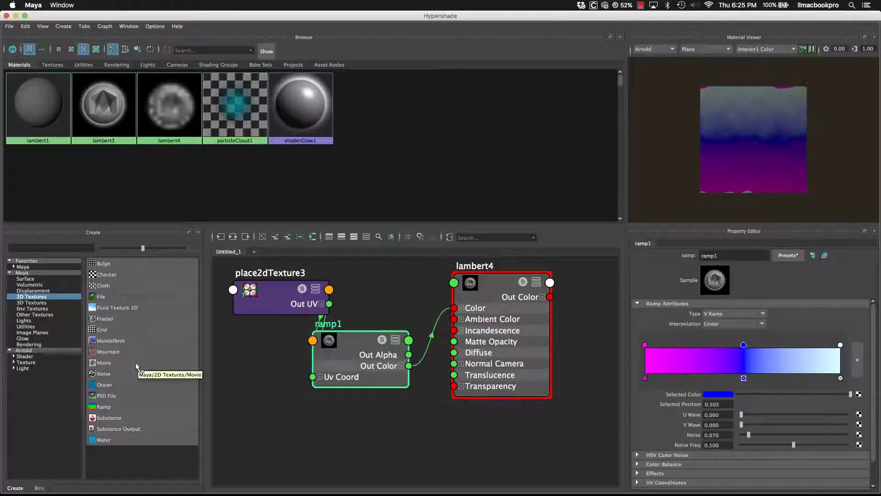
Step: Map a Checker texture to the color of the ramp's blue middle marker, frame the whole node graph, and reselect ramp1
drag(104, 406, 859, 392)
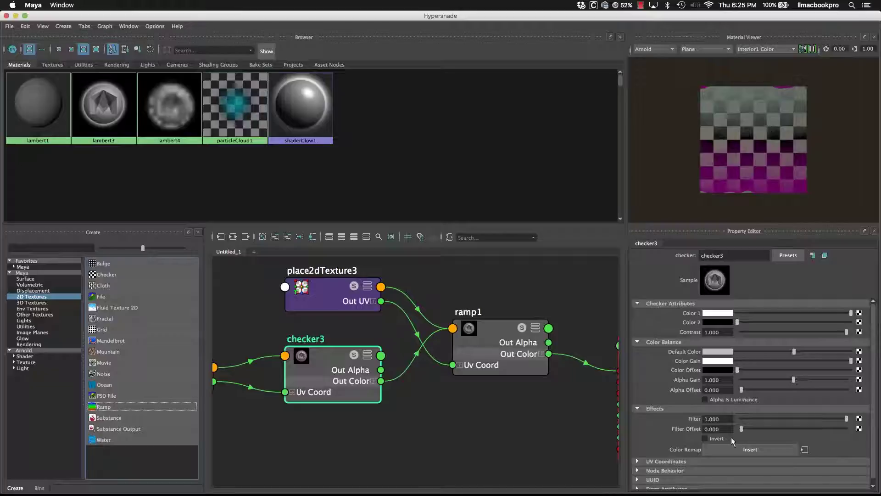
click(444, 414)
key(a)
click(509, 360)
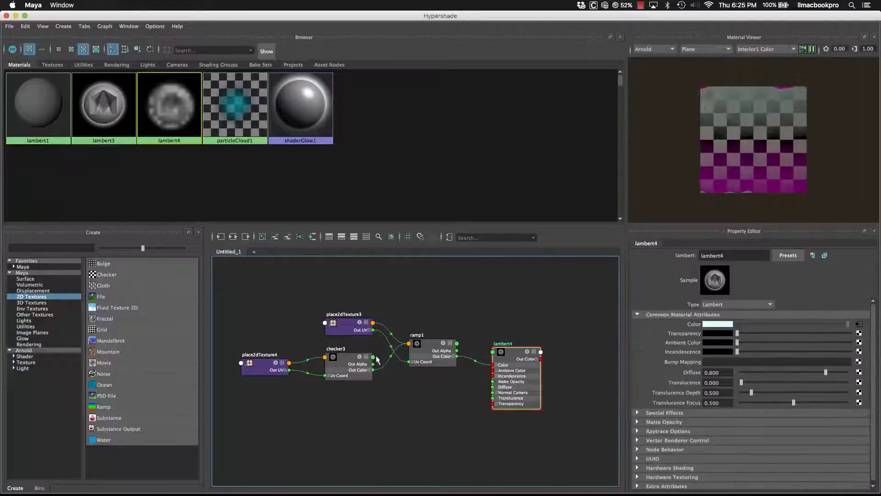
click(436, 352)
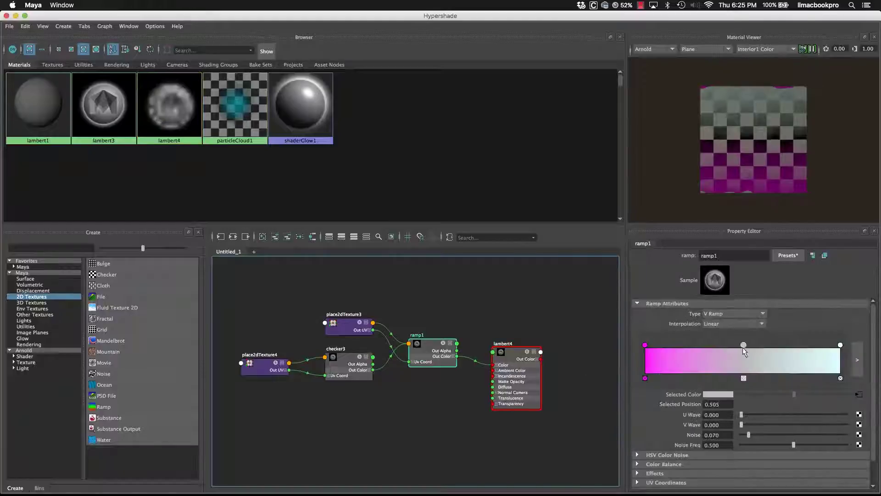
Step: Add a ramp marker on each side of the checker-mapped marker, moving them toward it, the magenta-side one to about 0.392
drag(679, 362, 720, 363)
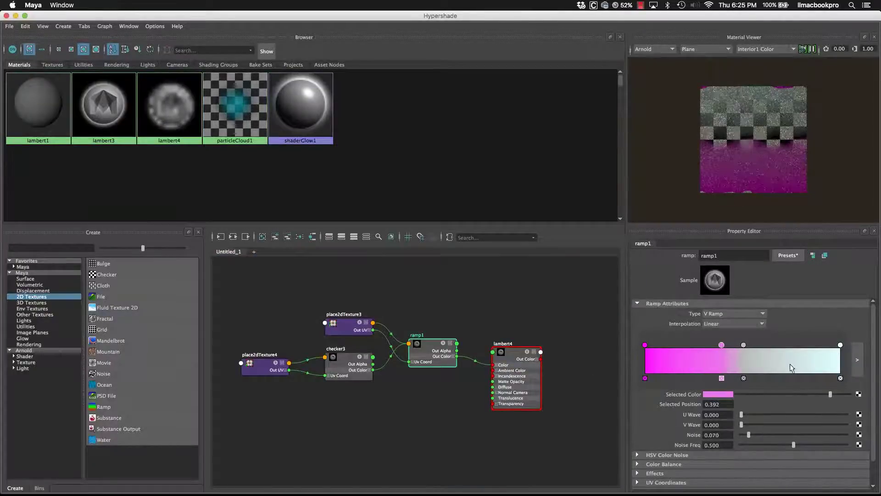
drag(795, 363, 772, 362)
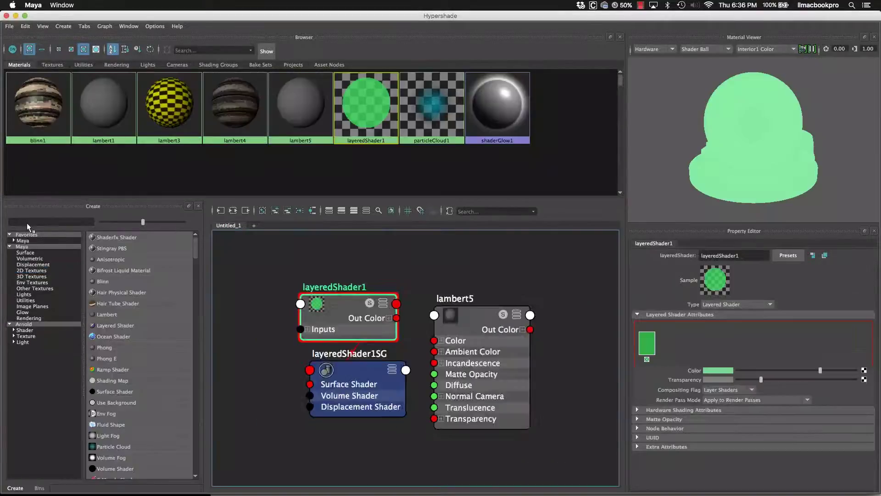
Step: Search the node types for "layer" and create a Layered Texture
click(27, 222)
text(layer)
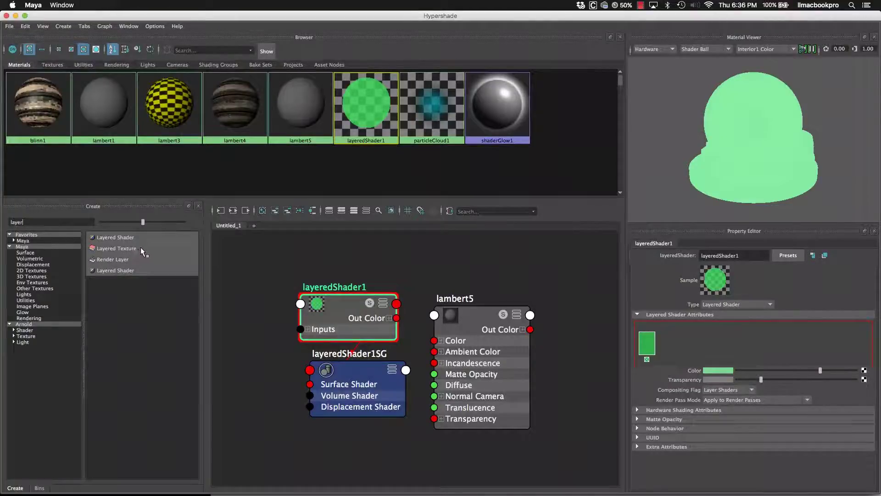
click(117, 248)
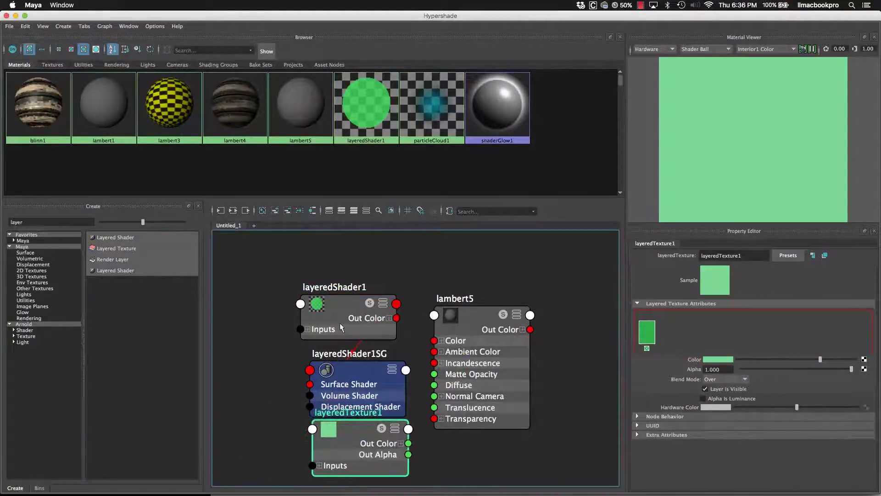
click(390, 464)
Step: Spread layeredShader1, its shading group and lambert5 apart in the graph above the new layered texture
drag(340, 322, 356, 271)
drag(353, 364, 331, 308)
click(357, 275)
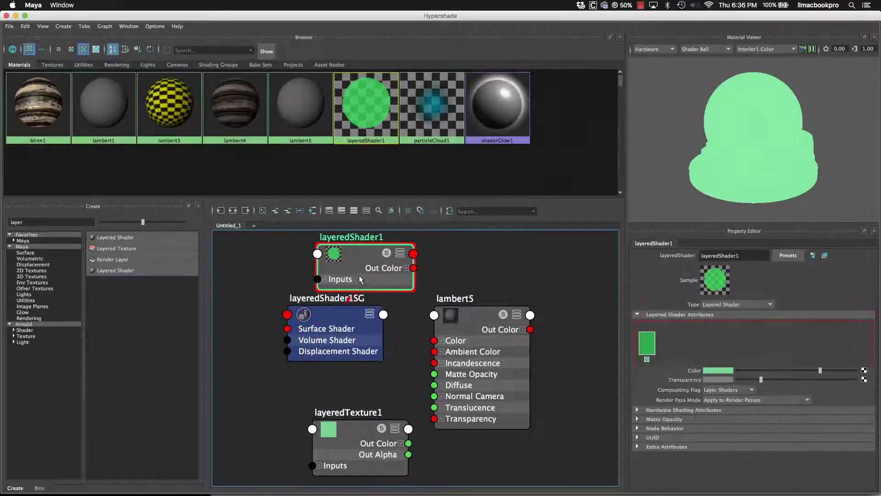
drag(505, 370, 518, 312)
click(373, 269)
drag(338, 312, 379, 331)
click(355, 276)
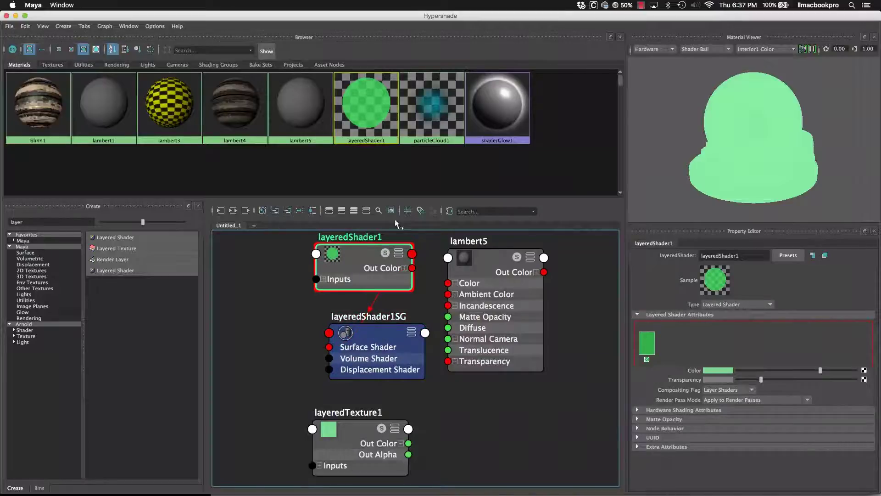
drag(365, 253, 355, 272)
middle_drag(107, 112, 389, 312)
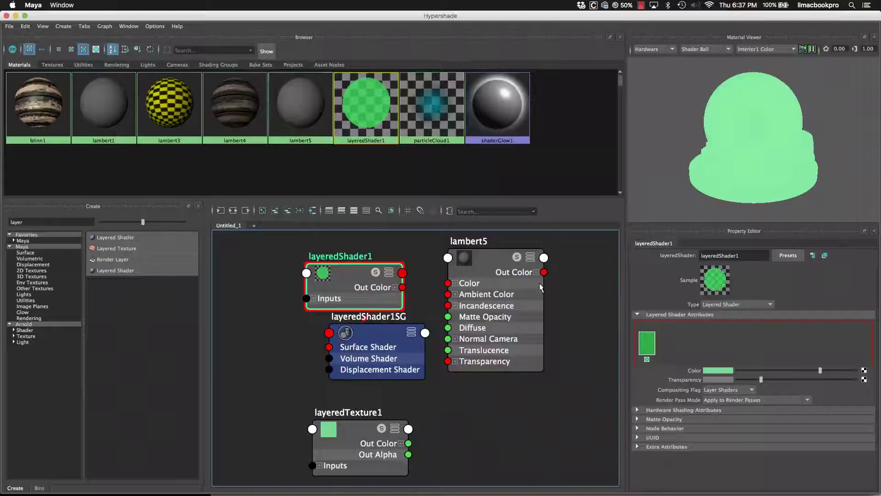
Step: Separate layeredShader1 from its shading group and delete both nodes
drag(360, 347, 331, 355)
drag(348, 302, 333, 298)
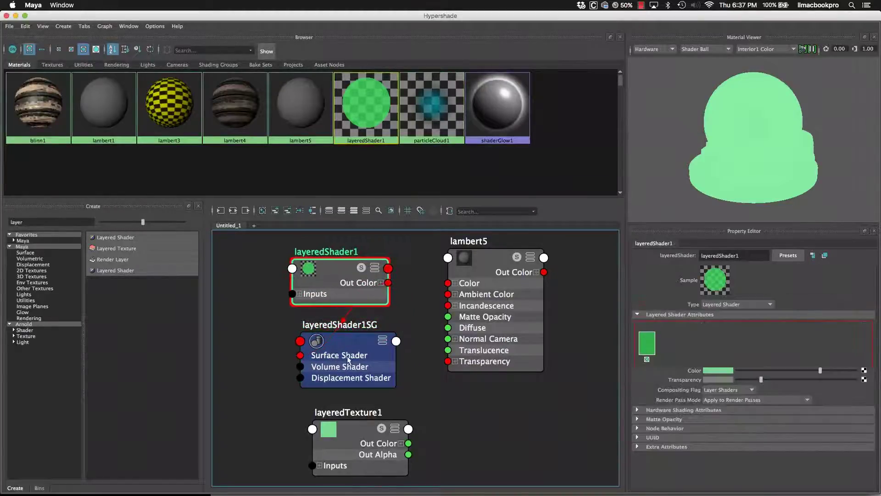
drag(346, 358, 345, 353)
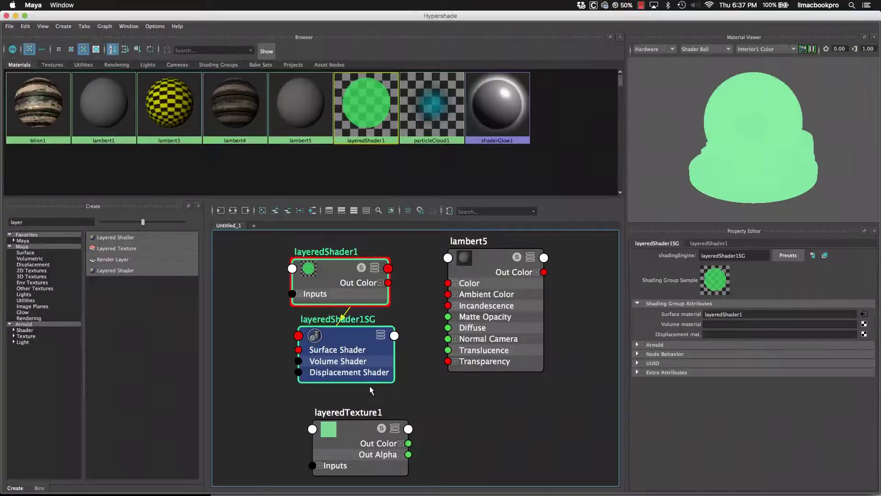
key(Delete)
Step: Place layeredTexture1 on lambert5's input side, leaving a gap between the two nodes
drag(362, 441, 351, 291)
click(483, 274)
drag(483, 275, 477, 306)
click(325, 291)
drag(325, 291, 299, 287)
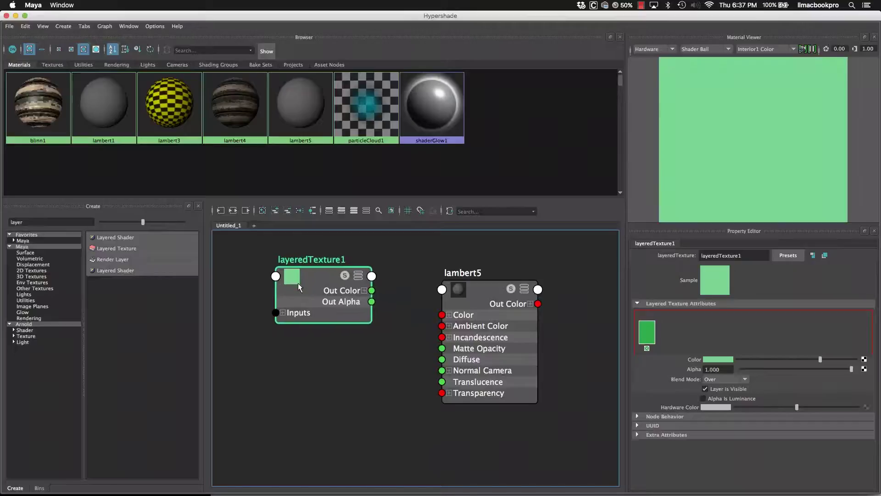
Step: Clear the node-type search and browse the Maya categories to Other Textures, where Layered Texture is found
click(21, 246)
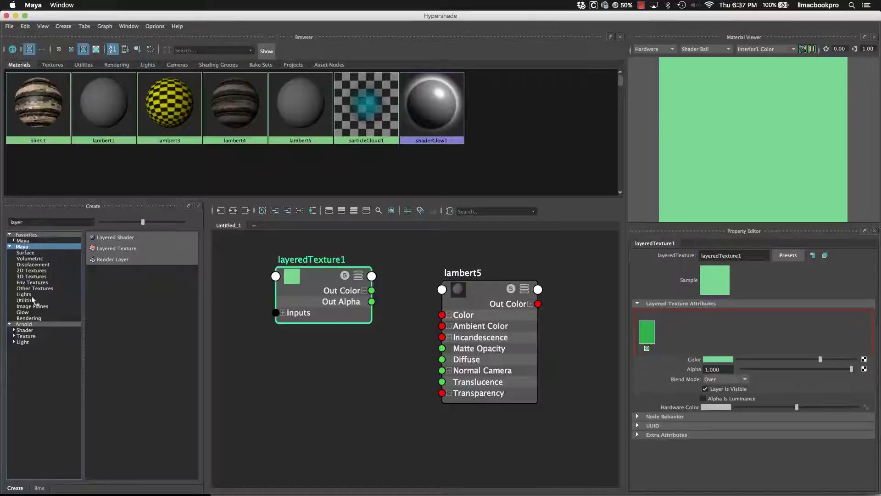
click(8, 324)
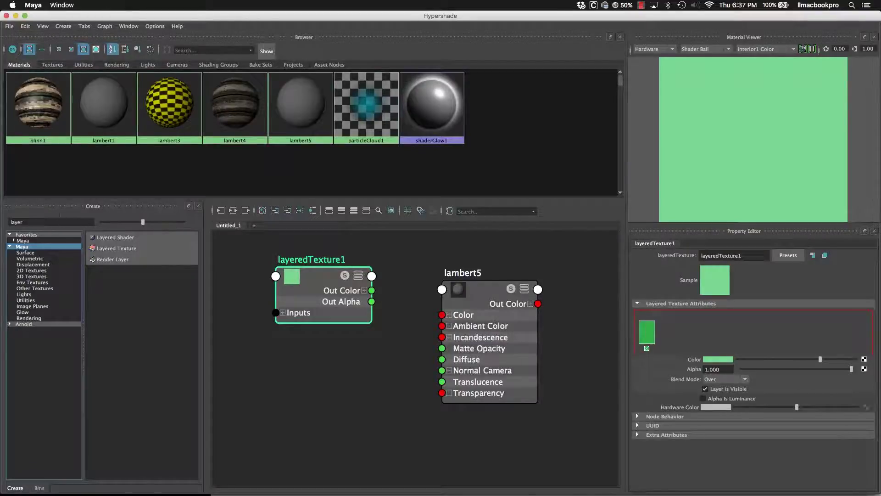
double_click(41, 222)
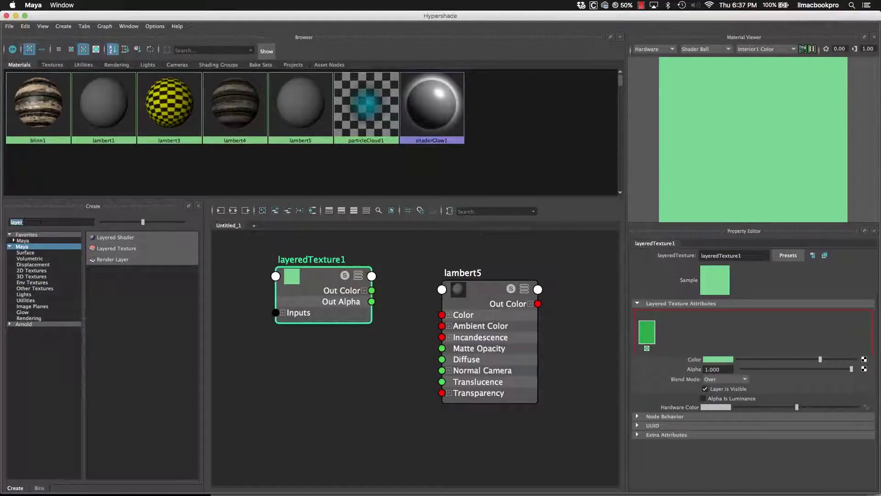
key(BackSpace)
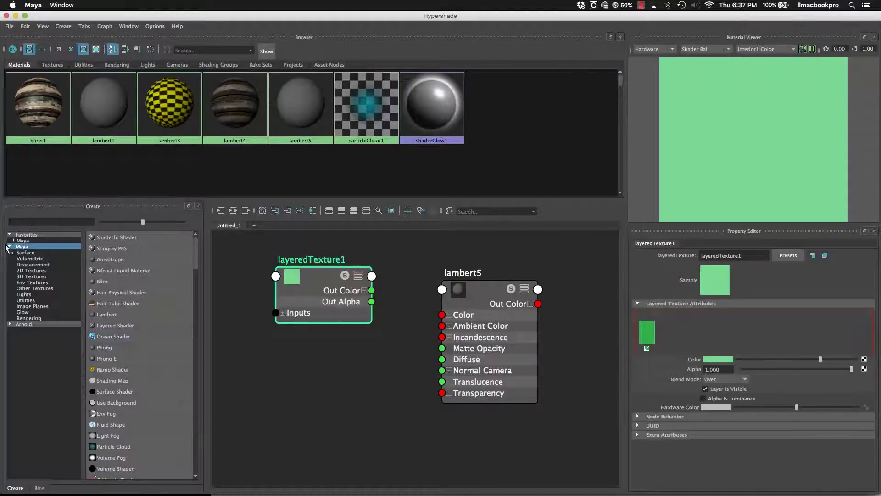
click(25, 252)
click(45, 259)
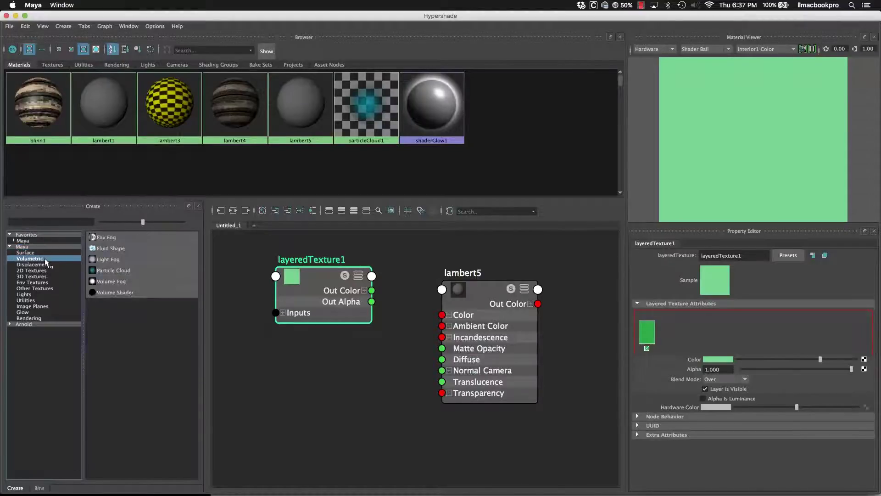
click(61, 288)
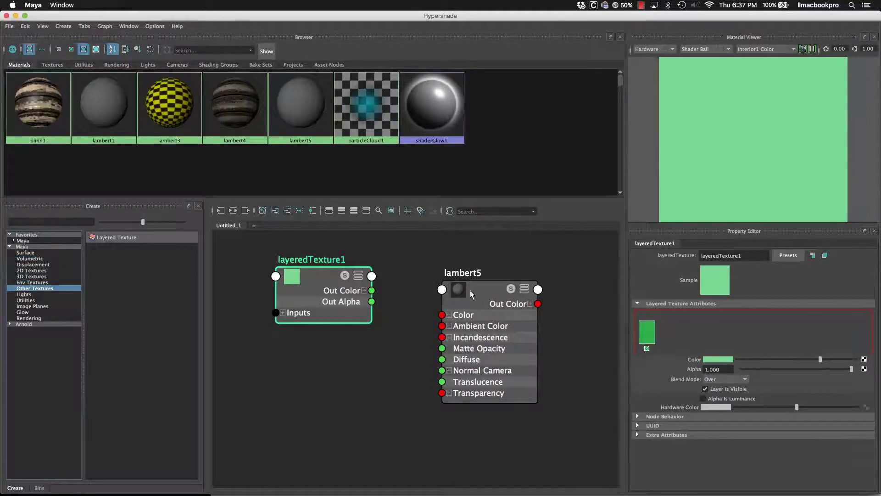
Step: Reposition lambert5 and layeredTexture1, and connect layeredTexture1's Out Color to lambert5's Color
drag(481, 299, 512, 289)
drag(332, 291, 334, 324)
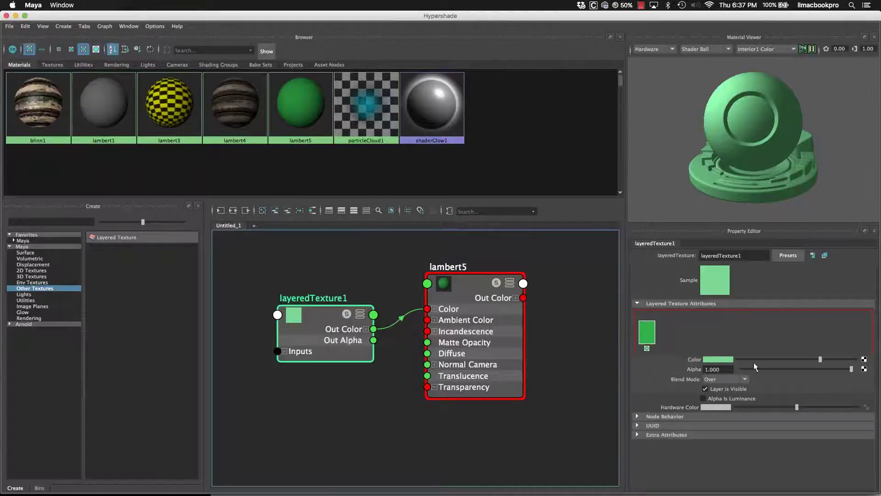
Step: Add a second layer to layeredTexture1 and set its Color to blue
click(679, 333)
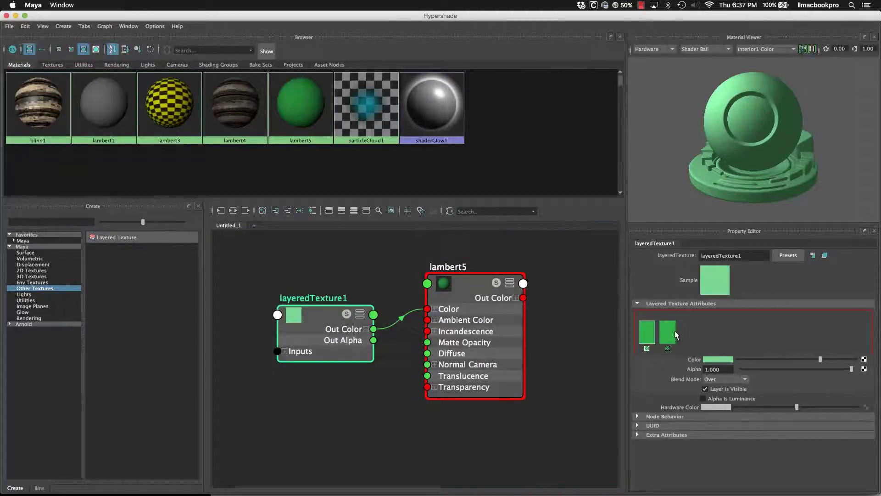
click(669, 333)
click(727, 359)
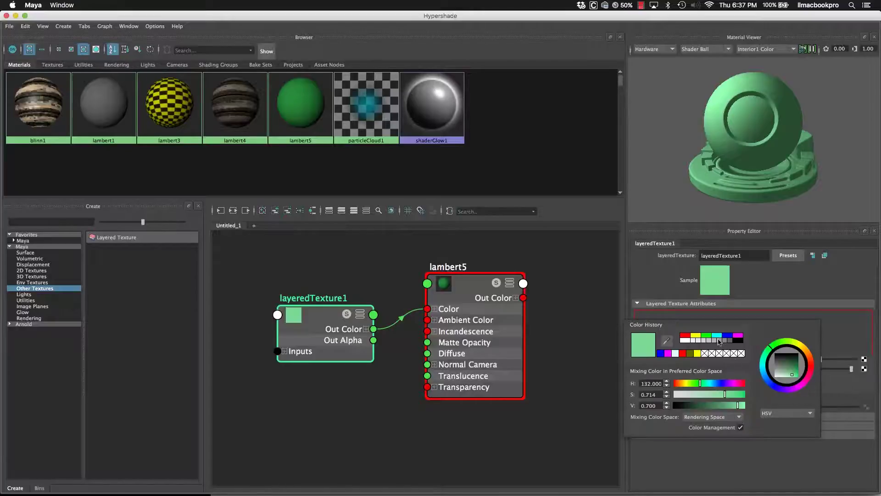
click(727, 338)
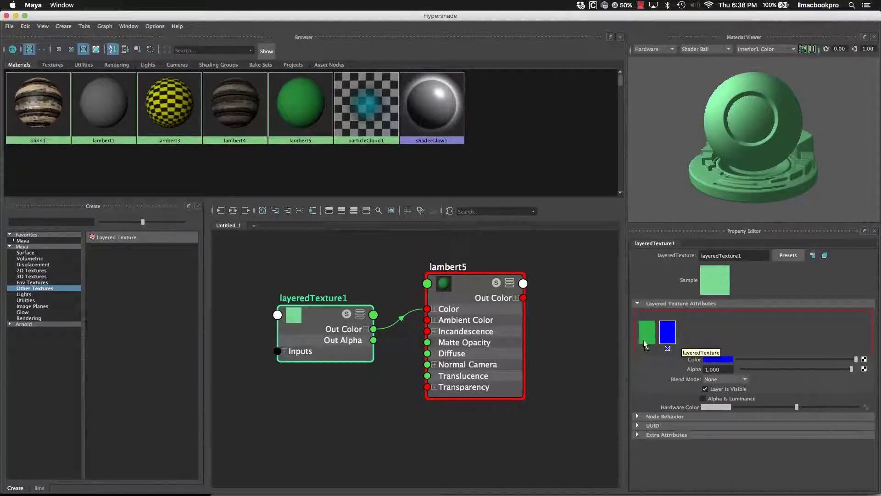
Step: Reorder the layers of layeredTexture1 so the blue layer comes before the green one
click(647, 339)
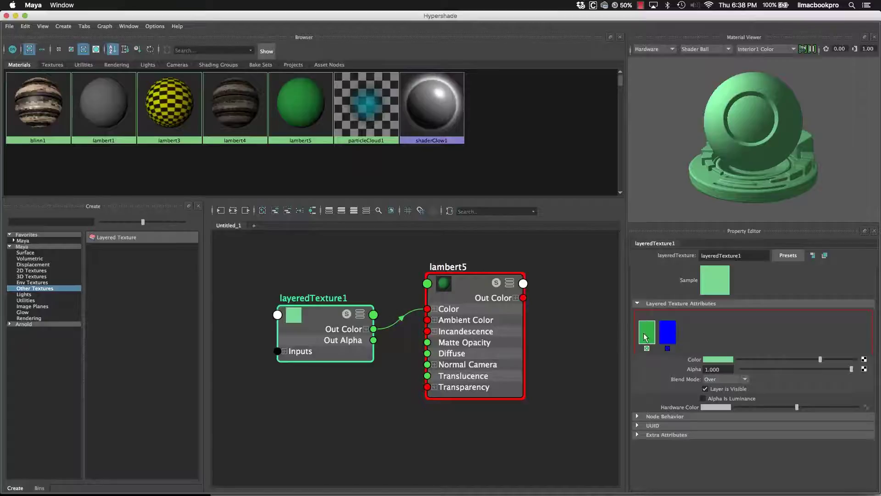
click(667, 332)
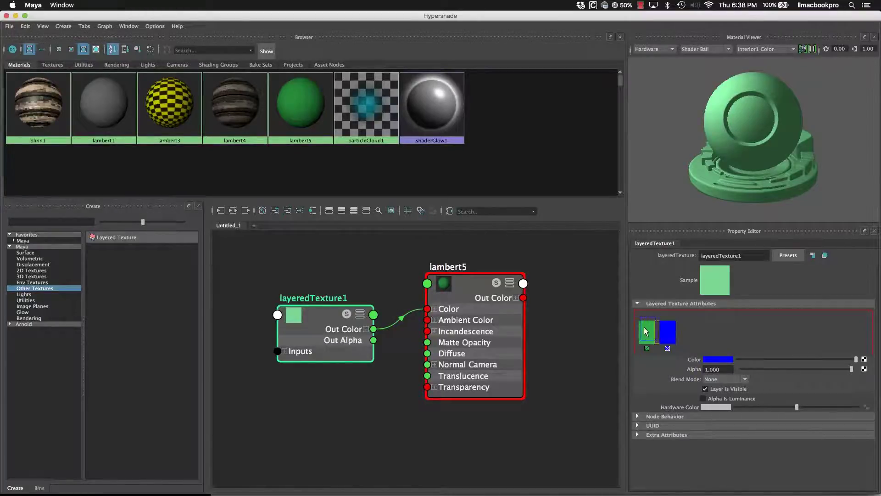
drag(635, 333, 636, 332)
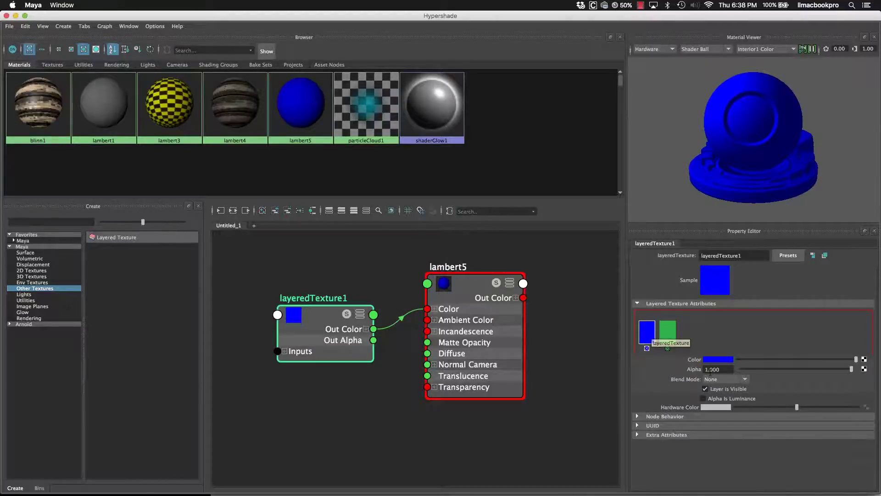
Step: Set the blue layer's Blend Mode to Over and try a lower Alpha before returning it to 1.000
drag(838, 369, 762, 369)
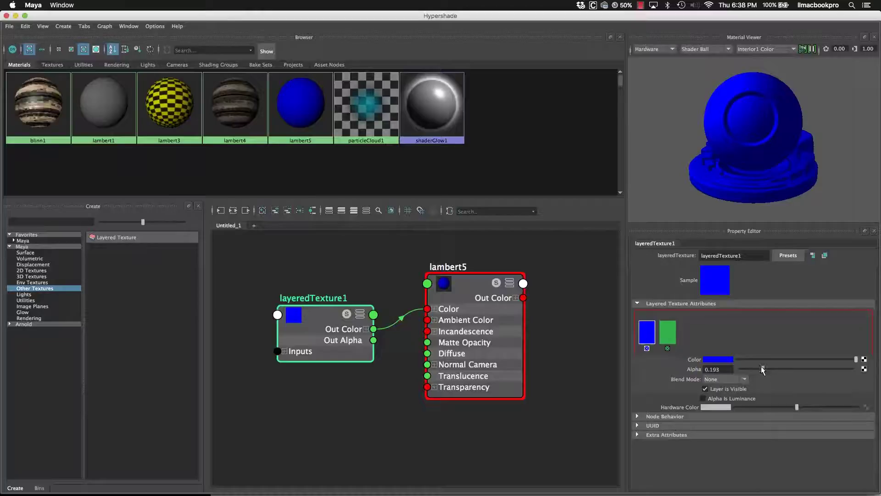
click(741, 379)
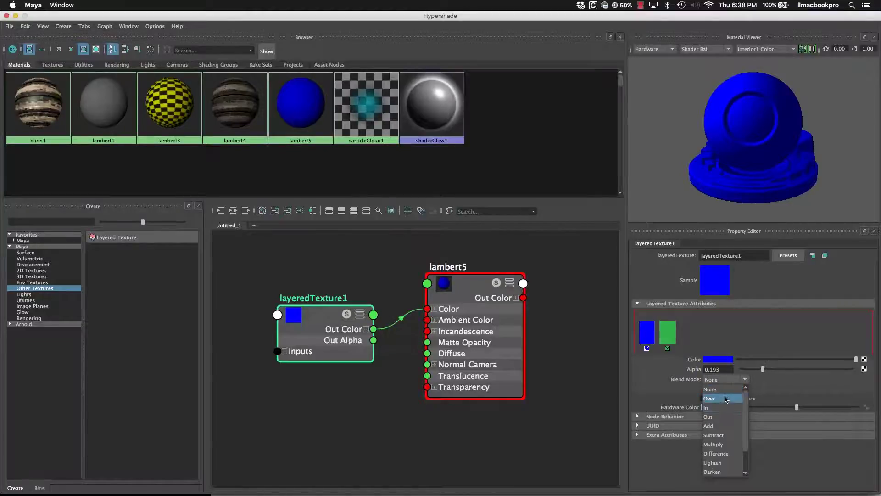
click(724, 398)
drag(763, 369, 877, 380)
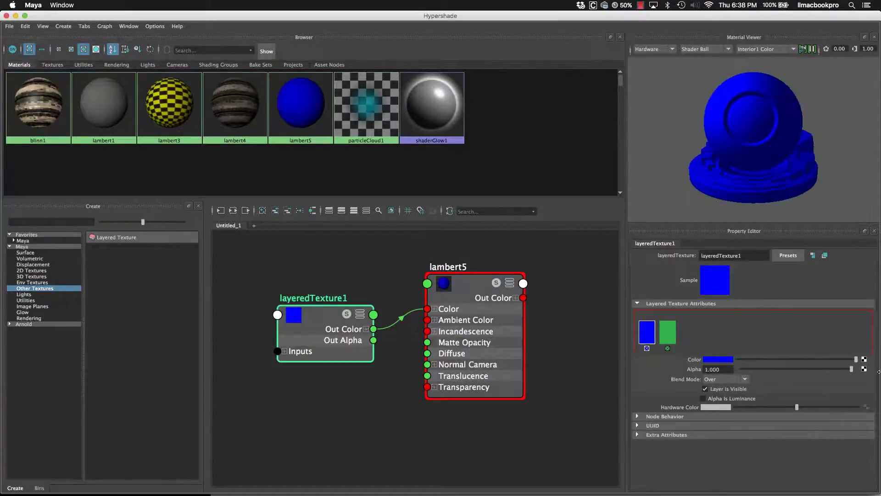
Step: Compare the green and blue layers, and map a Fractal texture to the blue layer's Color
click(670, 335)
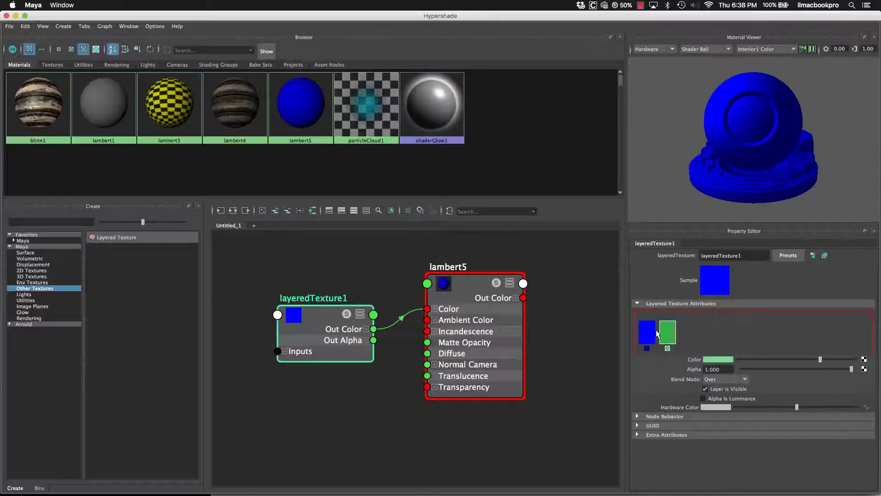
click(654, 333)
click(672, 337)
click(645, 331)
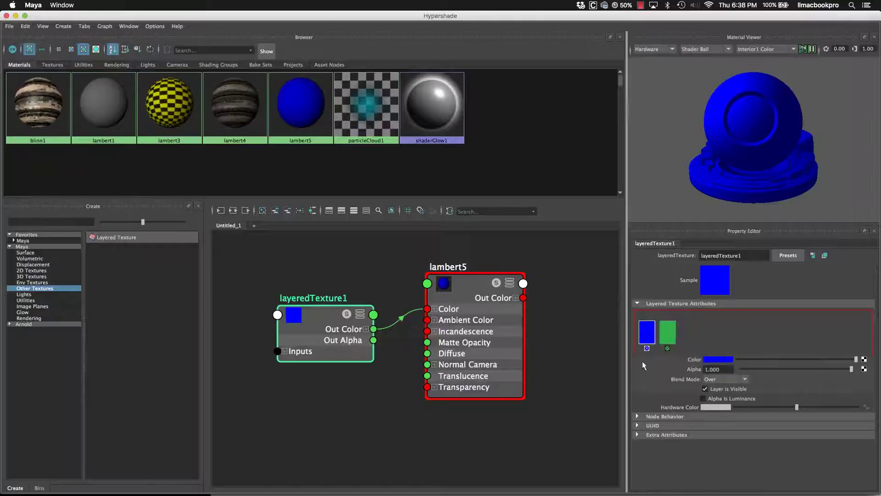
click(864, 359)
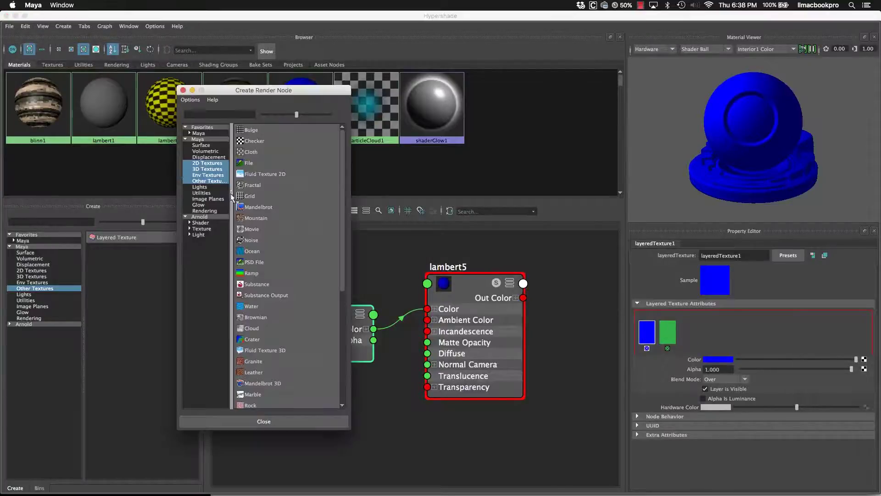
click(271, 188)
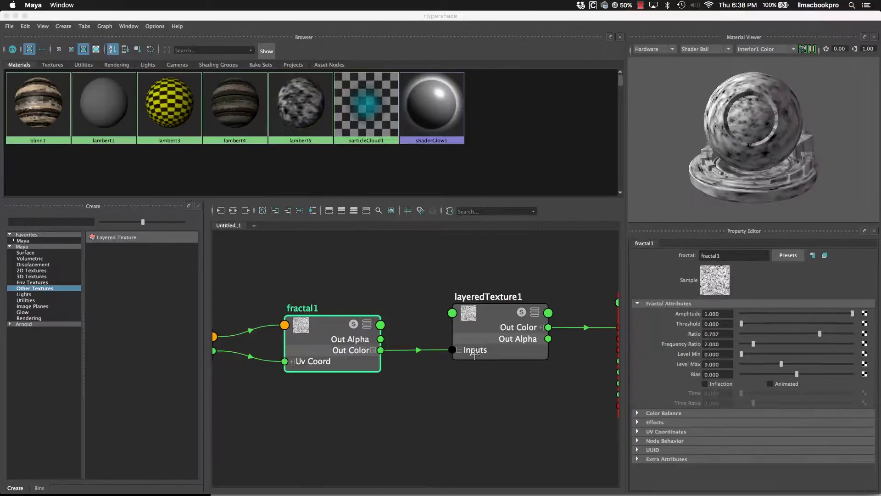
Step: Rearrange the node graph so place2dTexture5 and fractal1 sit below and ahead of layeredTexture1
click(431, 295)
click(321, 321)
drag(217, 329, 275, 383)
drag(349, 303, 359, 361)
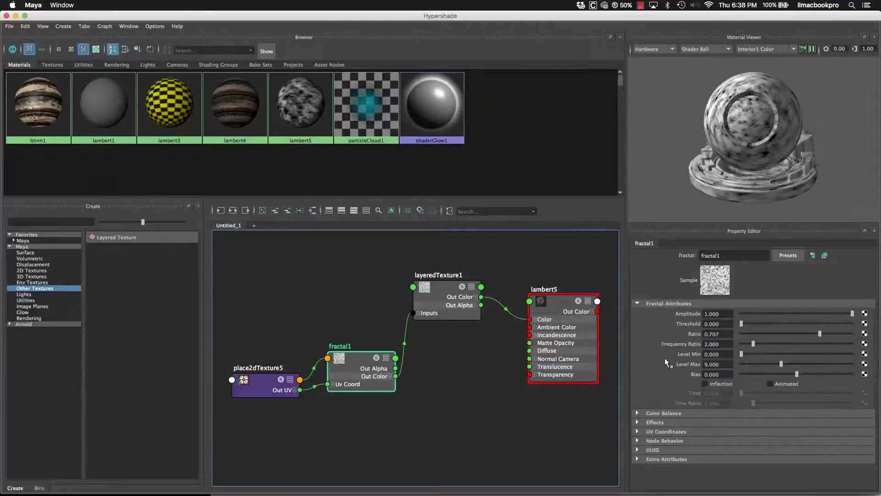
Step: Drive the Alpha of layeredTexture1's first layer with fractal1's Out Alpha, using Over as the Blend Mode
click(452, 301)
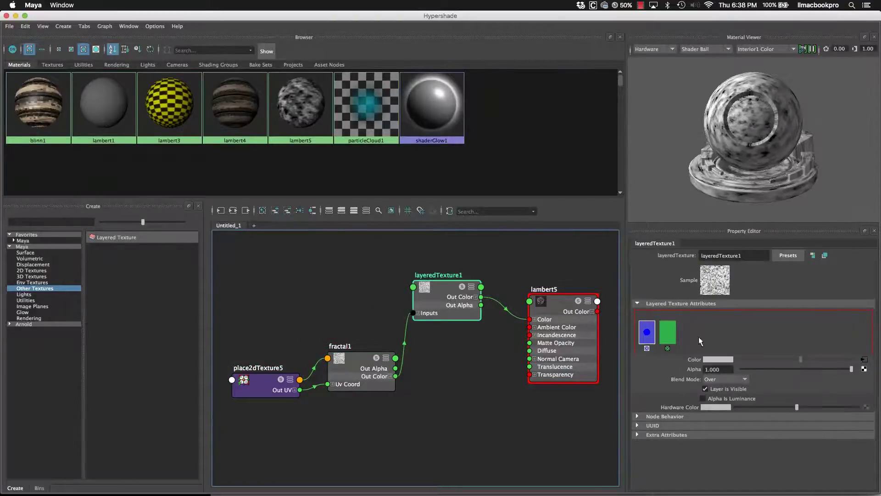
click(647, 333)
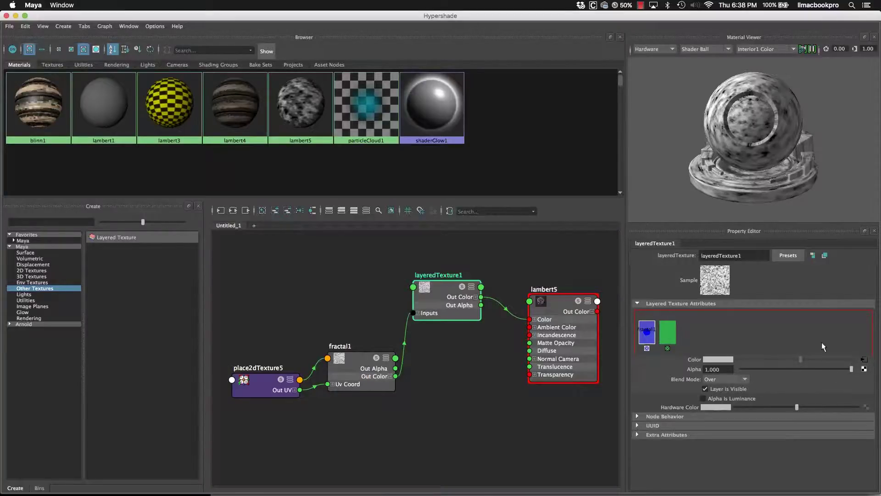
mouse_move(395, 371)
mouse_down()
mouse_move(614, 367)
mouse_move(367, 388)
mouse_move(386, 358)
mouse_up()
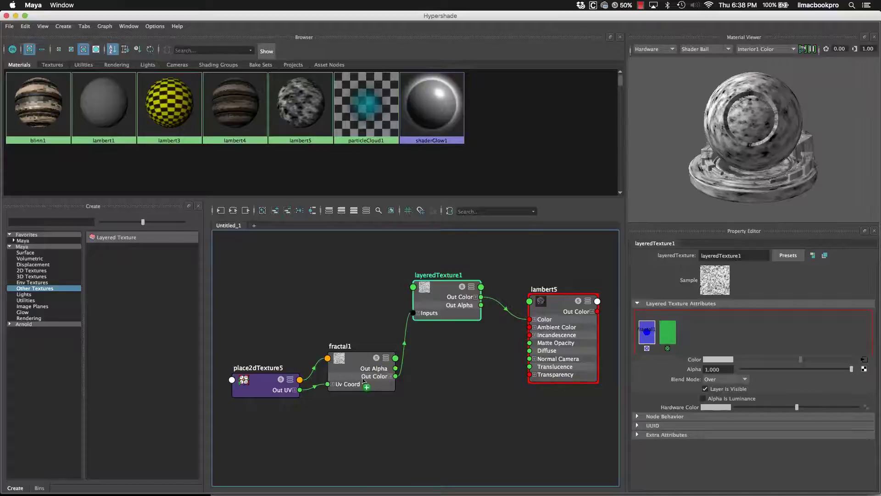
middle_drag(366, 384, 686, 370)
click(739, 380)
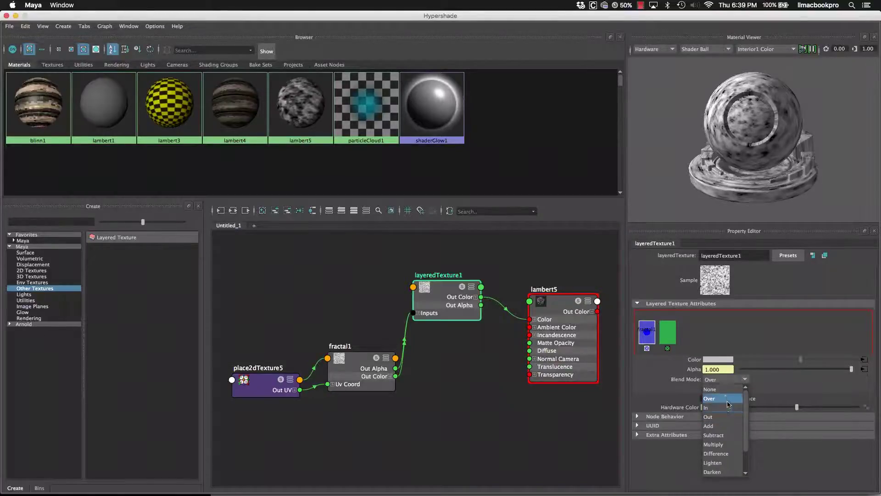
click(729, 398)
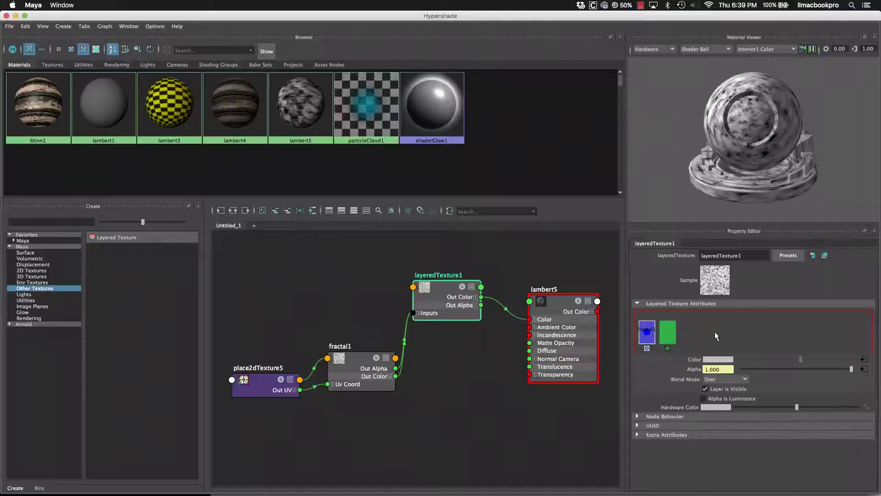
Step: Brighten the green layer's Color to its maximum, and shift the fractal1 and place2dTexture5 nodes slightly
click(667, 332)
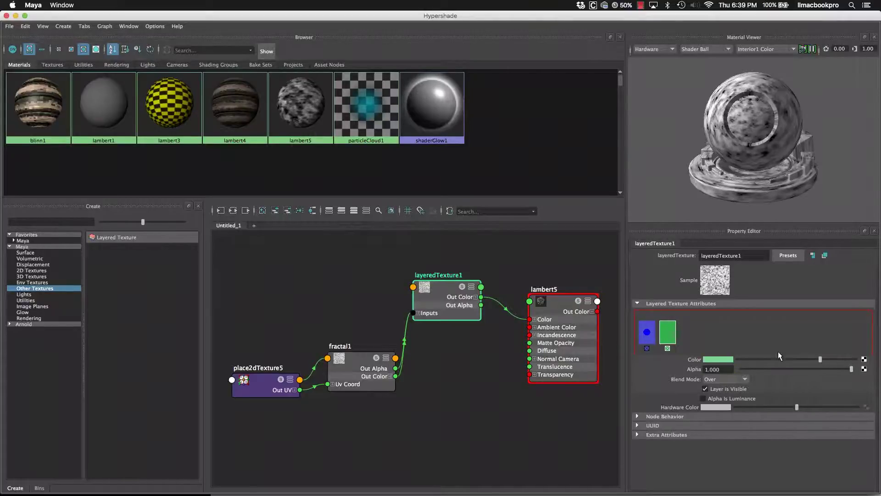
drag(820, 360, 879, 359)
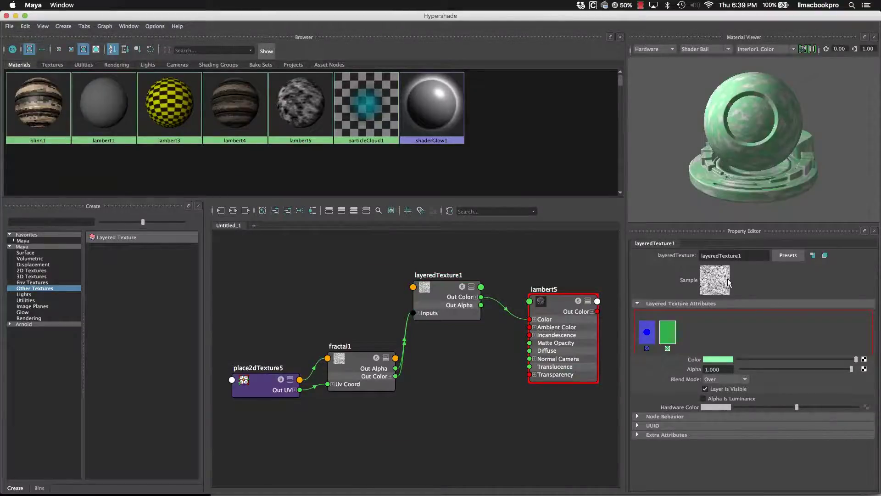
mouse_move(337, 362)
mouse_down()
mouse_move(341, 341)
mouse_move(346, 359)
mouse_up()
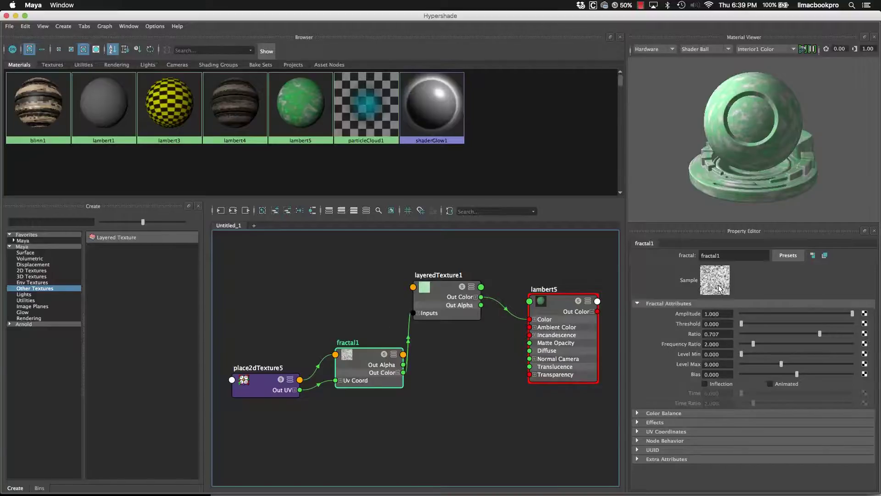
drag(257, 378, 254, 356)
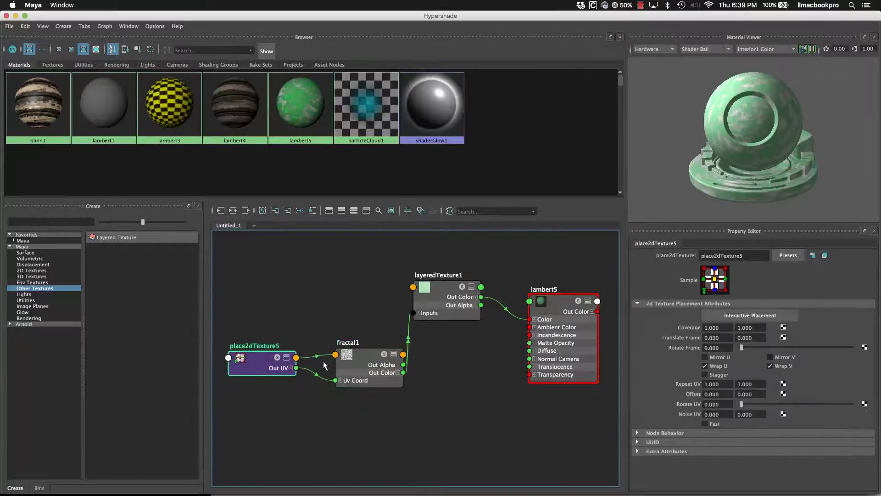
Step: Set fractal1's Threshold to 0.188, Ratio to 0.688, Frequency Ratio to 1.712, Level Max to 8.333 and Bias to 0.642
click(360, 363)
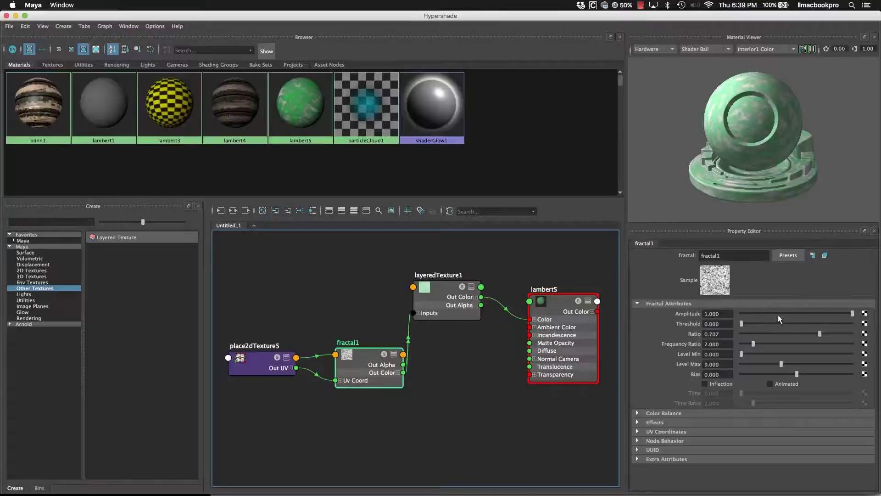
drag(745, 324, 761, 323)
drag(813, 332, 764, 336)
drag(838, 337, 810, 336)
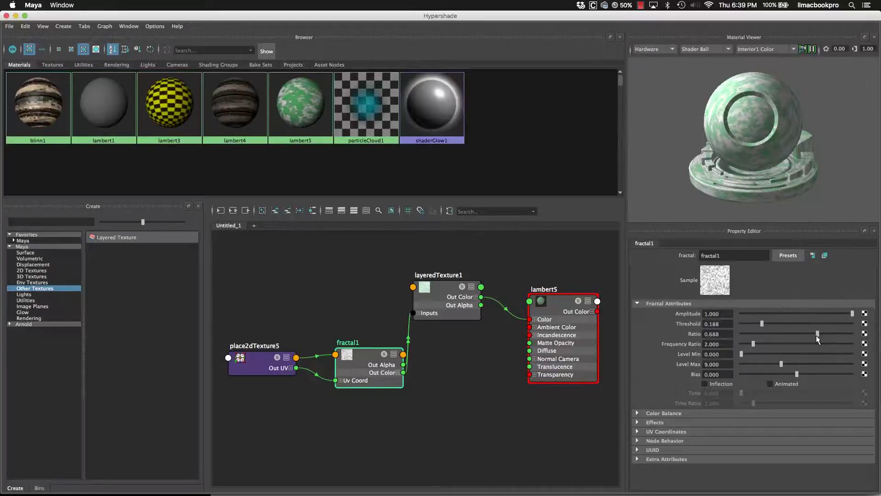
drag(753, 344, 832, 374)
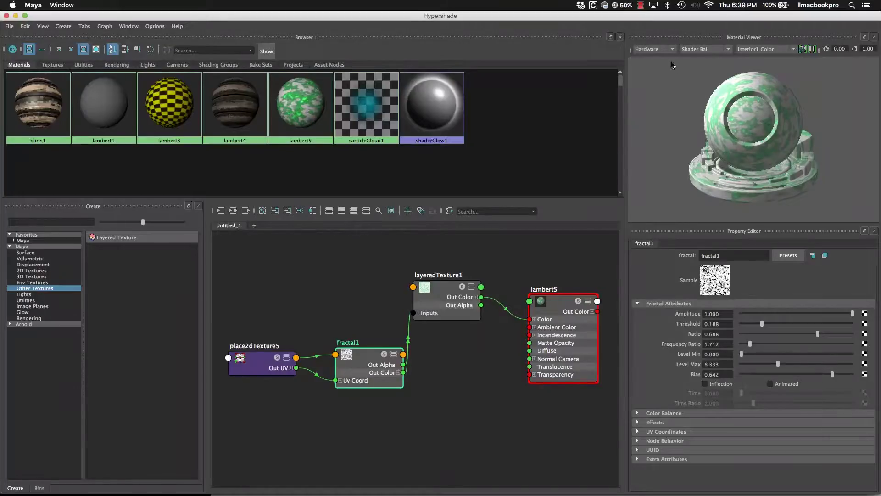
Step: Change the Material Viewer's preview geometry to Sphere
click(663, 49)
click(695, 50)
click(695, 50)
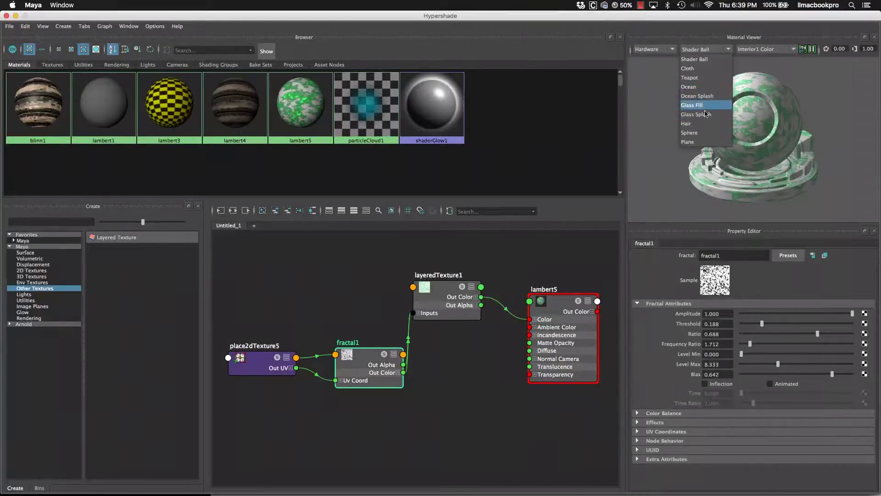
click(702, 133)
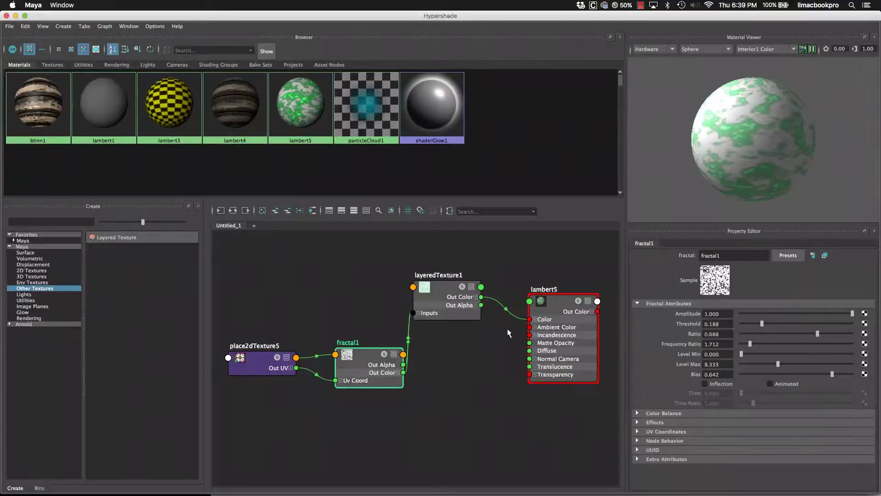
Step: Expand fractal1's Color Balance attributes
click(362, 359)
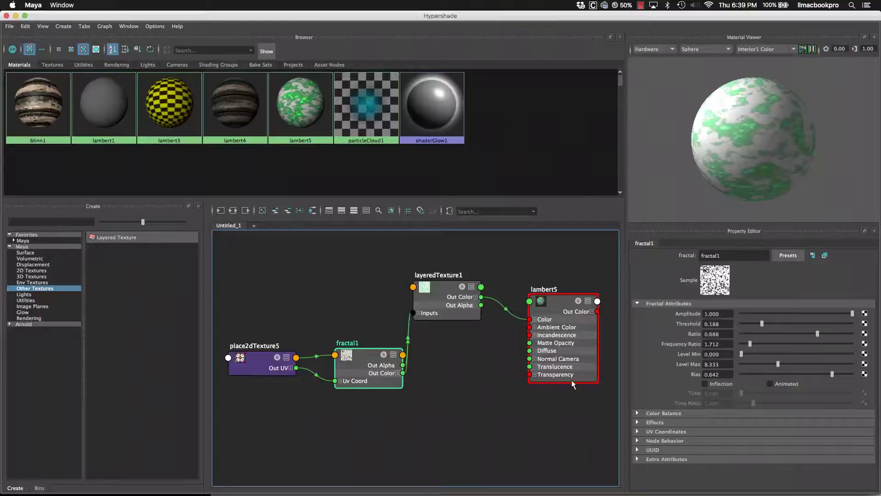
click(653, 413)
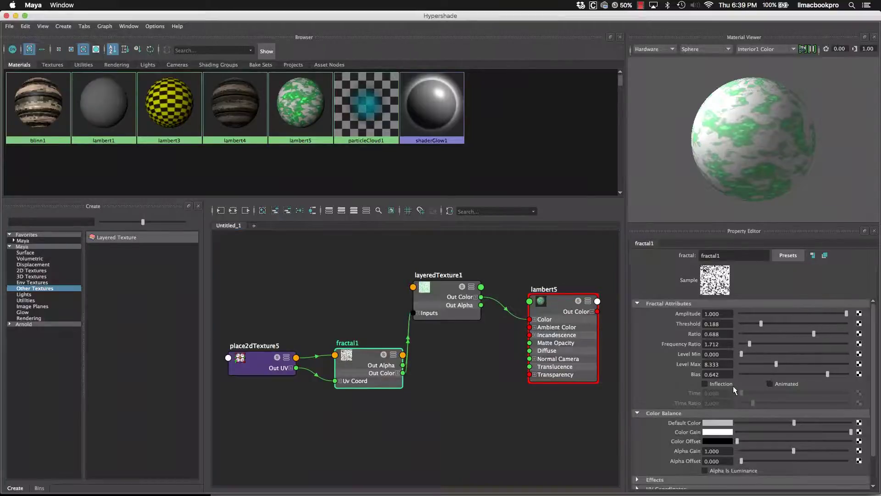
scroll(734, 394, down, 1)
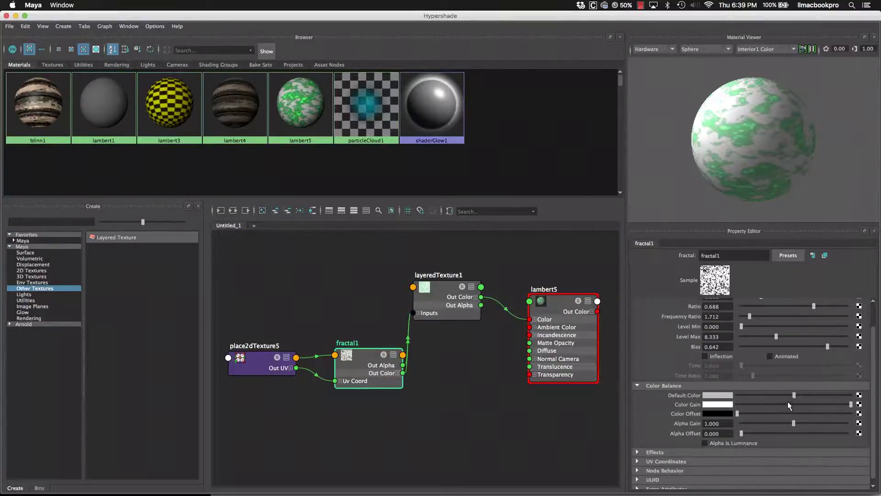
drag(850, 404, 869, 418)
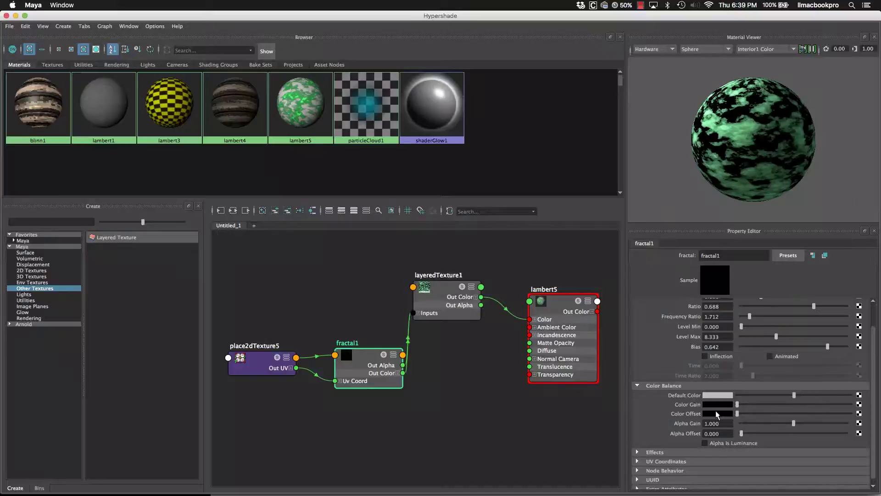
key(z)
key(shift+z)
Step: Map a Ramp texture to fractal1's Color Gain and add a color stop to the ramp at position 0.829
click(859, 405)
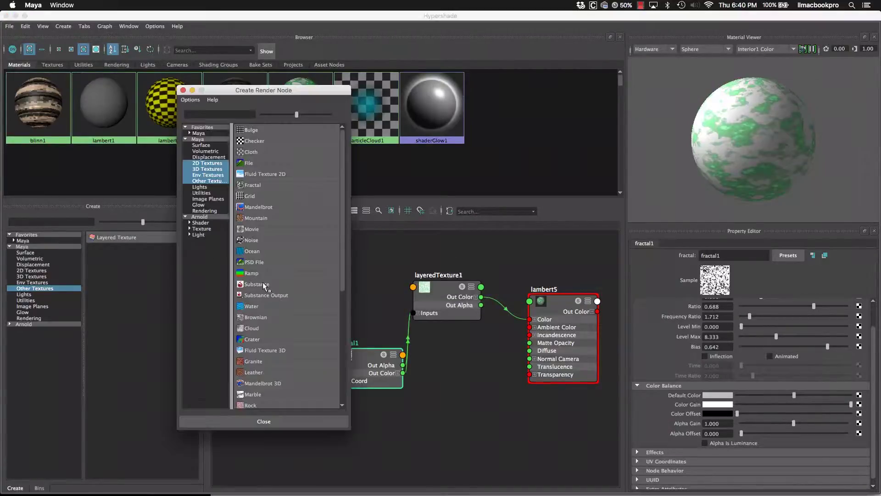
click(287, 274)
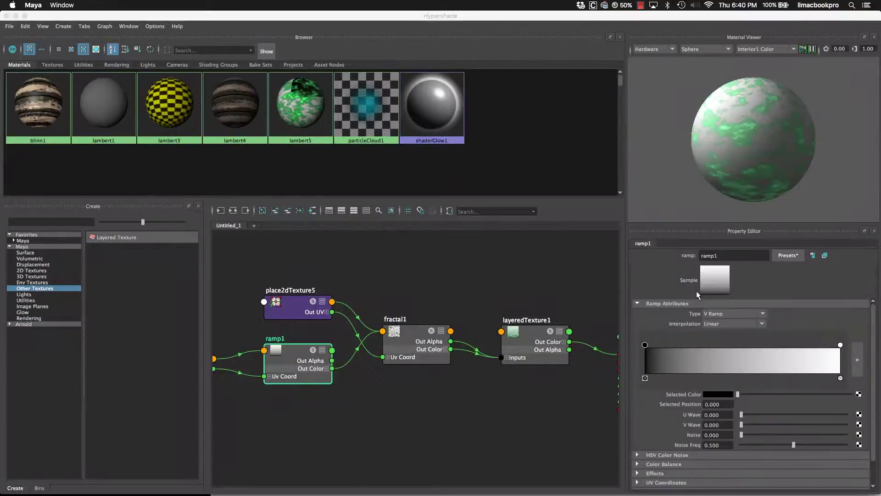
click(807, 360)
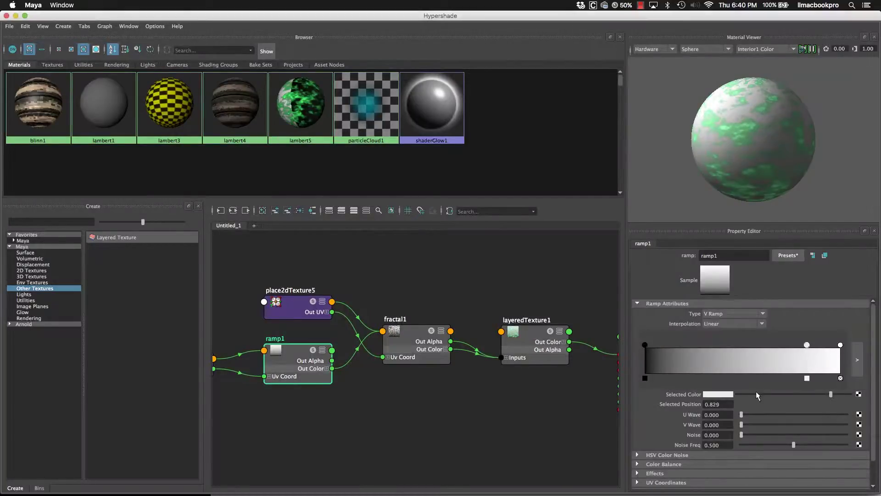
Step: Color the ramp stop at position 0.829 pure blue and move it to position 0.674
click(730, 395)
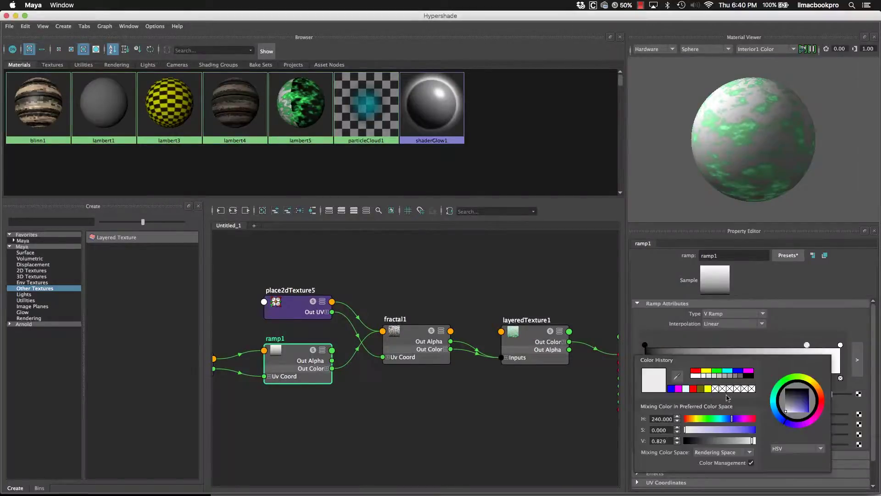
click(737, 370)
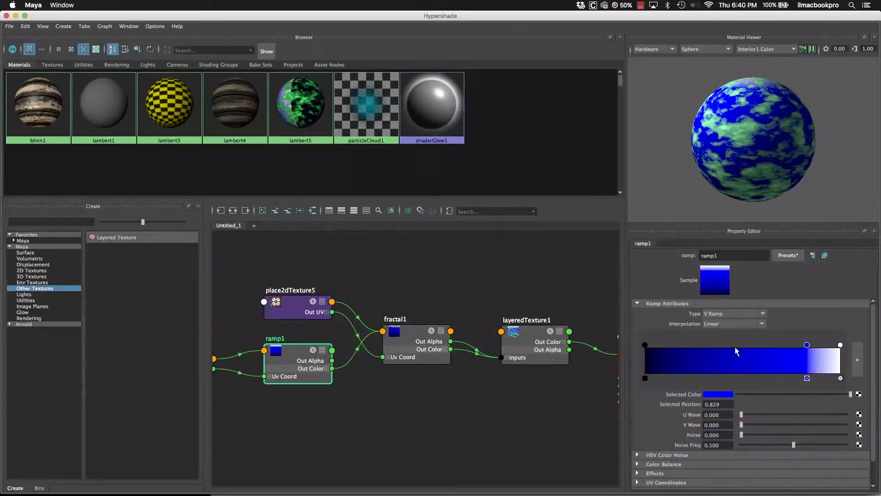
drag(806, 345, 778, 346)
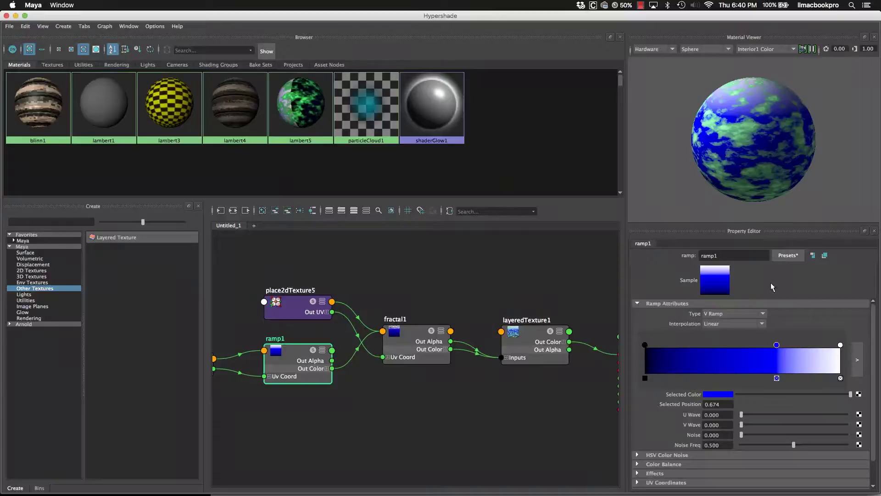
Step: Add a lighter blue stop between the ramp's blue and white stops, and replace the black starting stop with a near-white one at position 0.035
mouse_move(796, 356)
mouse_down()
mouse_move(826, 362)
mouse_move(805, 362)
mouse_up()
click(829, 362)
click(652, 360)
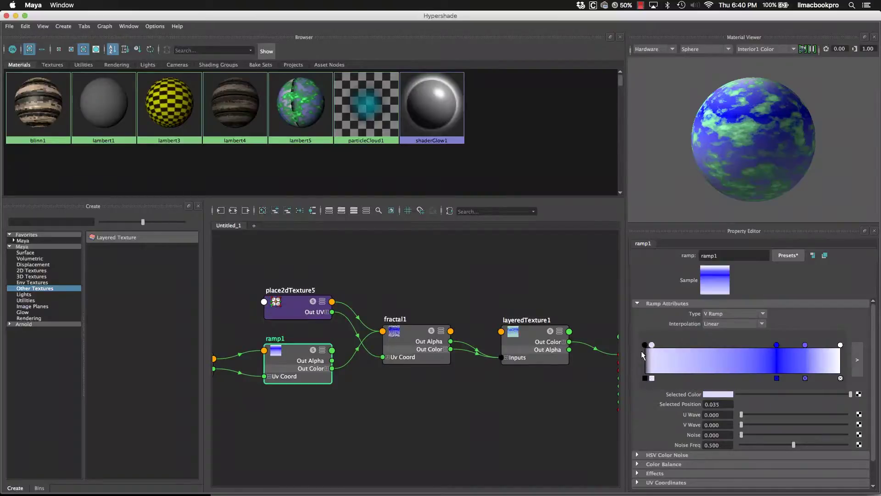
click(644, 378)
Step: Shape ramp1's gradient with a light blue stop near the near-white start, a blue stop before the middle, and another blue stop at position 0.725
click(658, 362)
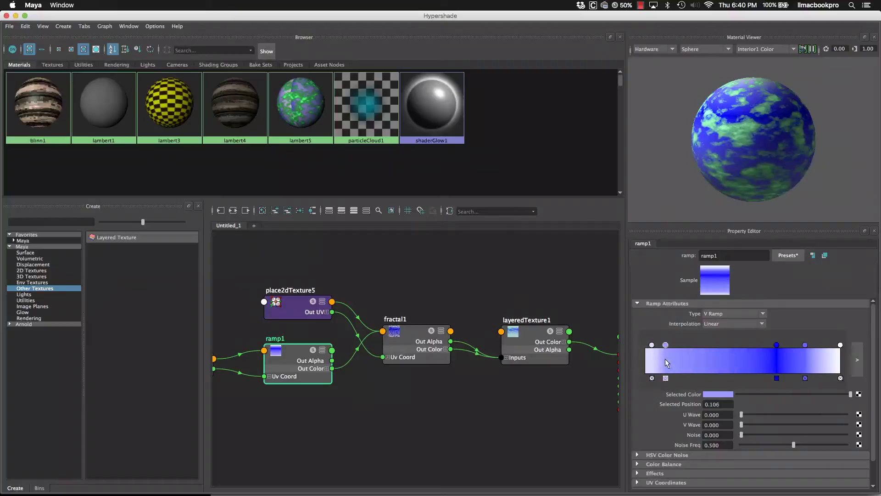
drag(659, 345, 661, 345)
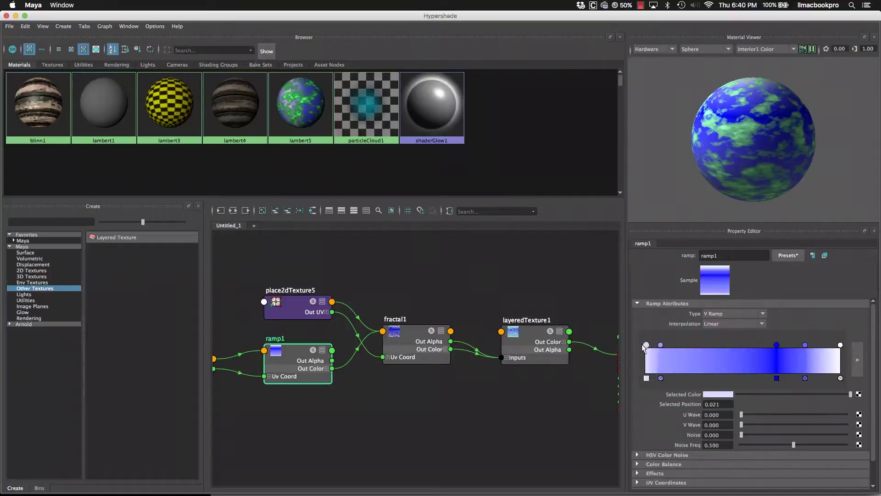
click(660, 346)
drag(660, 345, 706, 359)
click(689, 363)
click(775, 356)
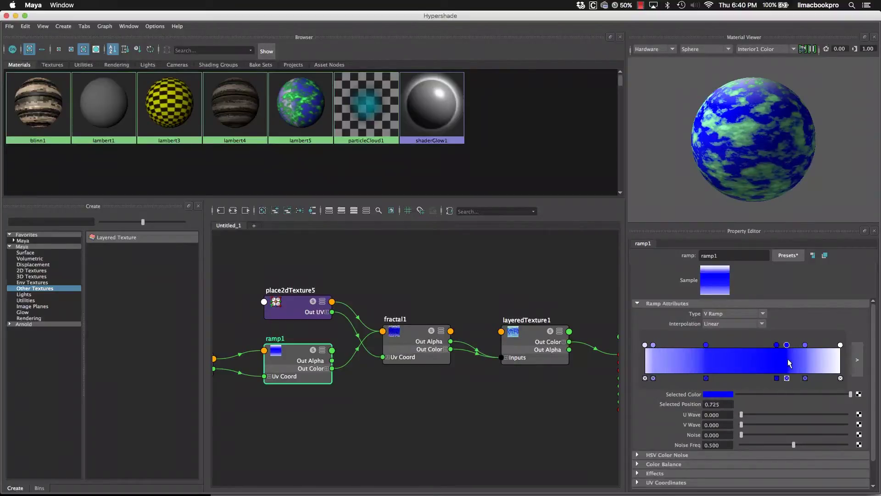